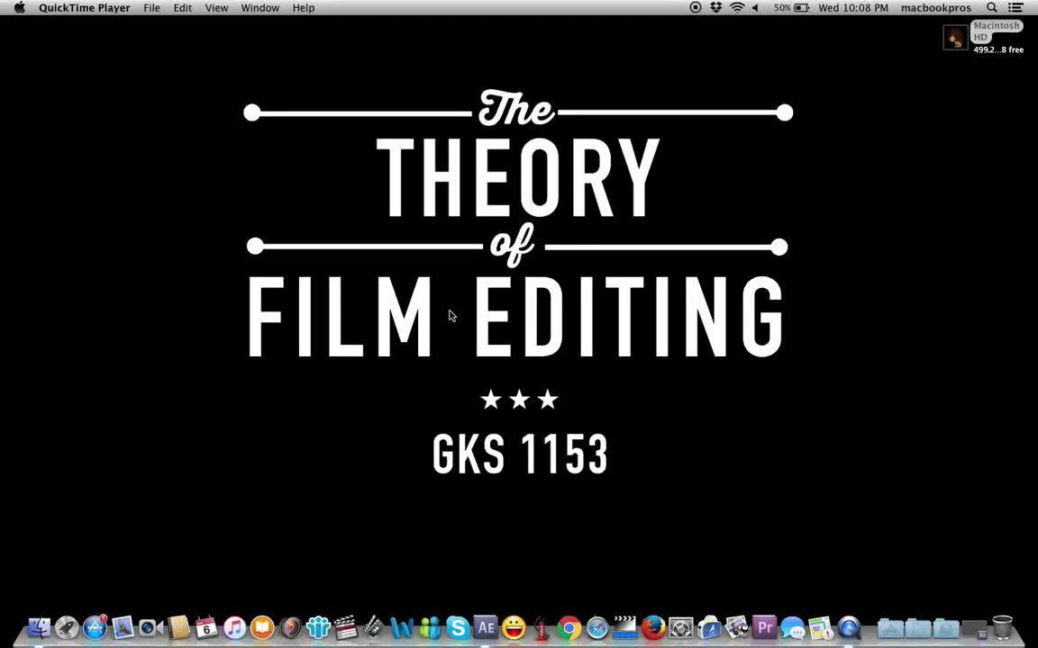
# Restore the minimized Untitled Project.aep window from the Dock.
pyautogui.click(973, 636)
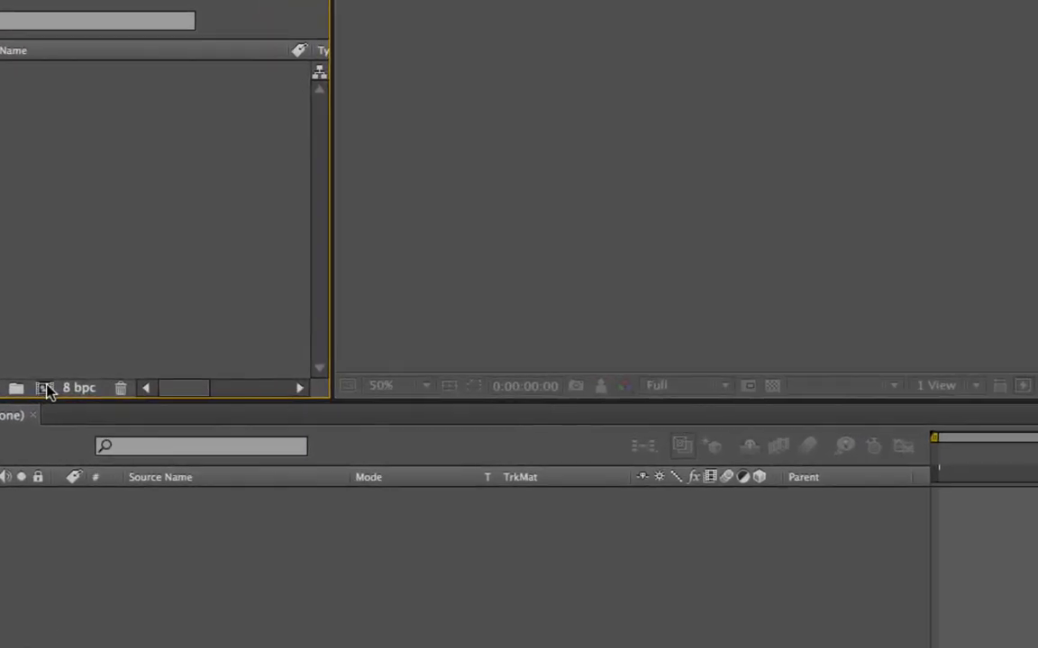
# Create a 10-second 1920×1080, 25 fps composition named 'Particle Logo'.
pyautogui.click(47, 389)
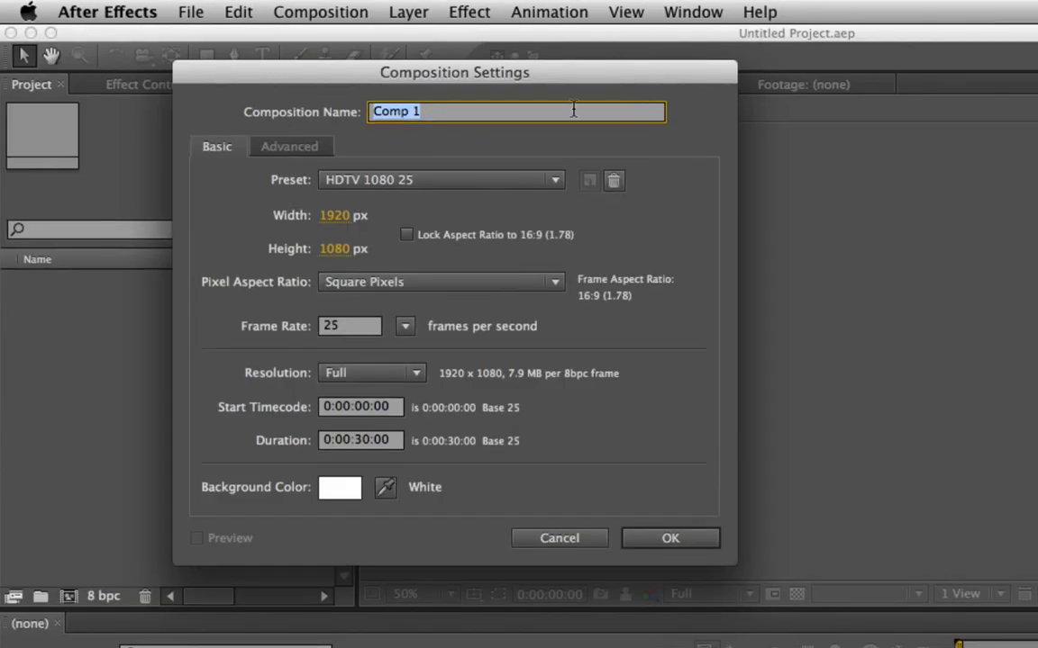
pyautogui.write('Particle Logo')
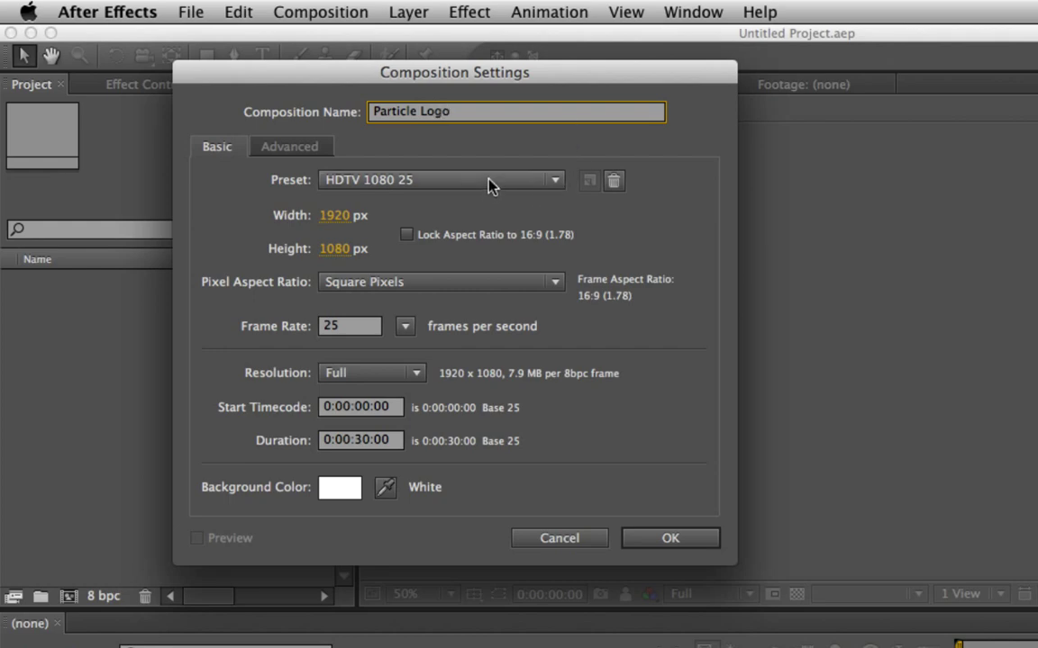
pyautogui.click(369, 443)
pyautogui.write('10')
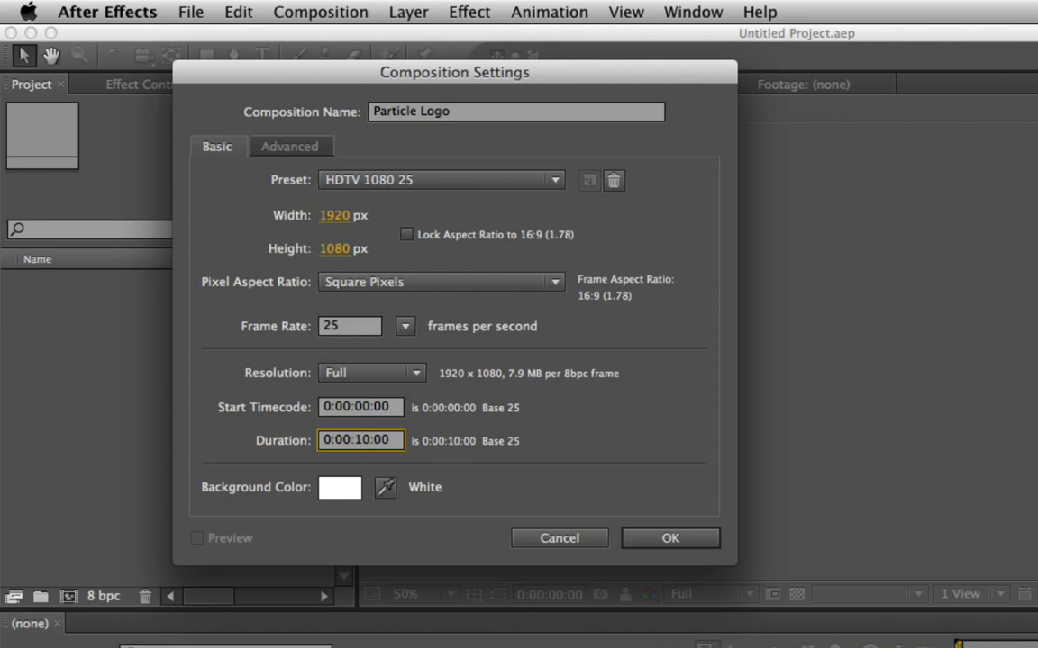
pyautogui.click(690, 541)
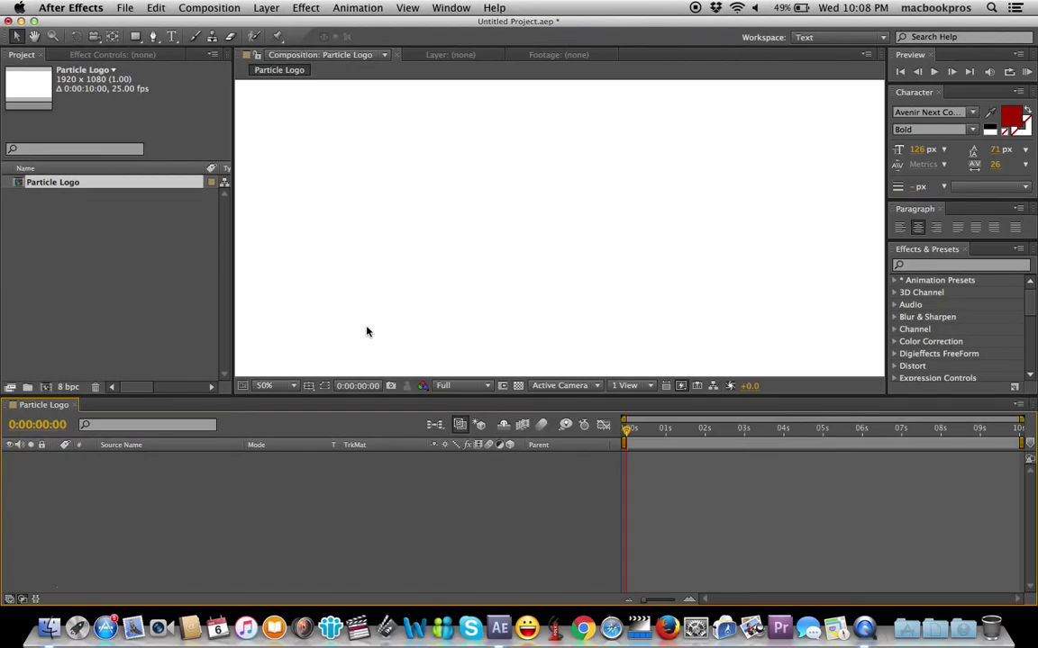
pyautogui.click(295, 386)
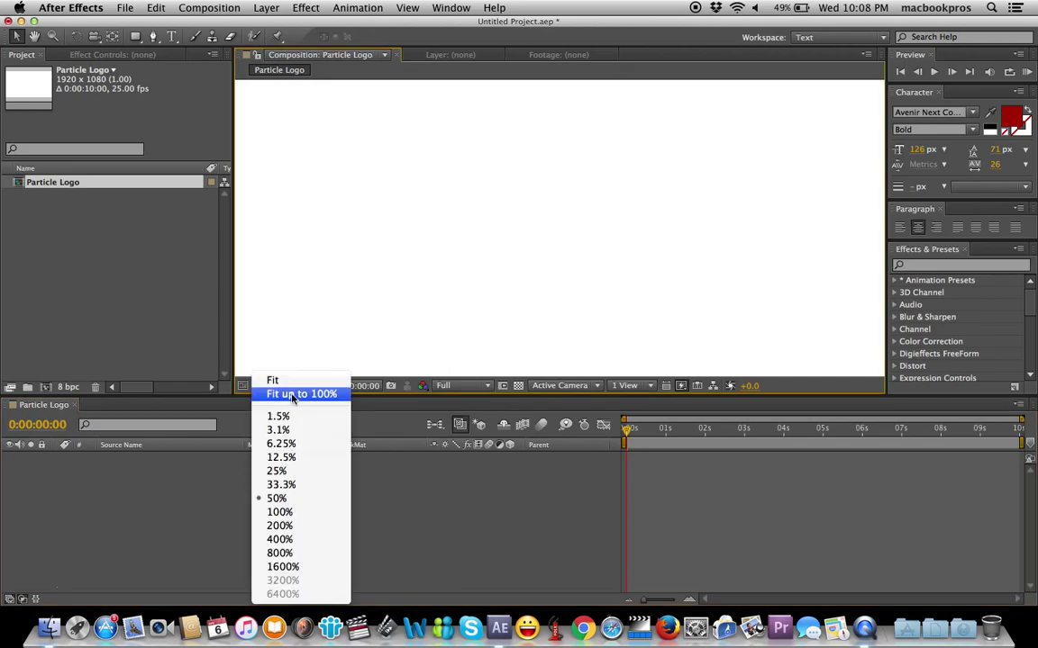
# Fit the viewer to the frame and add a black full-frame solid named 'Background'.
pyautogui.click(293, 393)
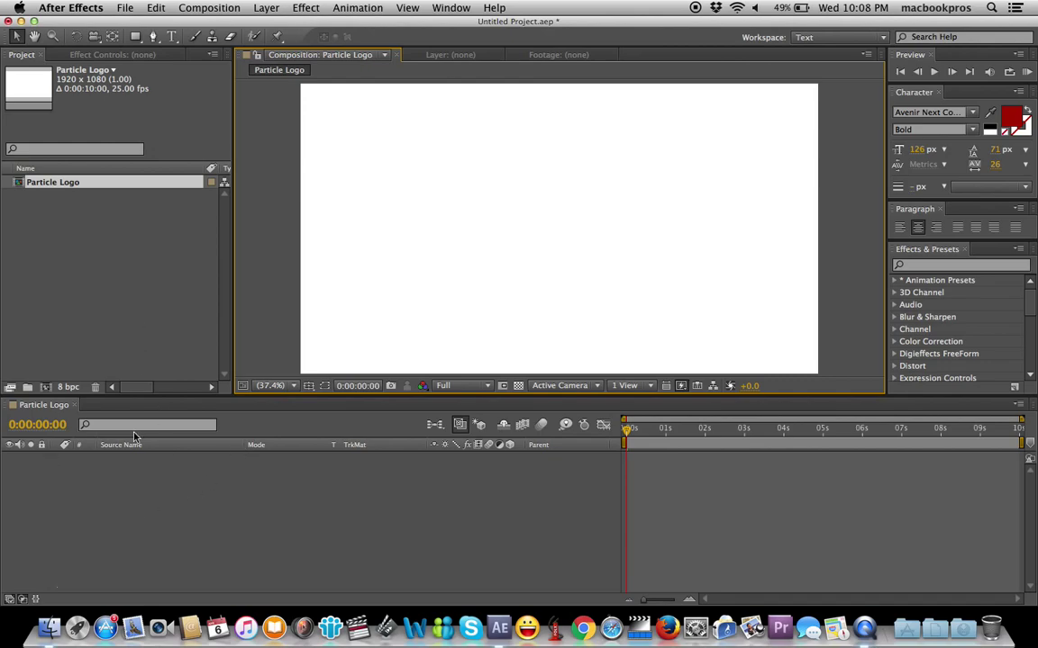
pyautogui.rightClick(144, 471)
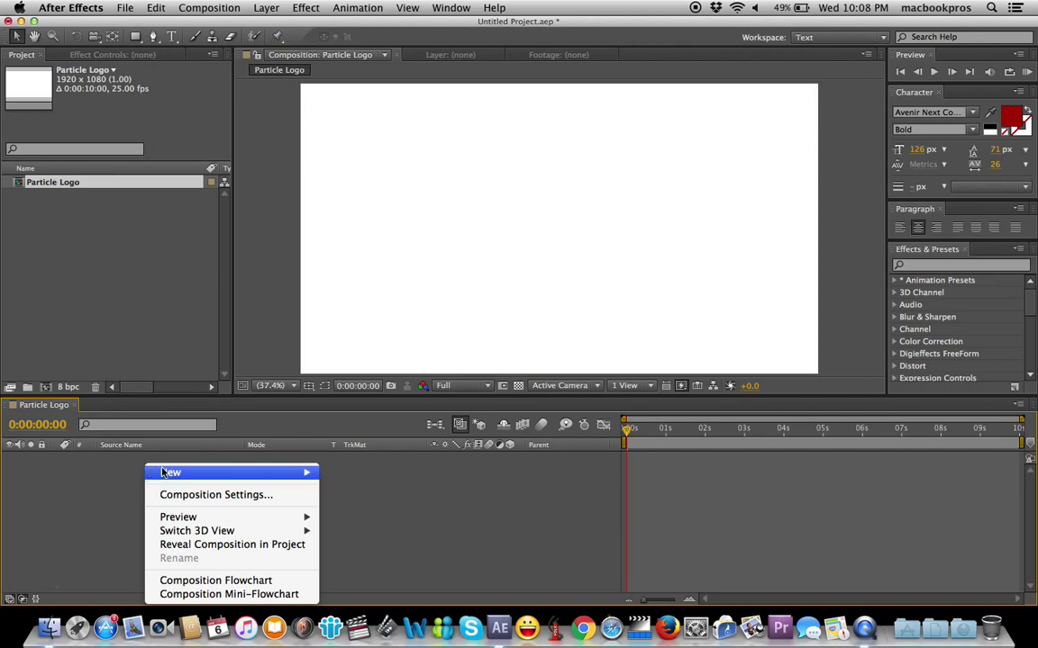
pyautogui.moveTo(270, 472)
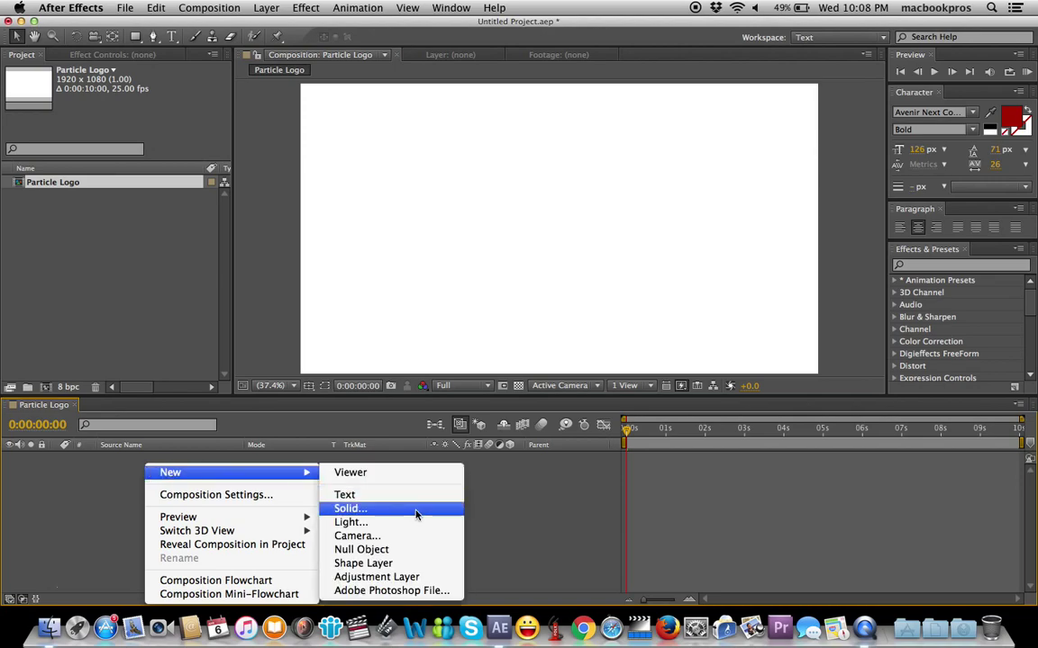
pyautogui.click(416, 514)
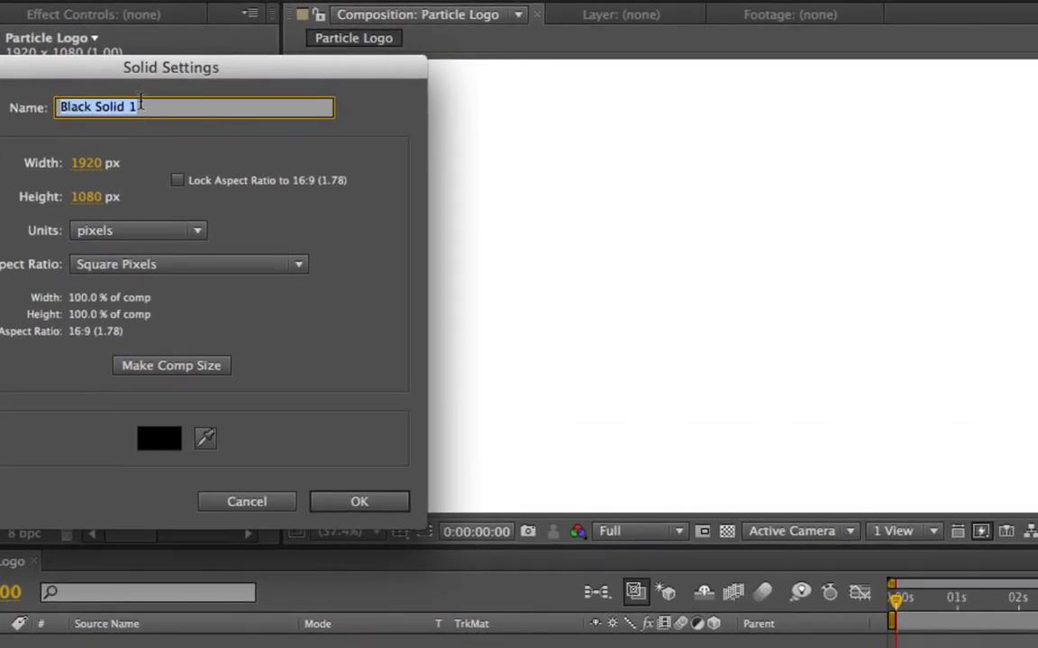
pyautogui.write('Backg')
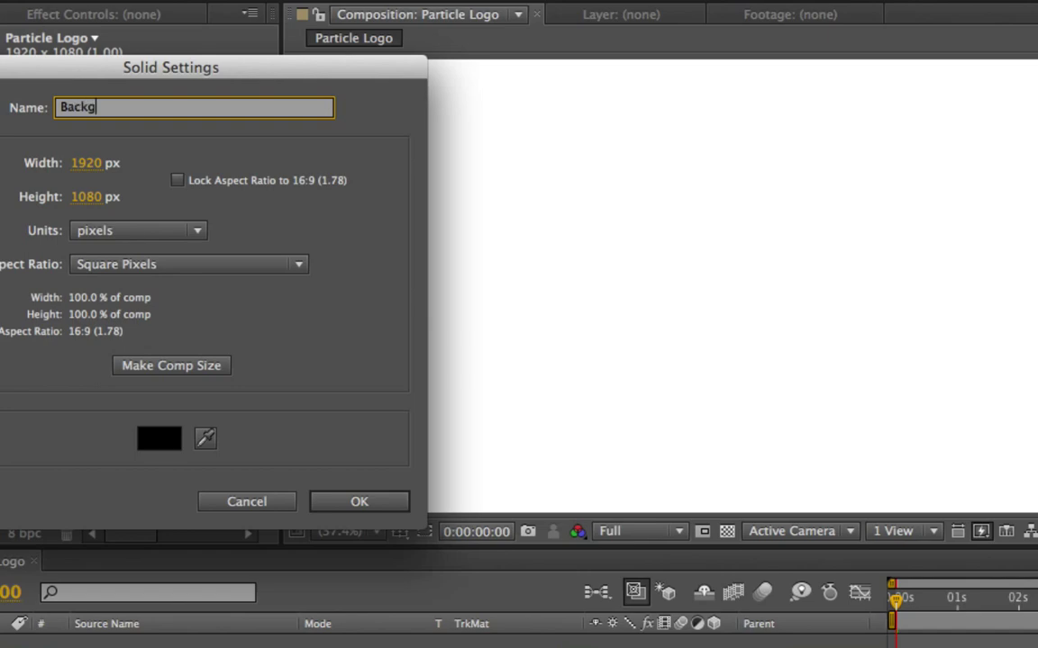
pyautogui.write('round')
pyautogui.moveTo(206, 77); pyautogui.dragTo(468, 78)
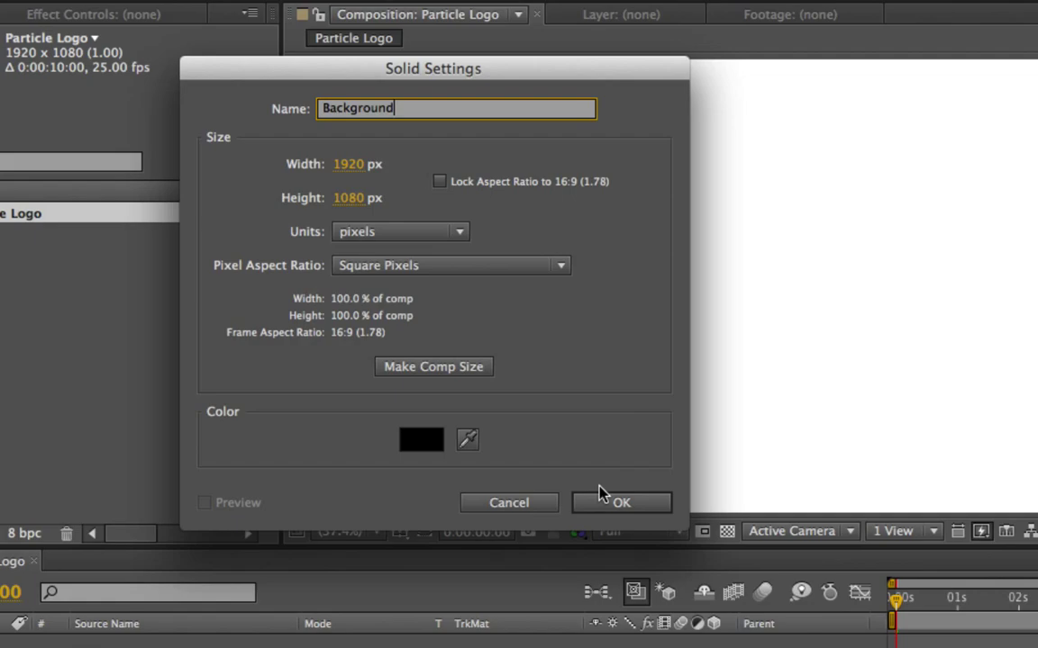
pyautogui.click(620, 502)
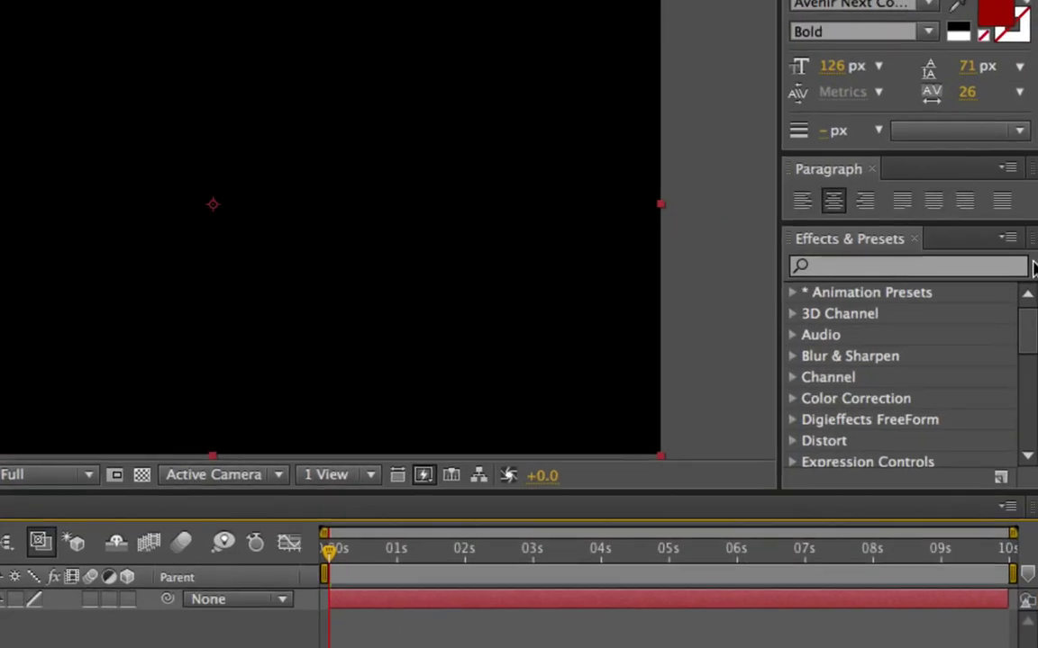
# Search Effects & Presets for 'ramp' and apply Ramp to the Background layer.
pyautogui.click(981, 267)
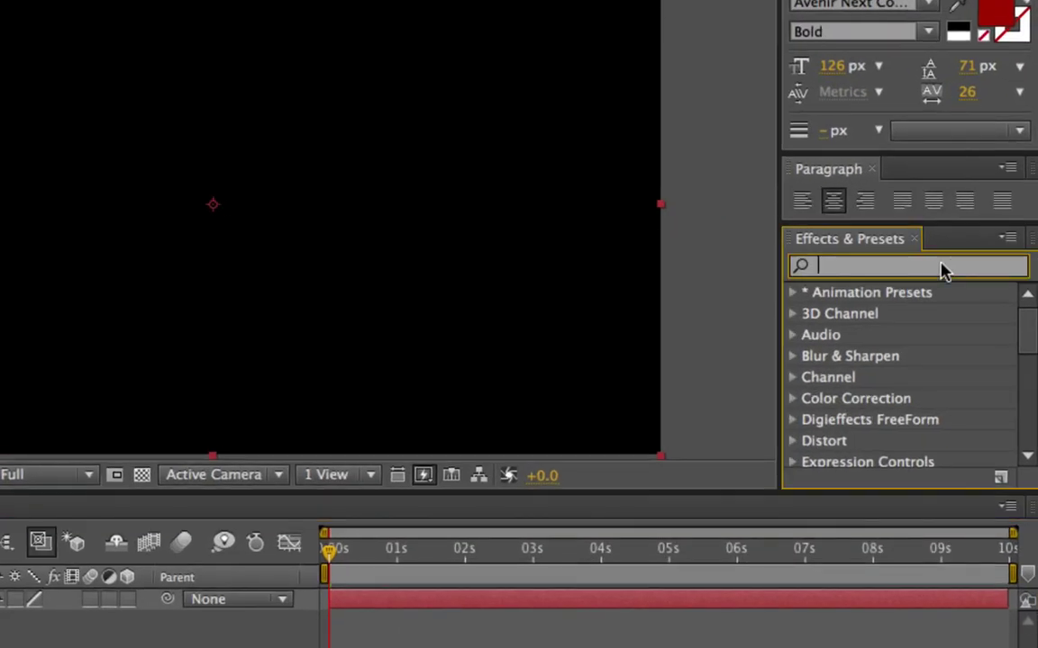
pyautogui.write('ram')
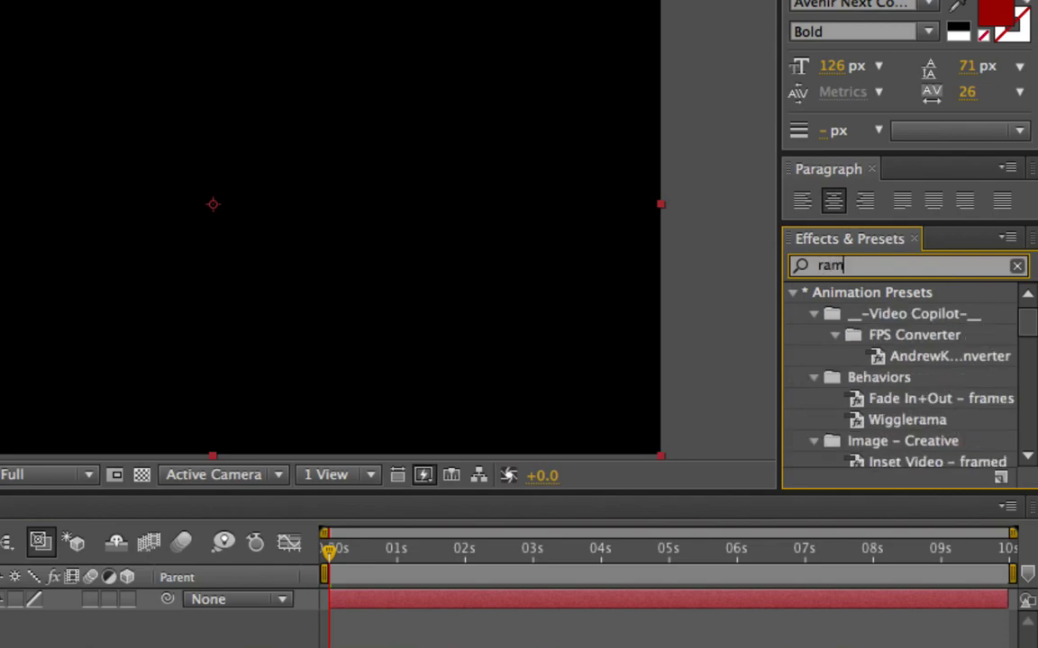
pyautogui.write('p')
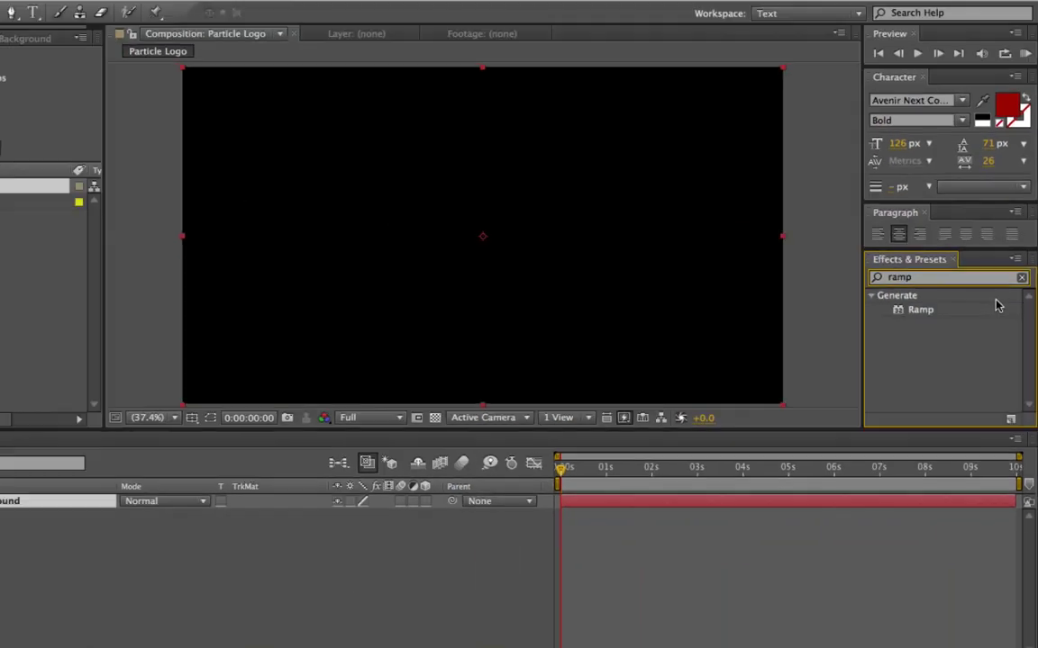
pyautogui.click(937, 294)
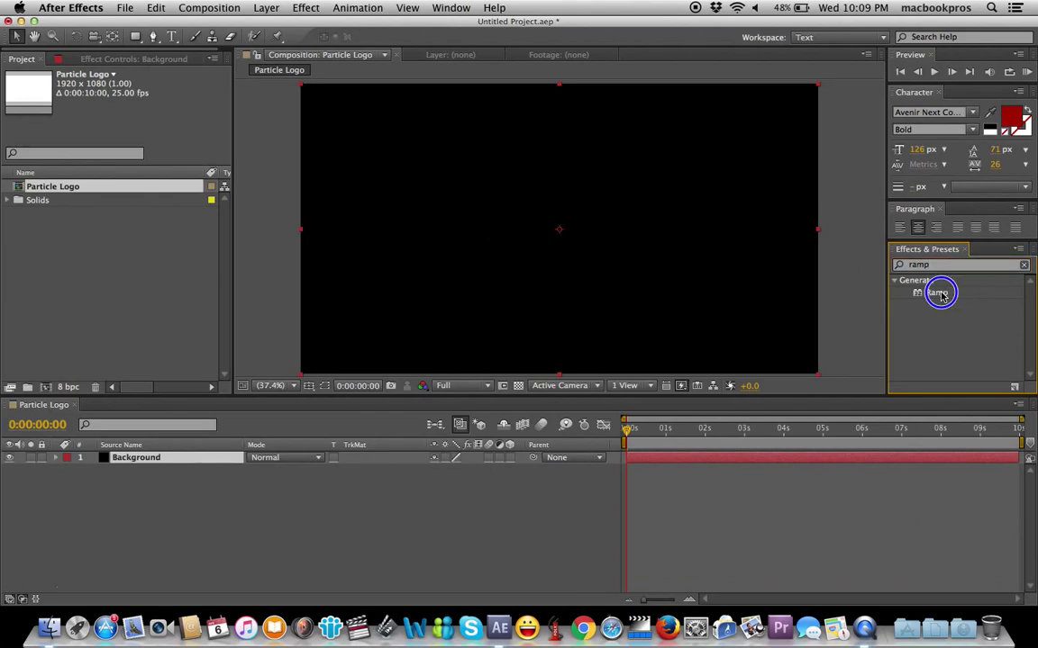
pyautogui.moveTo(938, 293); pyautogui.dragTo(308, 478)
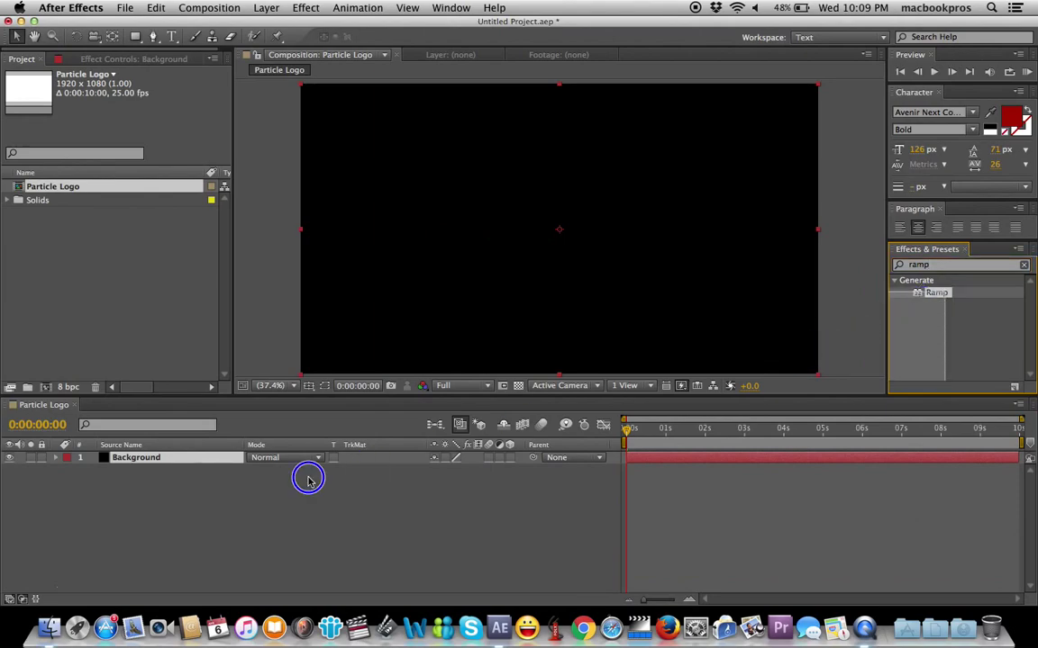
pyautogui.click(941, 298)
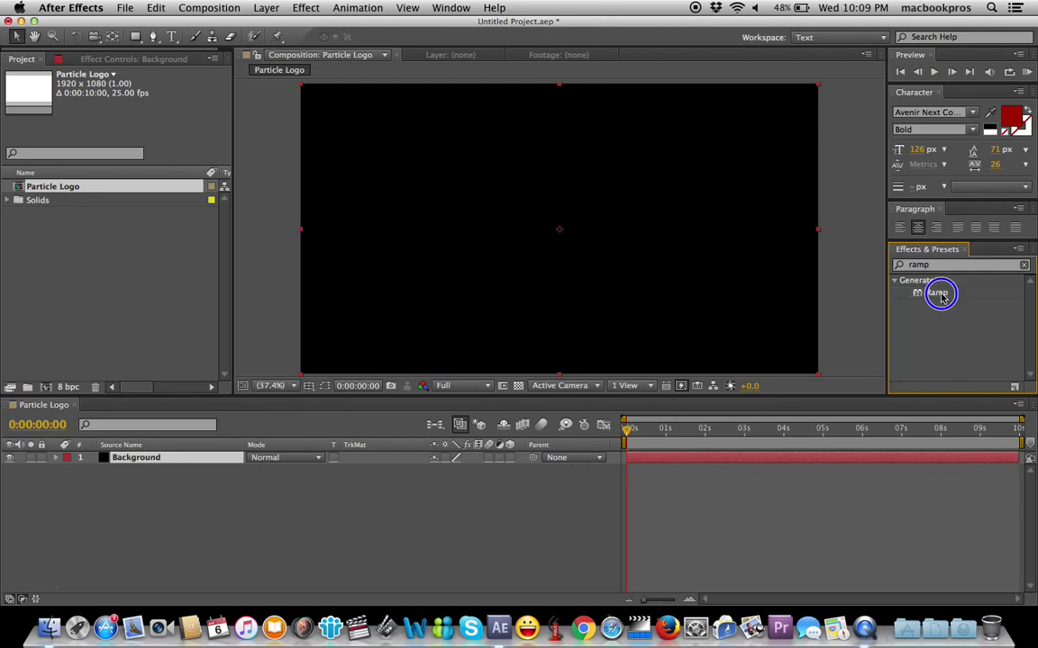
pyautogui.moveTo(941, 299); pyautogui.dragTo(177, 460)
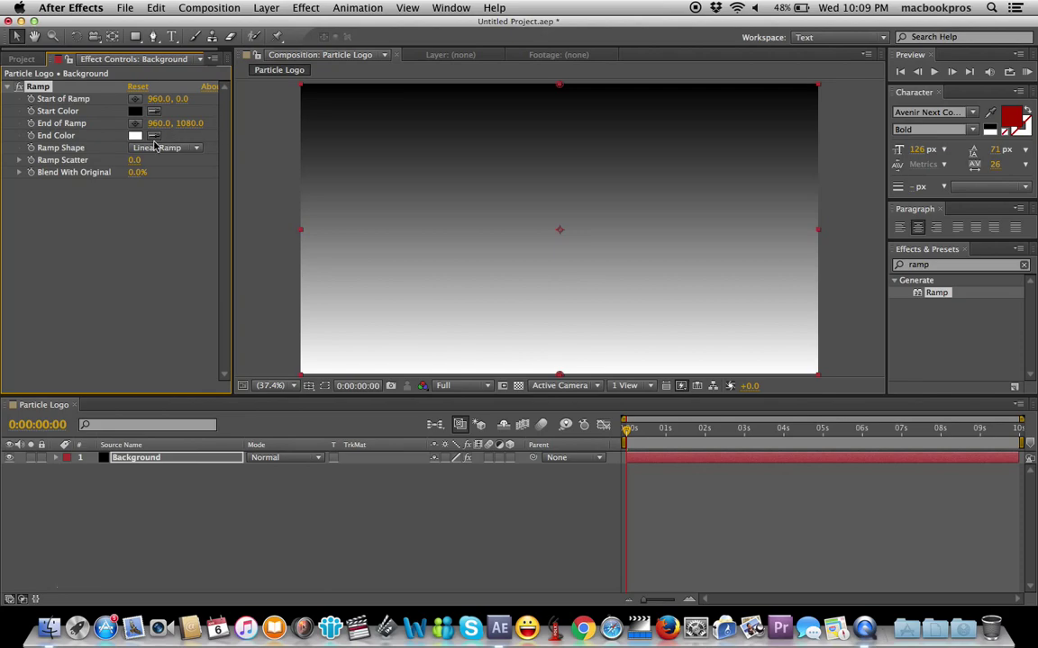
# Set the Ramp start colour to white and end colour to black.
pyautogui.click(137, 112)
pyautogui.click(140, 115)
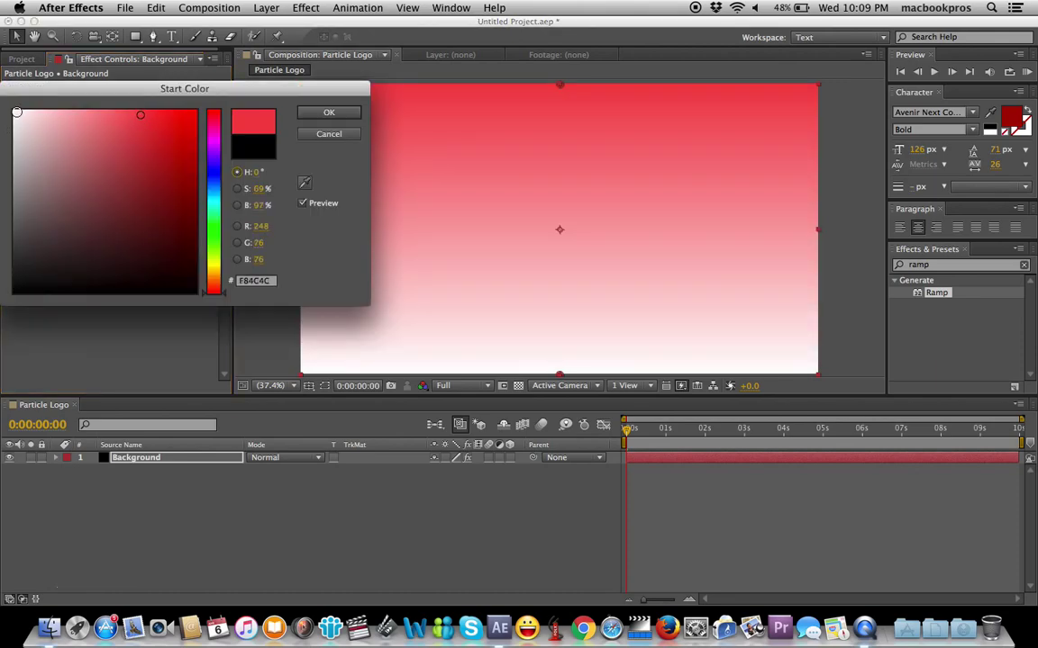
pyautogui.click(15, 110)
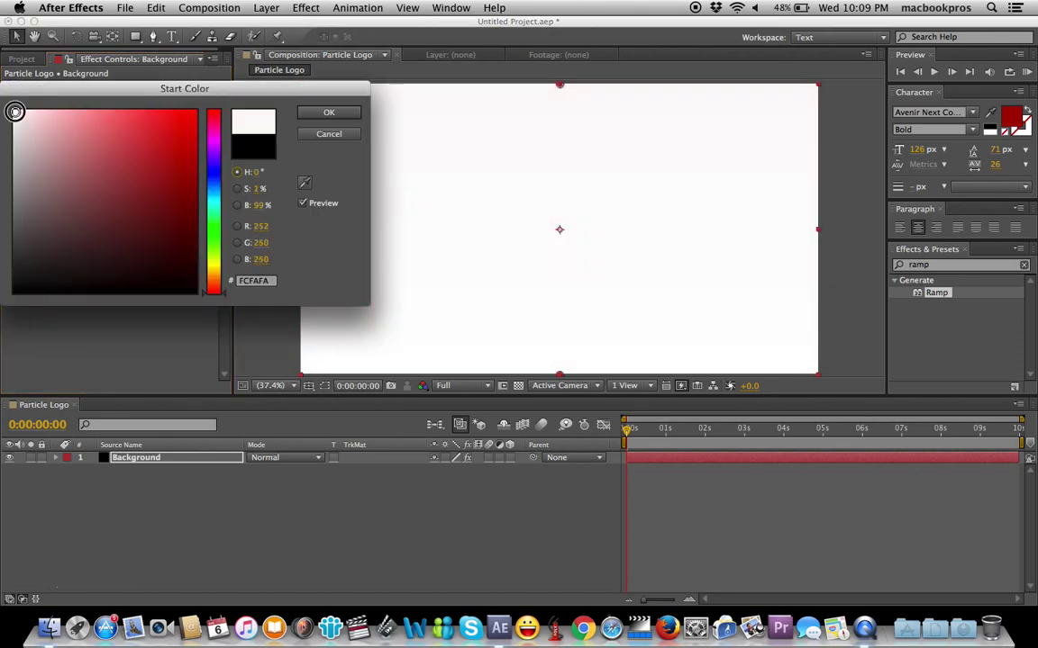
pyautogui.click(330, 113)
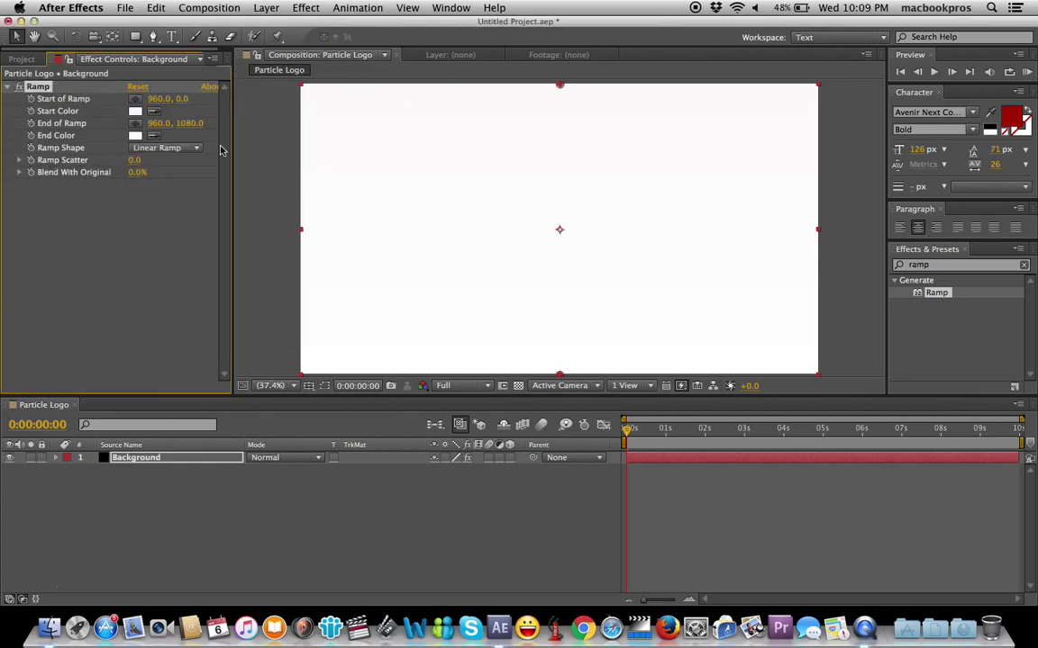
pyautogui.click(134, 136)
pyautogui.click(132, 138)
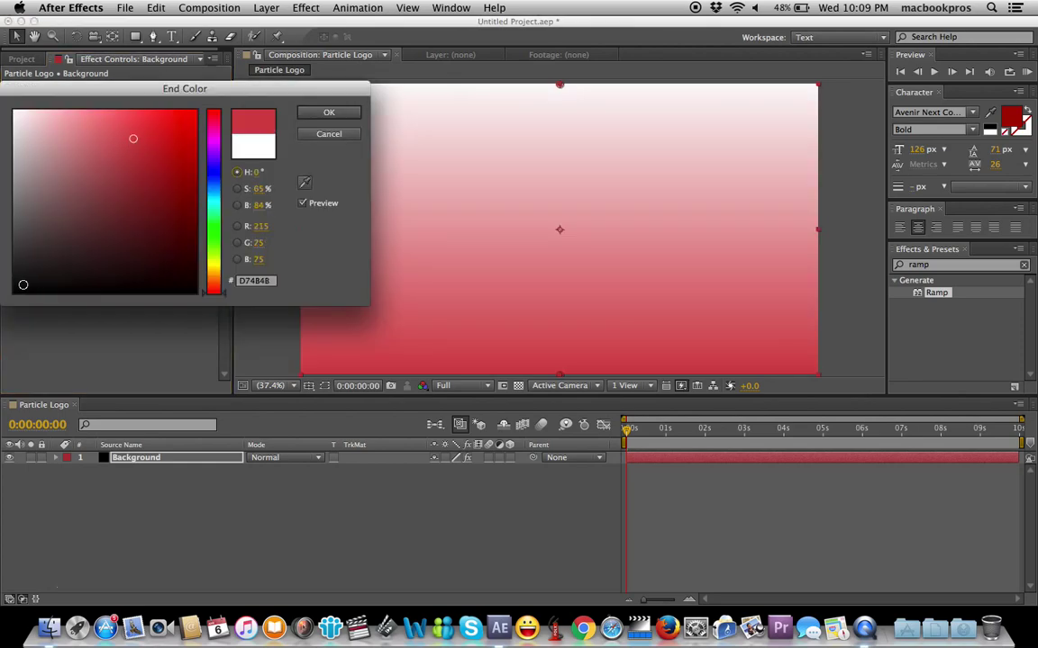
pyautogui.click(13, 291)
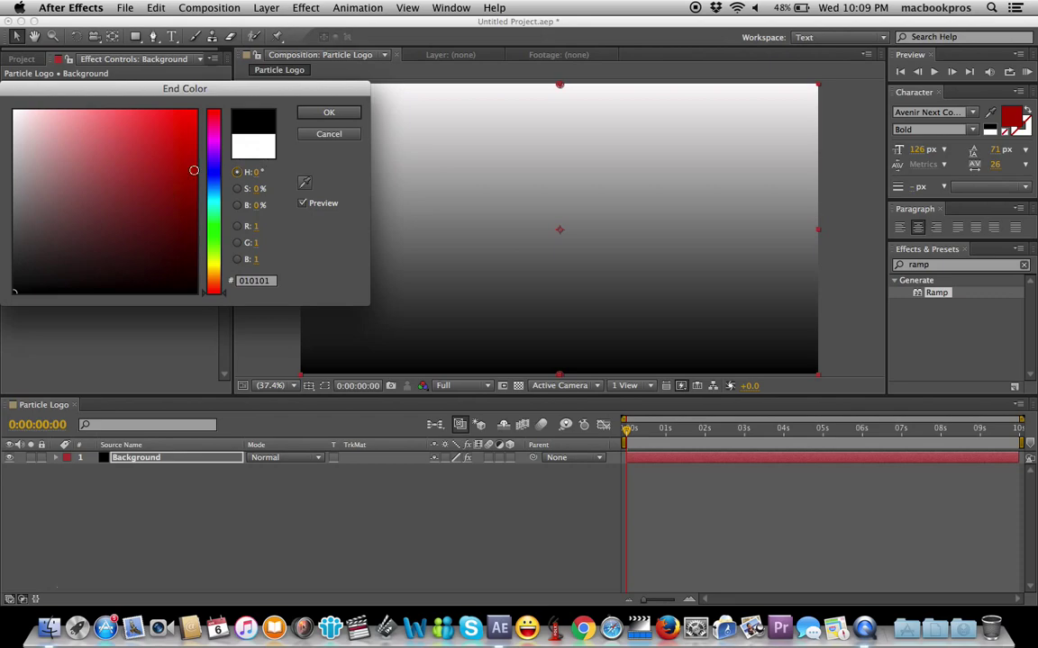
pyautogui.click(327, 112)
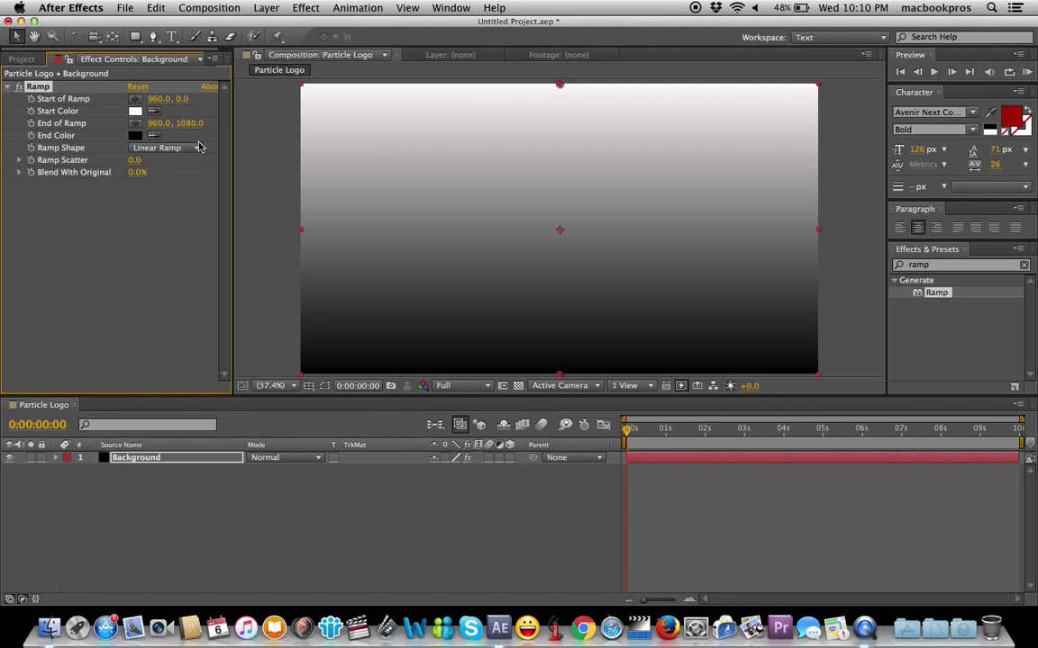
# Make the ramp radial with its end point at 960,1600 and scatter 30.
pyautogui.click(196, 148)
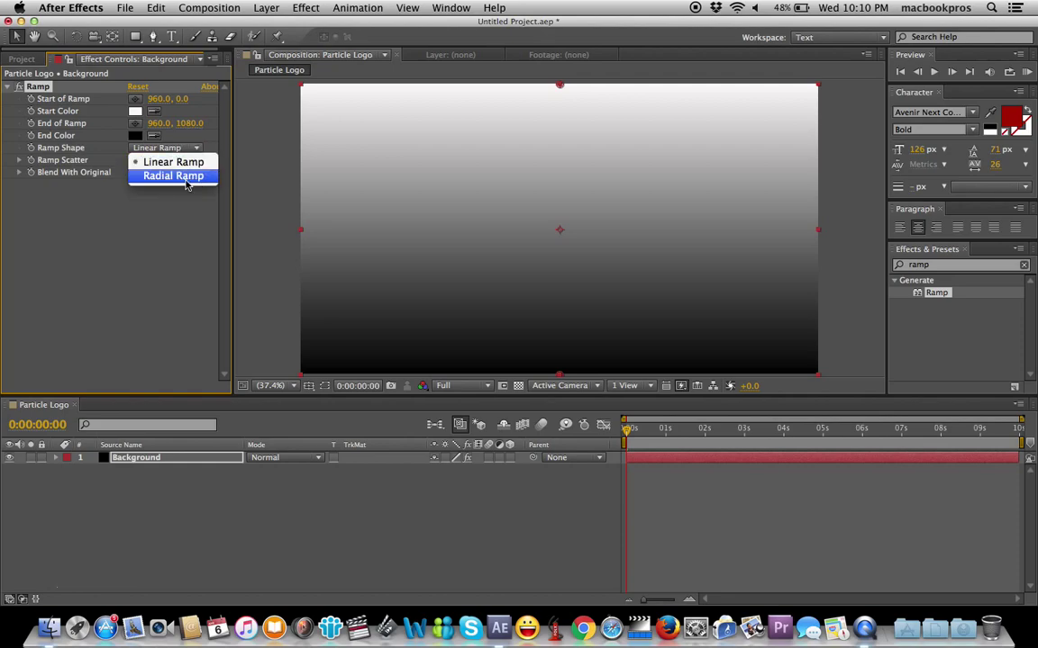
pyautogui.click(183, 175)
pyautogui.click(190, 123)
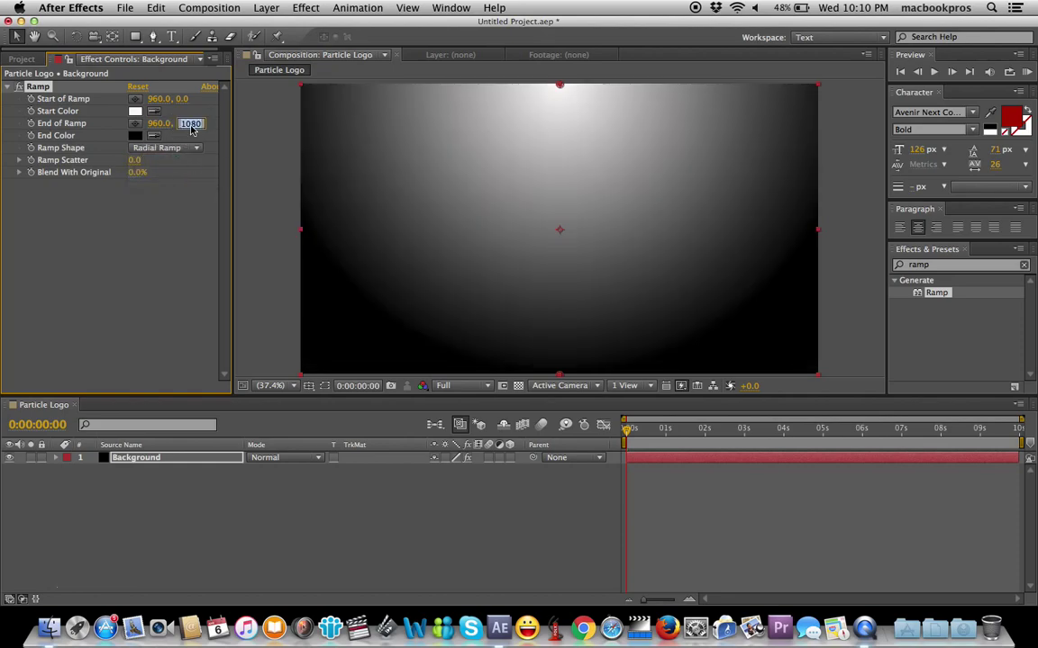
pyautogui.write('1600')
pyautogui.click(136, 161)
pyautogui.write('30')
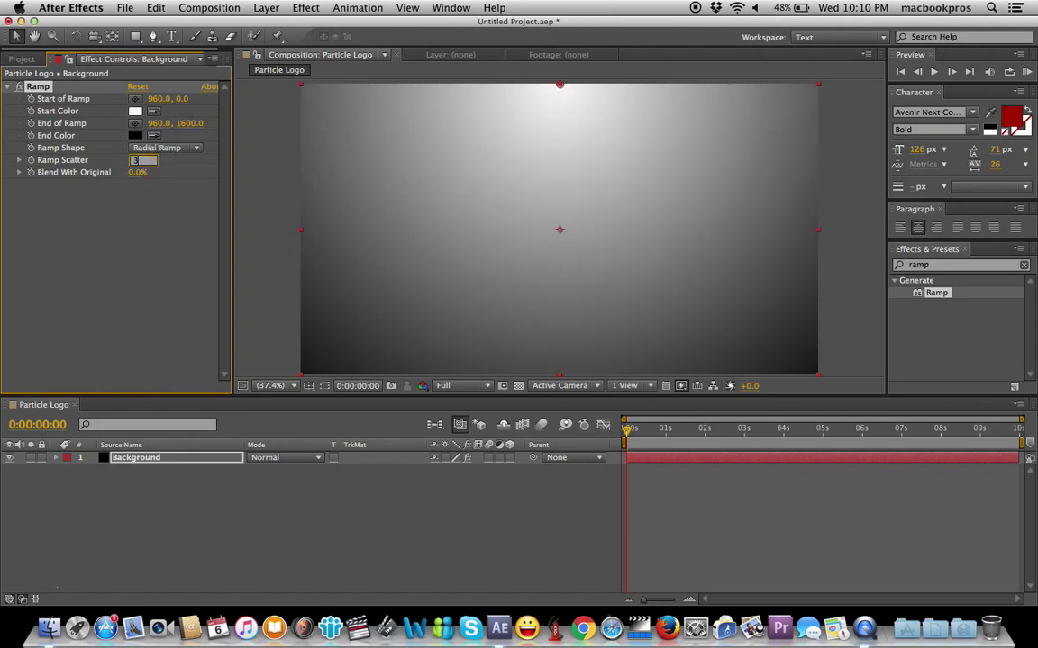
pyautogui.click(153, 216)
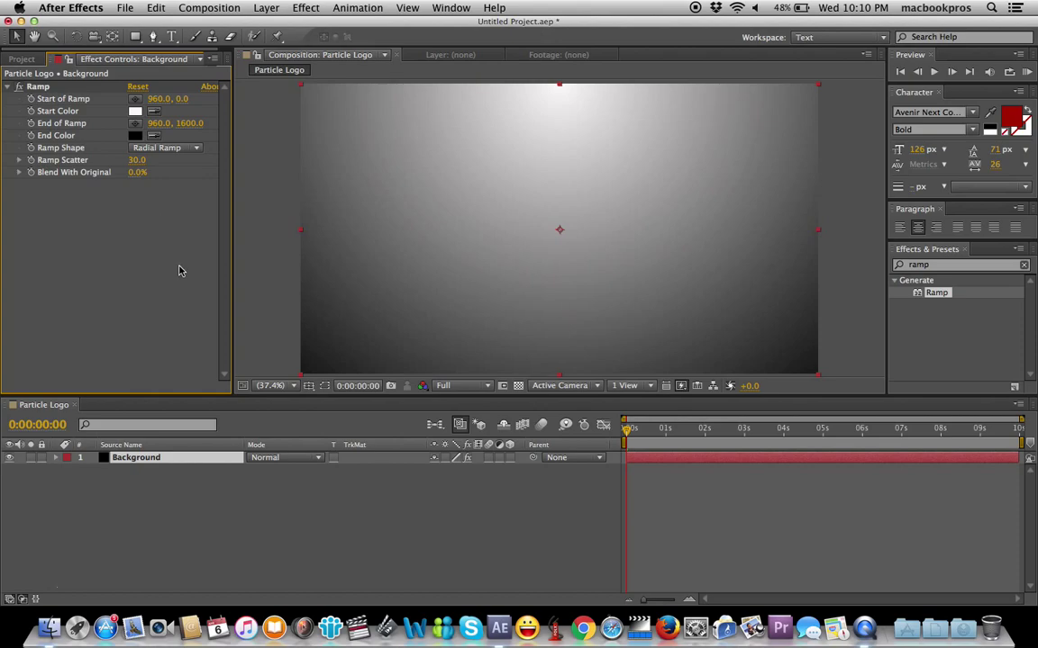
pyautogui.click(22, 58)
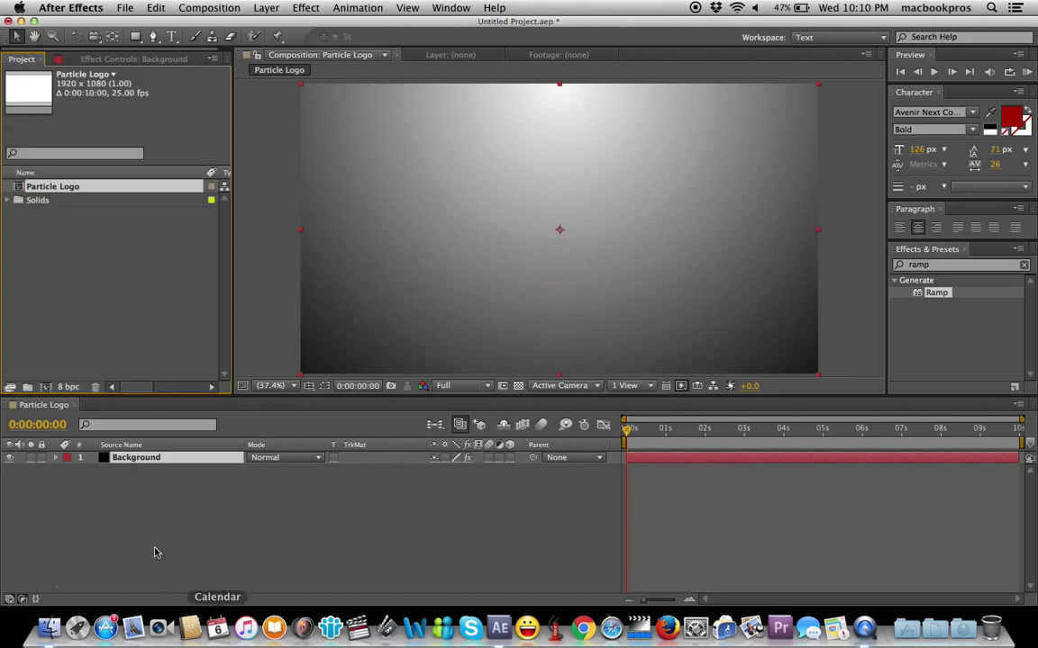
pyautogui.click(154, 512)
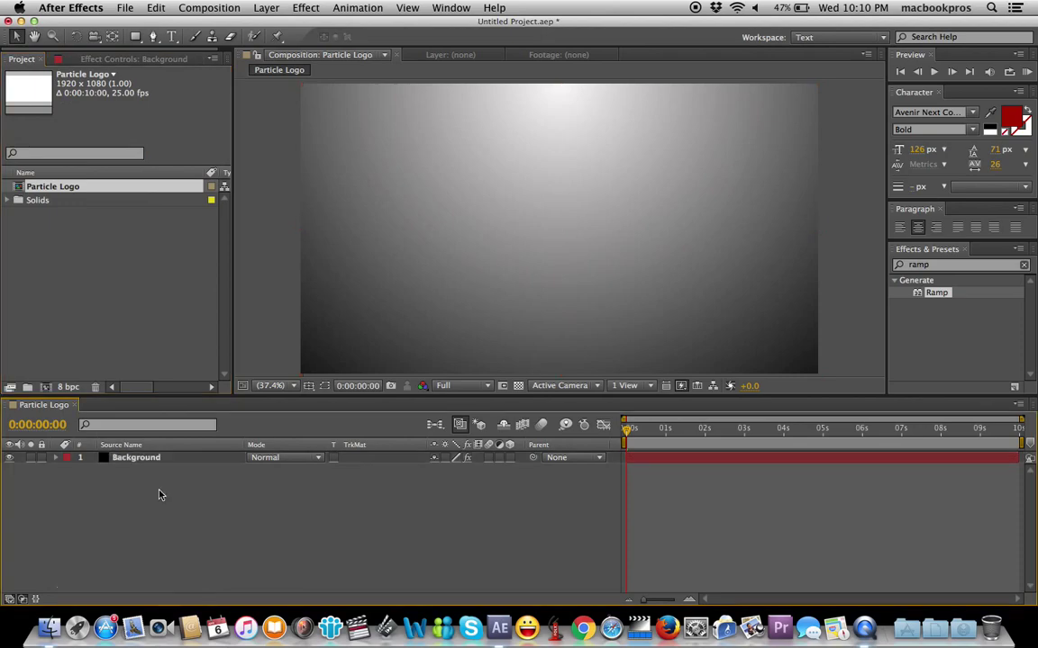
# Import LOGO_MFF15.png into the project, found by searching 'logo mff'.
pyautogui.click(74, 272)
pyautogui.rightClick(74, 272)
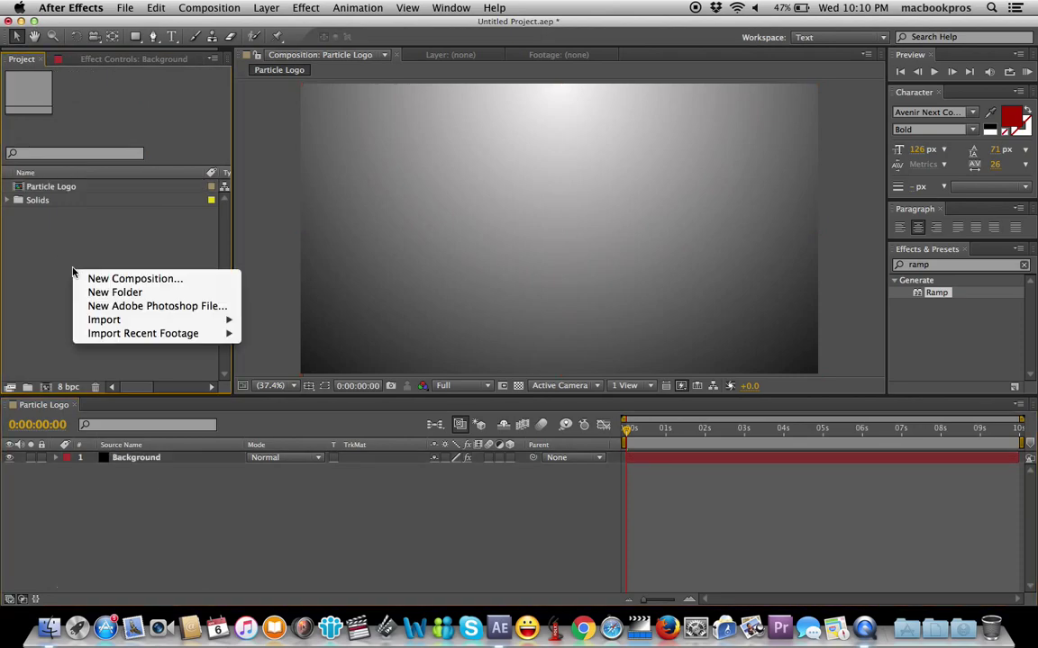
pyautogui.moveTo(207, 320)
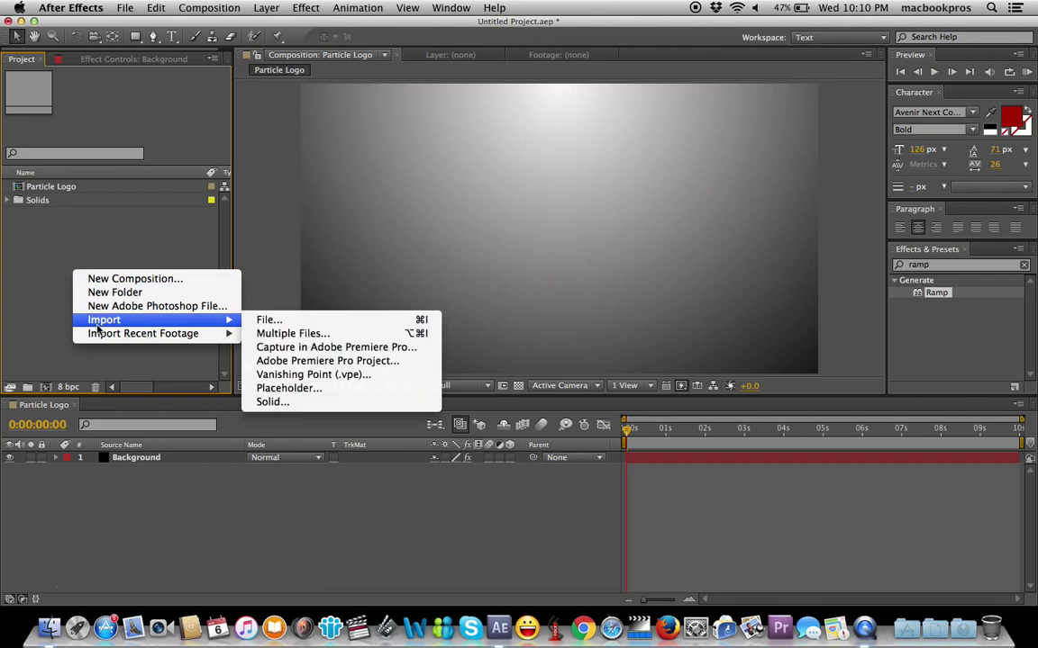
pyautogui.click(303, 322)
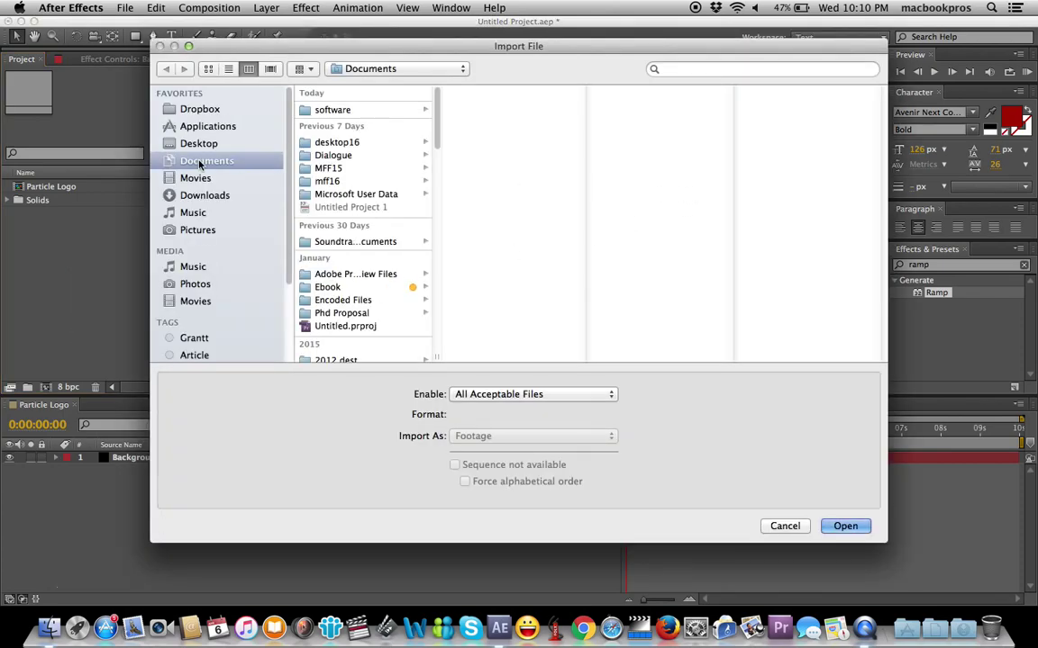
pyautogui.click(671, 70)
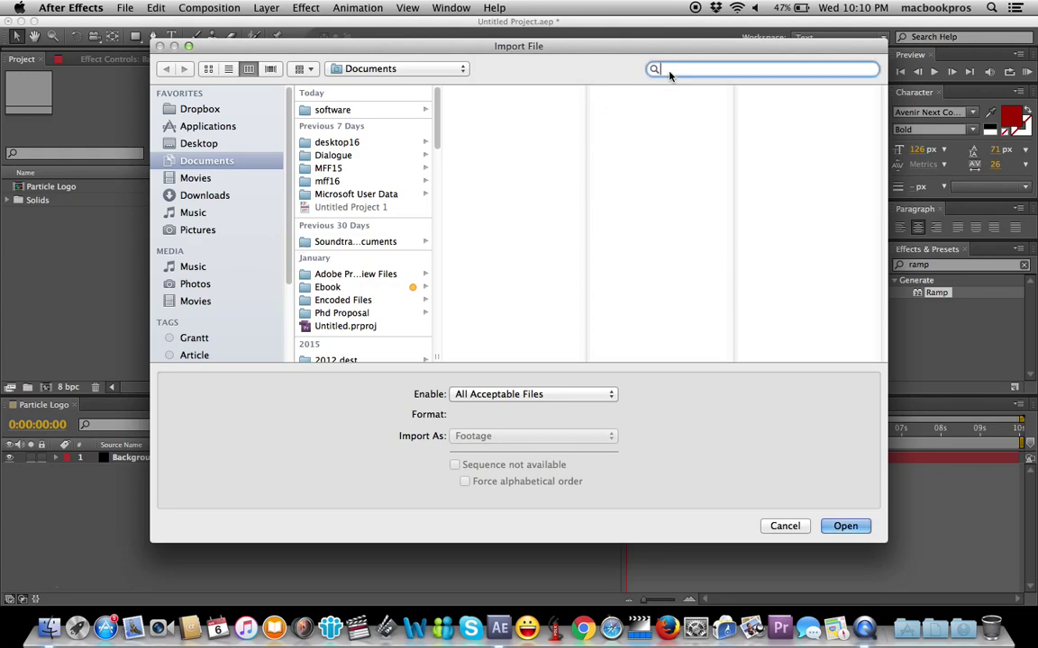
pyautogui.write('mff')
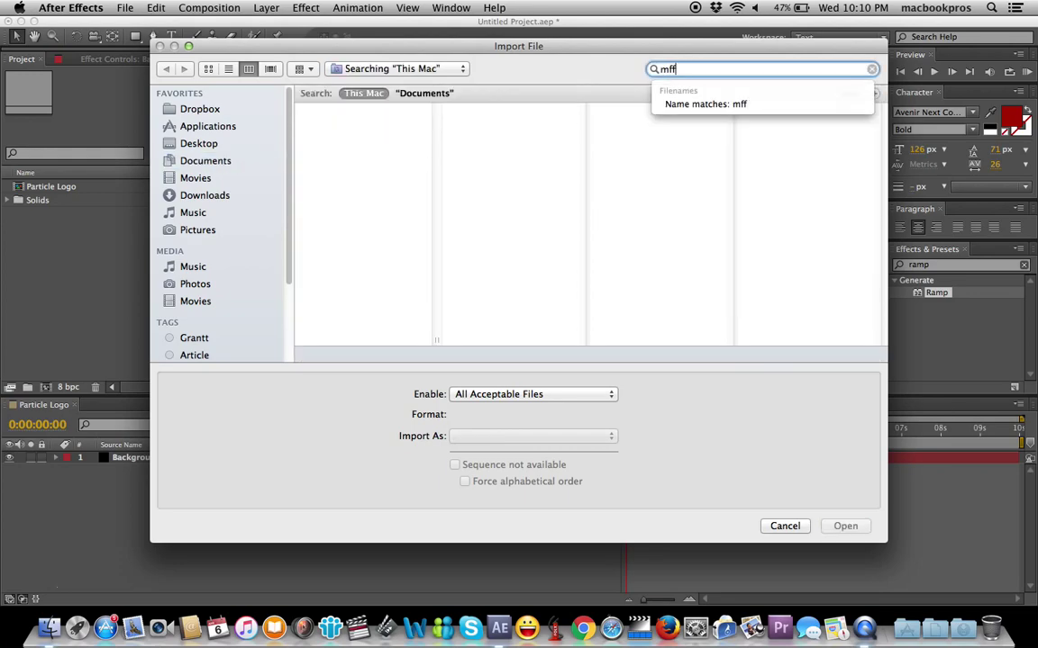
pyautogui.press('BackSpace')
pyautogui.press('BackSpace')
pyautogui.press('BackSpace')
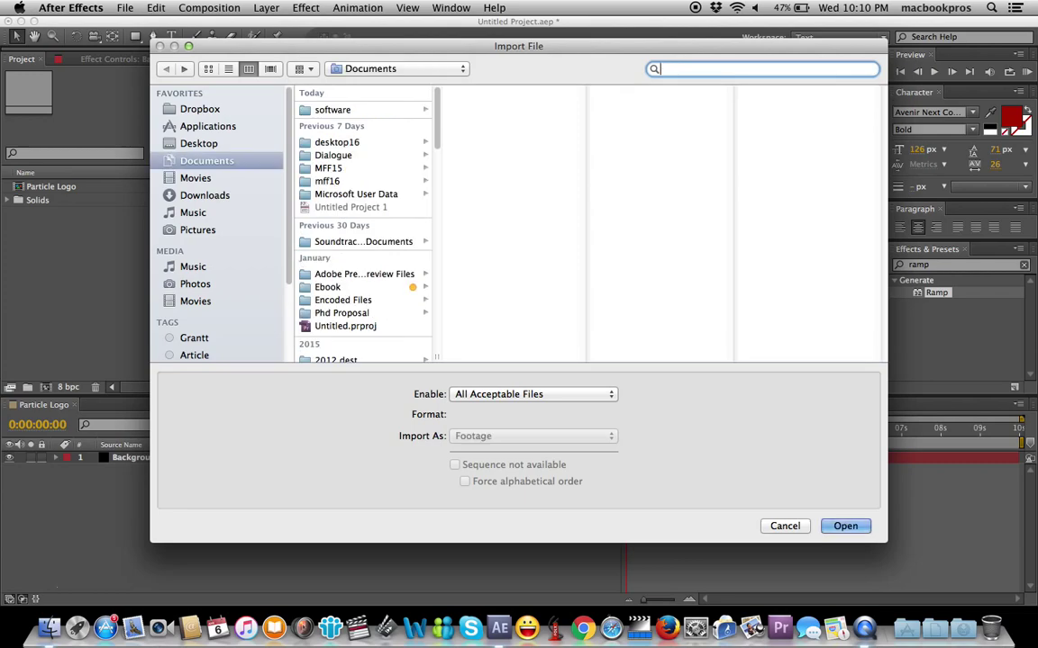
pyautogui.write('logo mf')
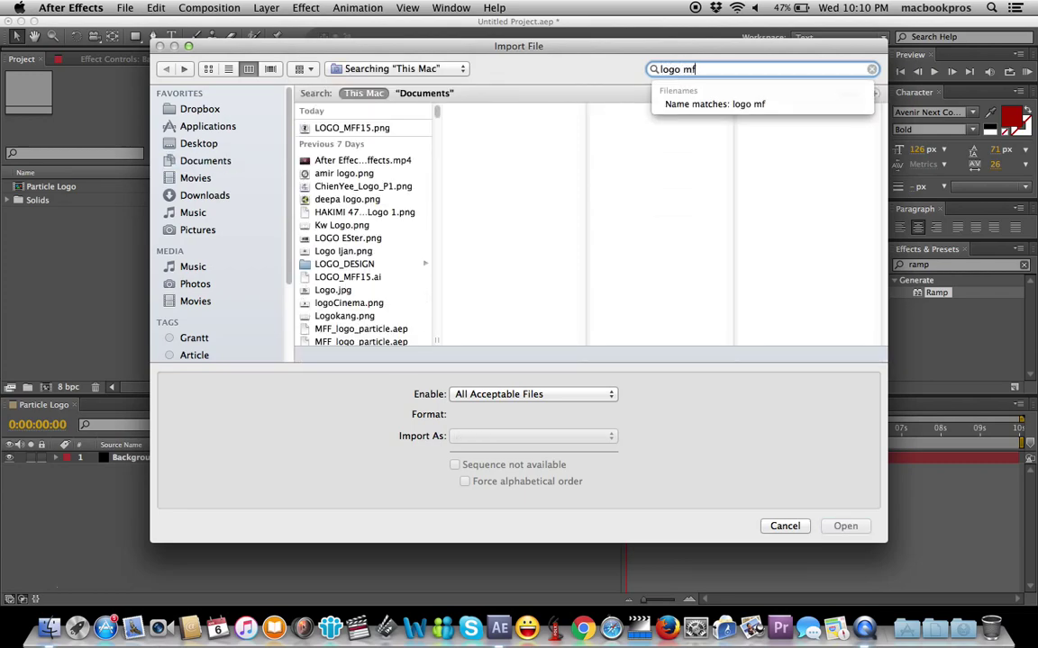
pyautogui.write('f')
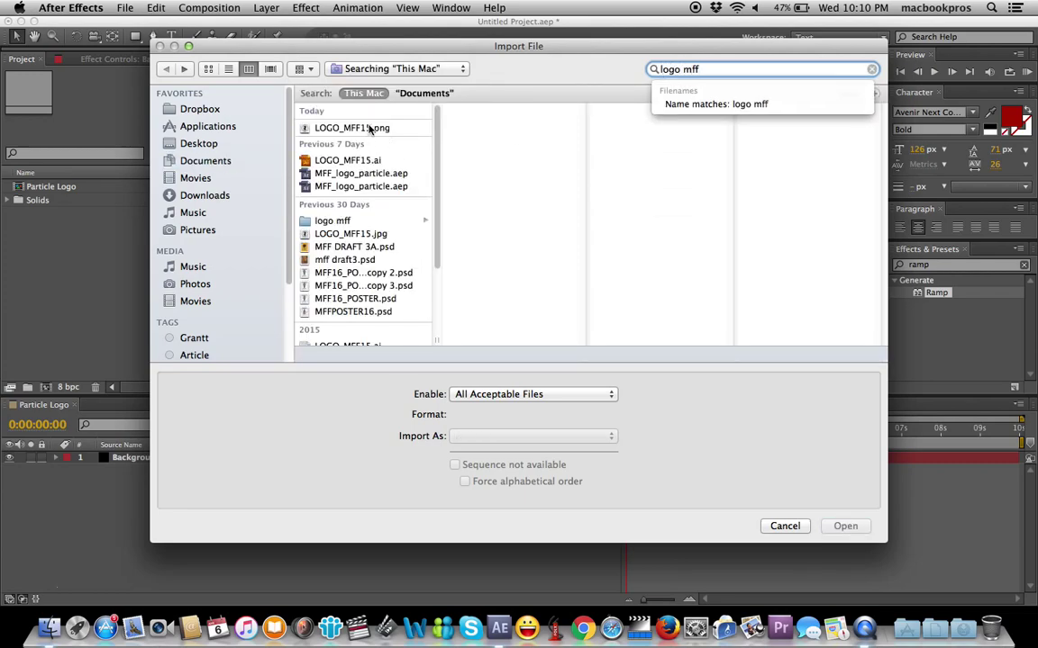
pyautogui.click(367, 129)
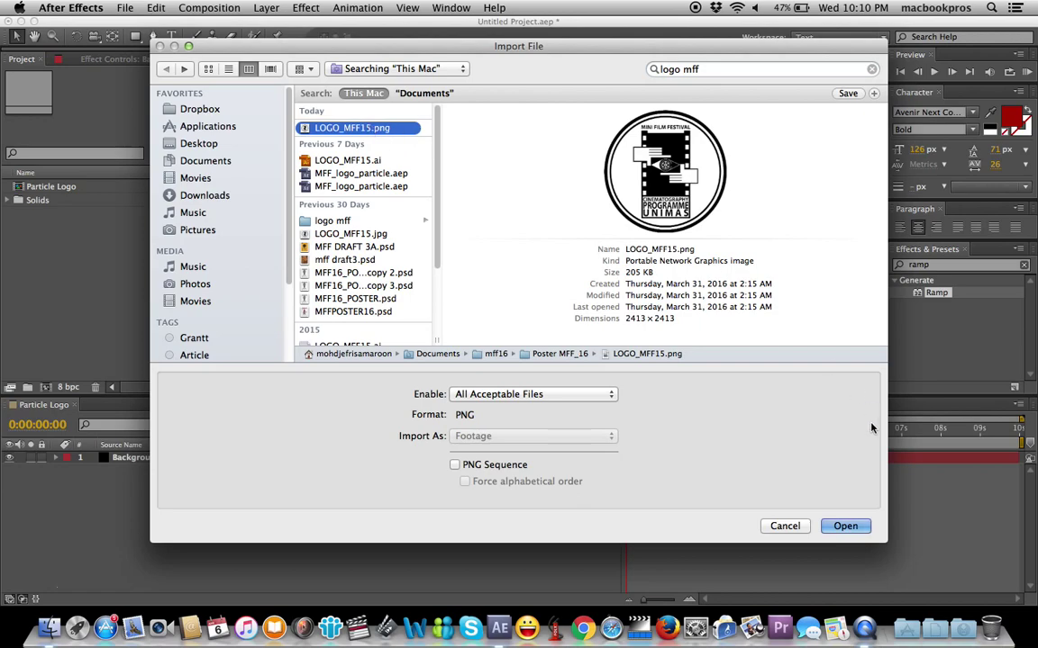
pyautogui.click(847, 527)
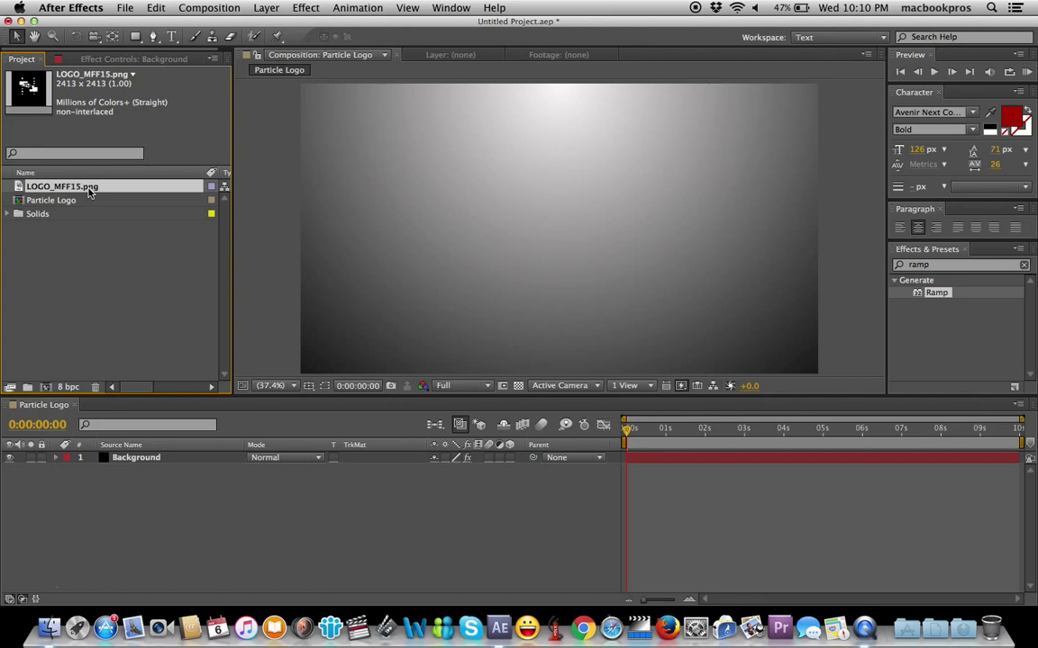
pyautogui.click(127, 457)
# Place the LOGO_MFF15.png layer above Background and show its Scale property.
pyautogui.moveTo(127, 456); pyautogui.dragTo(129, 459)
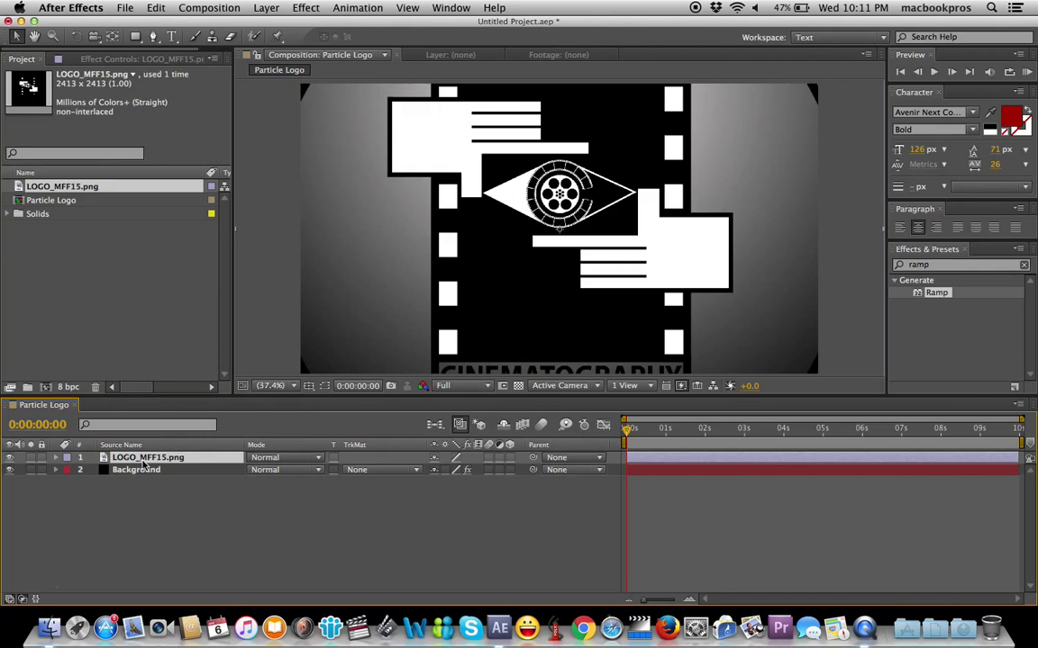
pyautogui.click(56, 457)
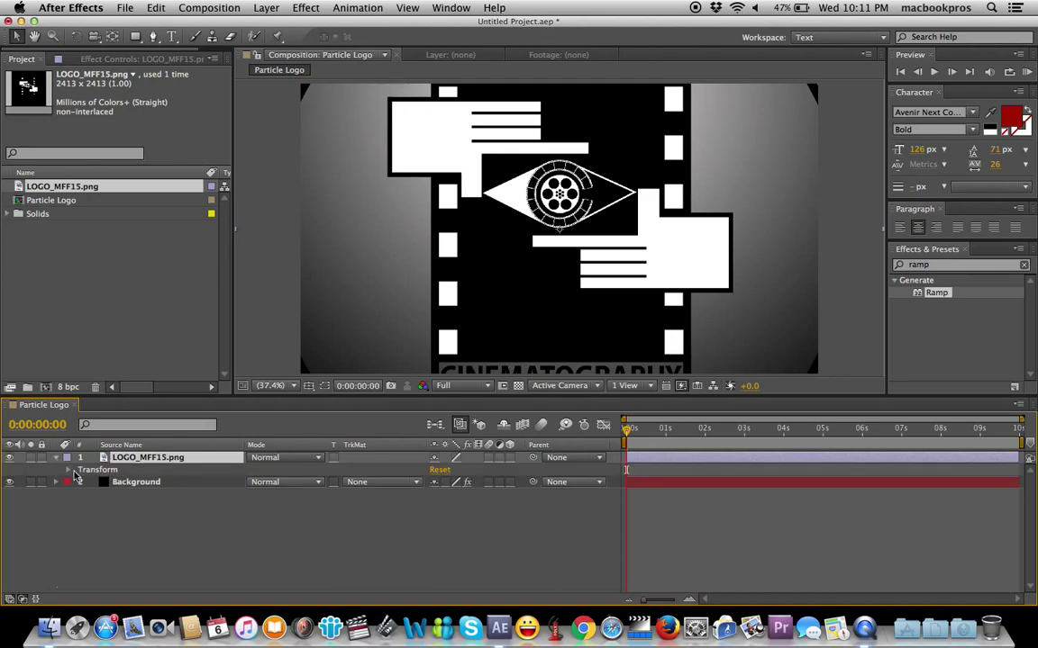
pyautogui.press('s')
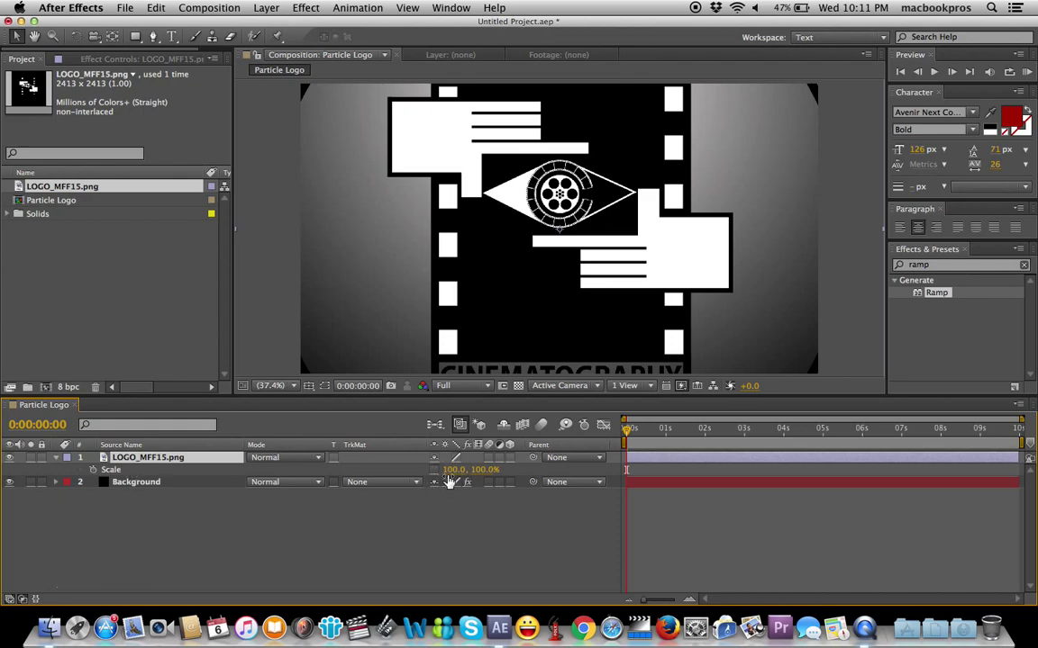
# Set the logo layer's Scale to exactly 25%.
pyautogui.moveTo(448, 472)
pyautogui.mouseDown()
pyautogui.moveTo(455, 481)
pyautogui.moveTo(421, 487)
pyautogui.mouseUp()
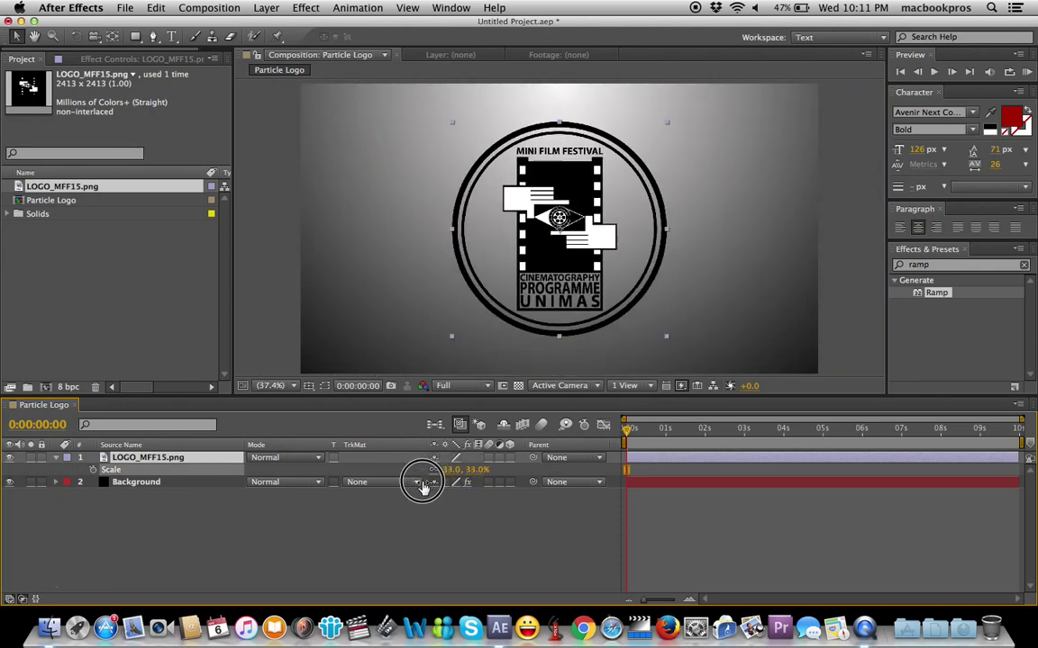
pyautogui.moveTo(422, 487); pyautogui.dragTo(421, 486)
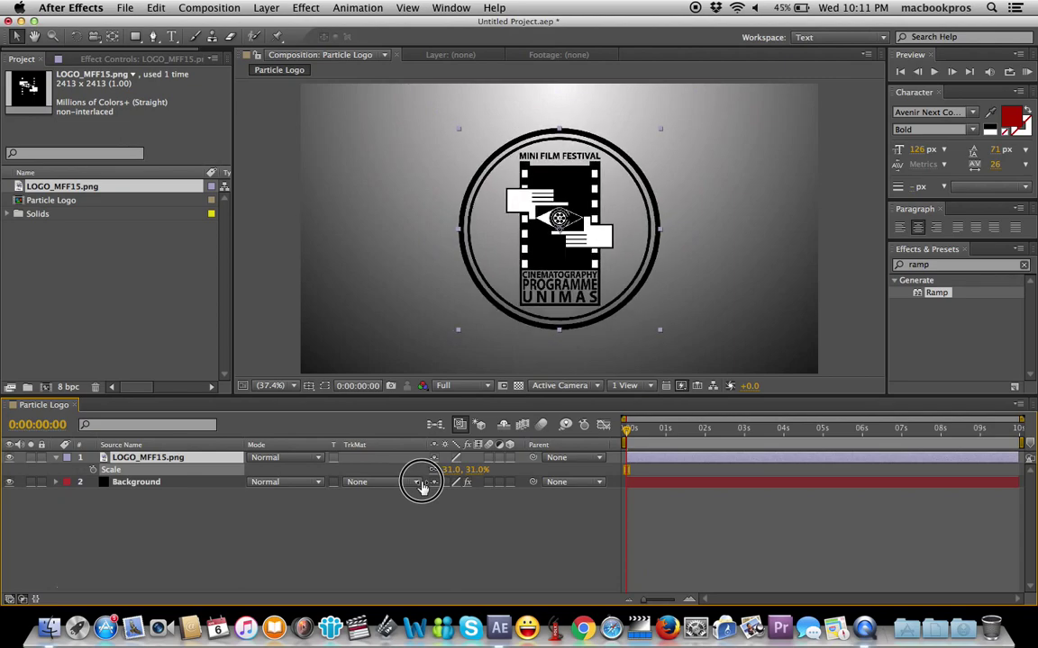
pyautogui.moveTo(421, 486); pyautogui.dragTo(418, 489)
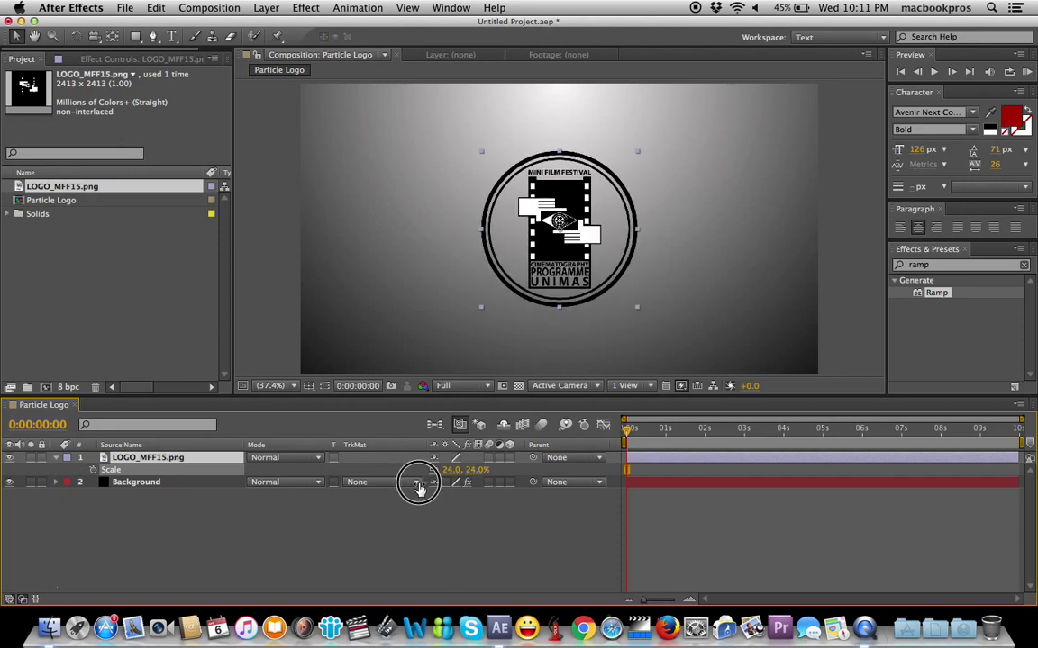
pyautogui.moveTo(419, 489); pyautogui.dragTo(419, 489)
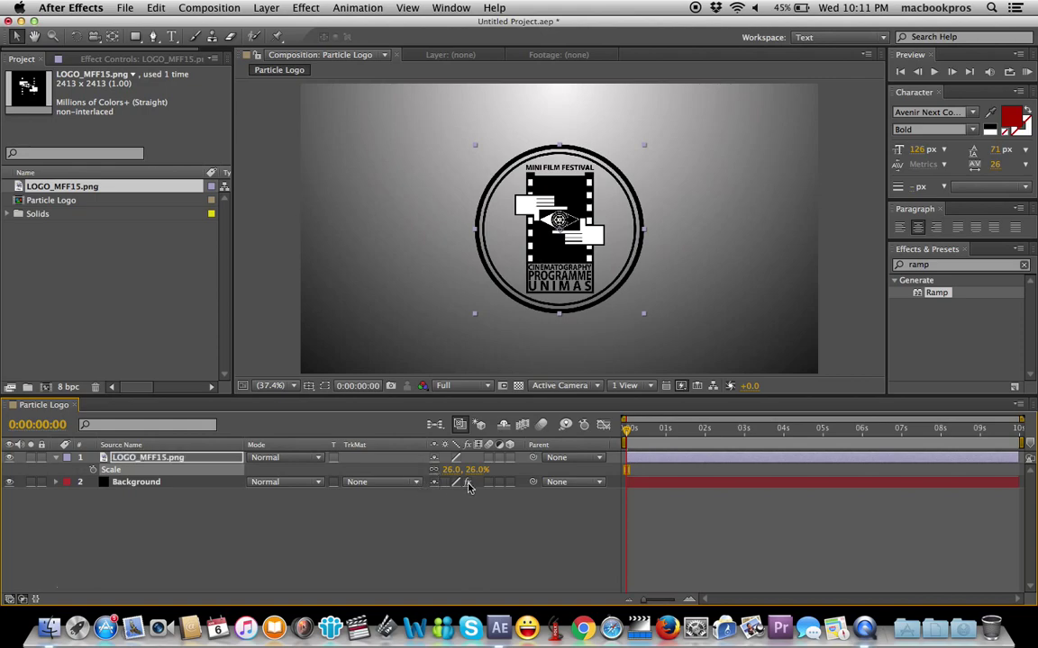
pyautogui.click(452, 470)
pyautogui.write('25')
pyautogui.press('Return')
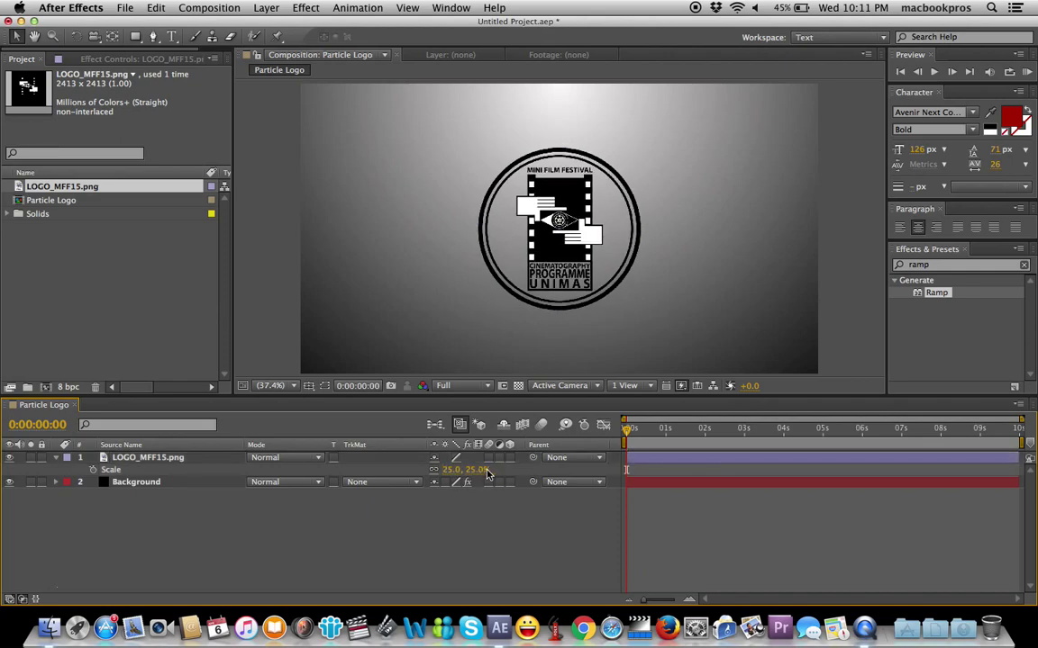
pyautogui.click(57, 461)
pyautogui.click(132, 458)
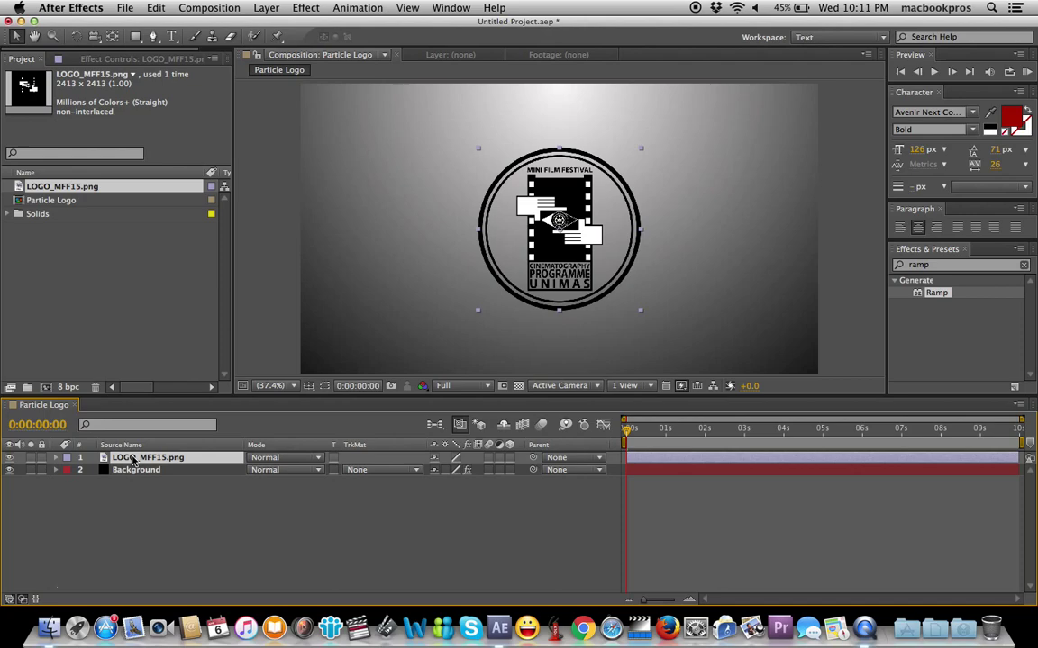
pyautogui.click(267, 8)
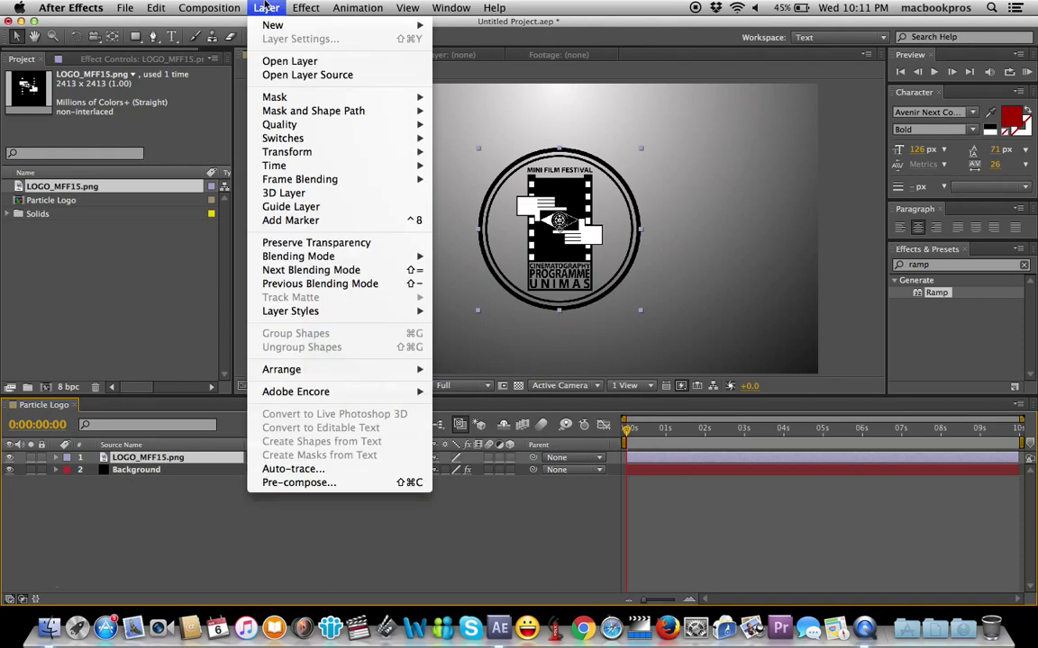
# Pre-compose the logo layer into a new precomp named 'LOGO'.
pyautogui.click(280, 483)
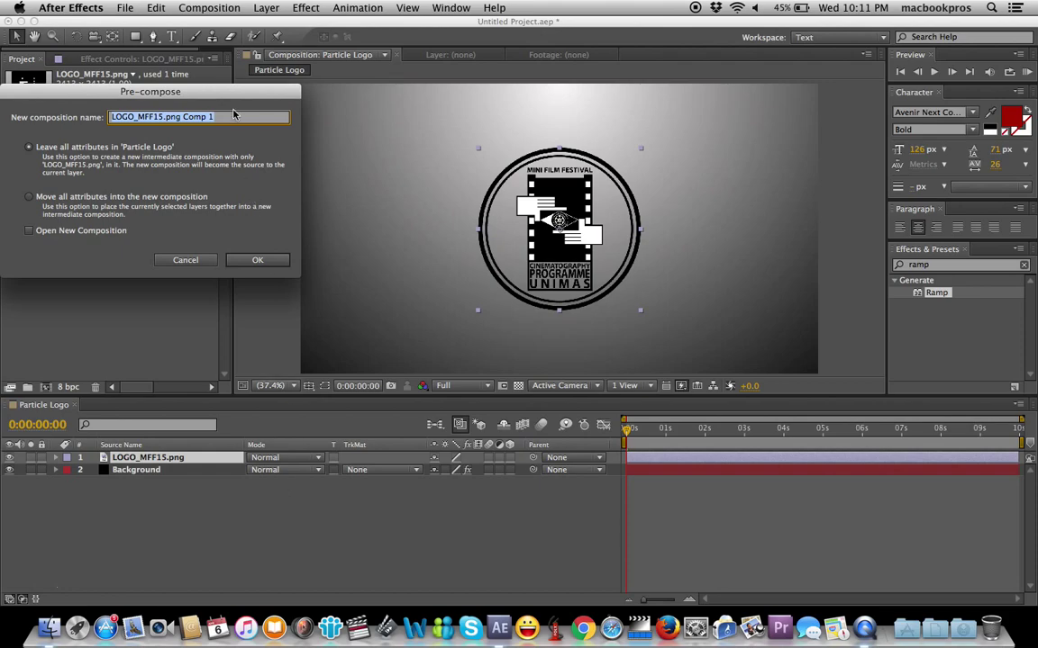
pyautogui.moveTo(217, 96); pyautogui.dragTo(370, 135)
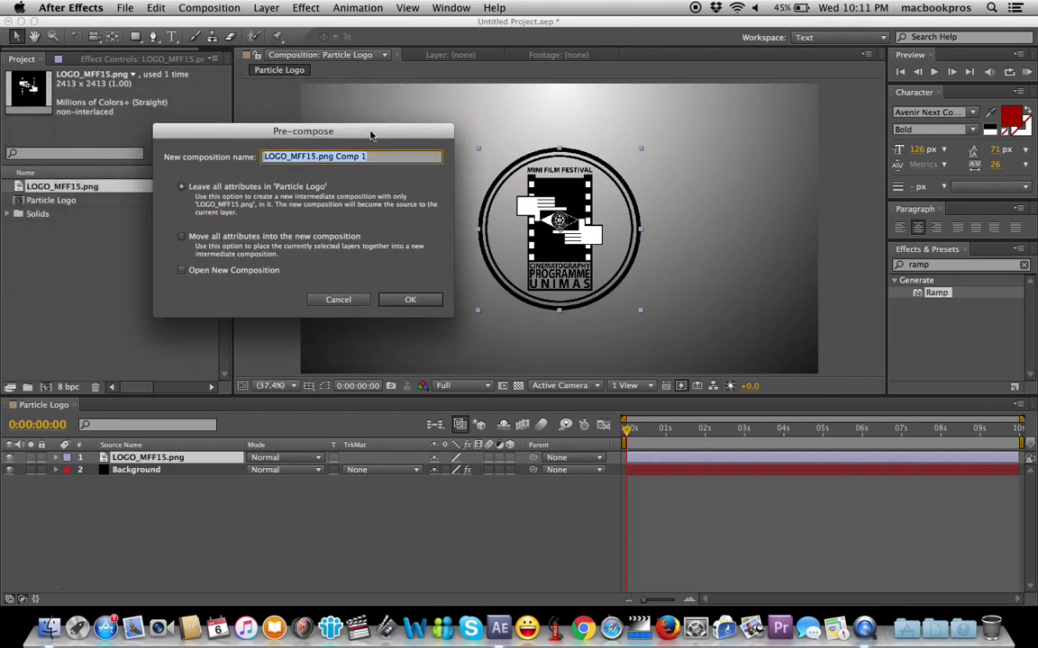
pyautogui.write('L')
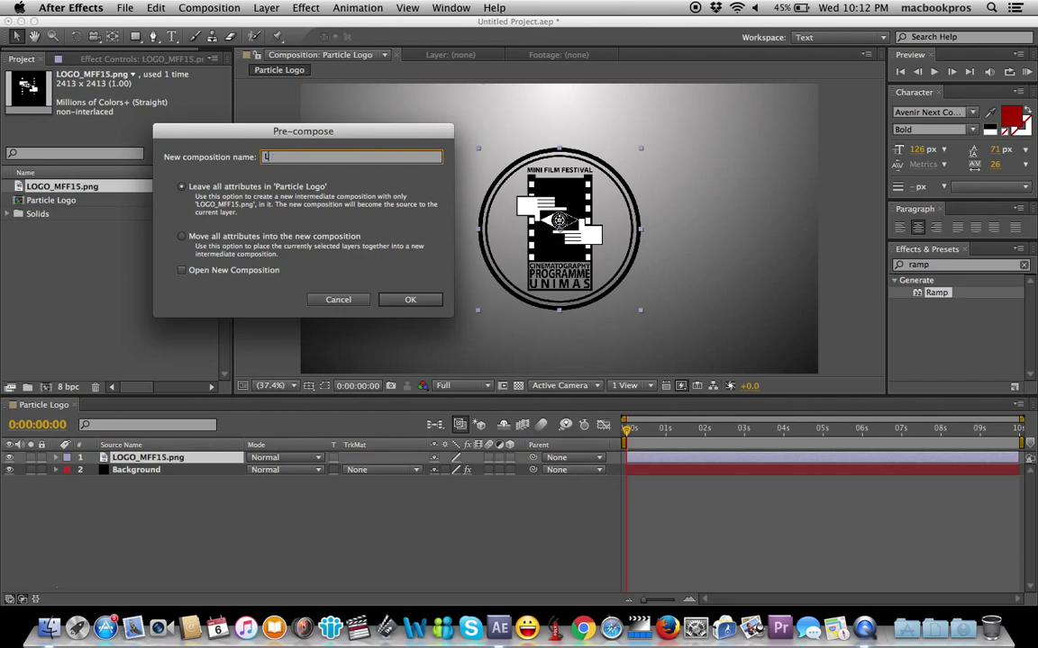
pyautogui.write('OG')
pyautogui.write('O')
pyautogui.click(416, 299)
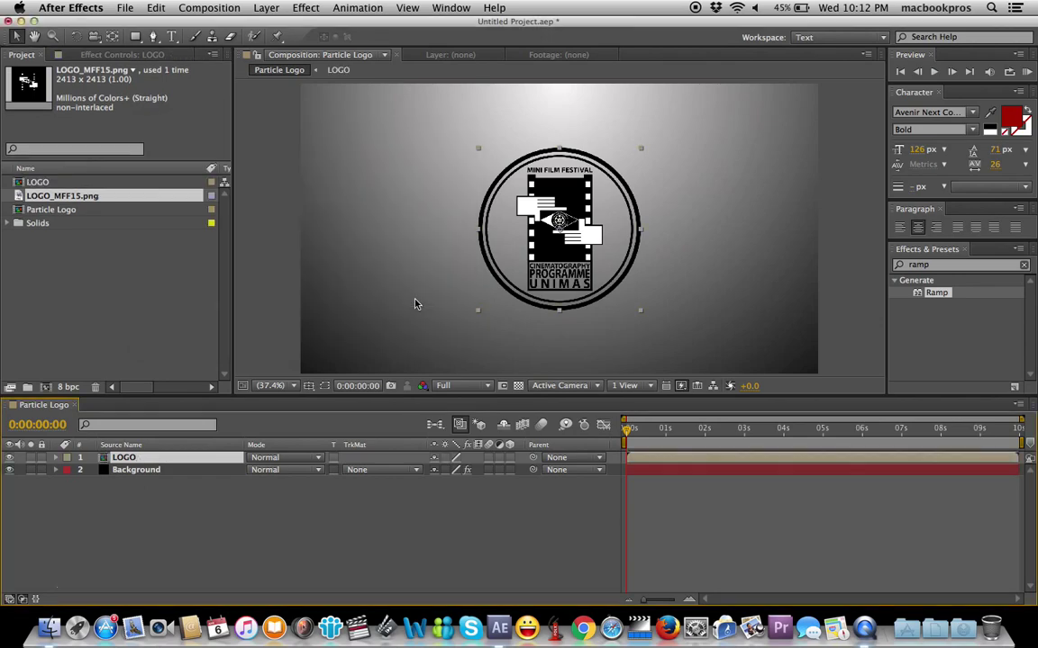
# Pre-compose the LOGO layer again into 'LOGO Comp 1' and open it.
pyautogui.rightClick(130, 458)
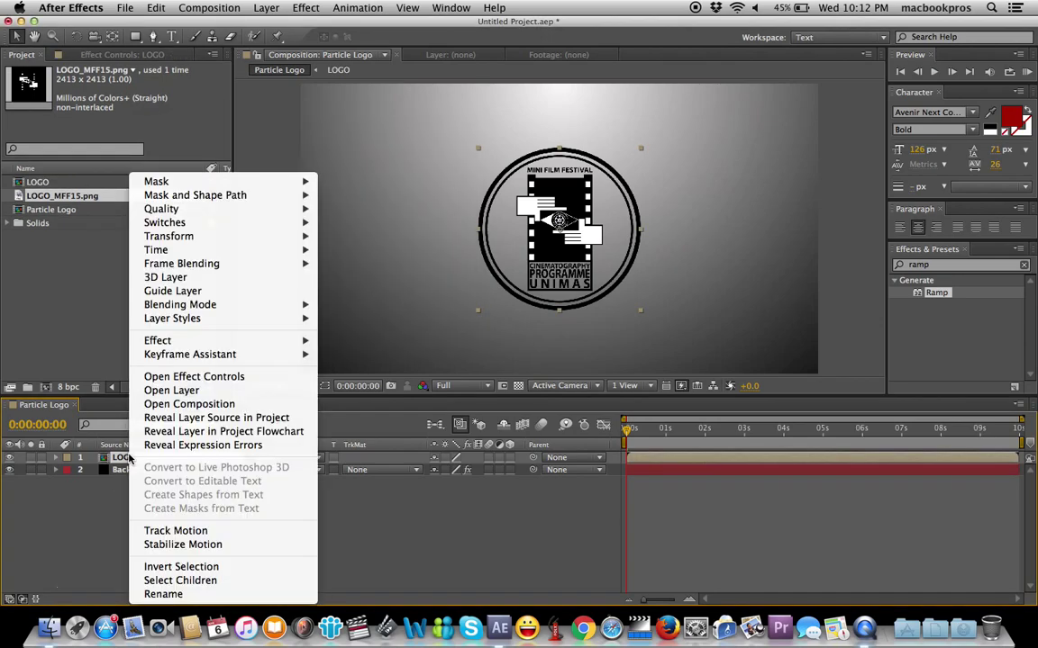
pyautogui.click(252, 9)
pyautogui.click(252, 9)
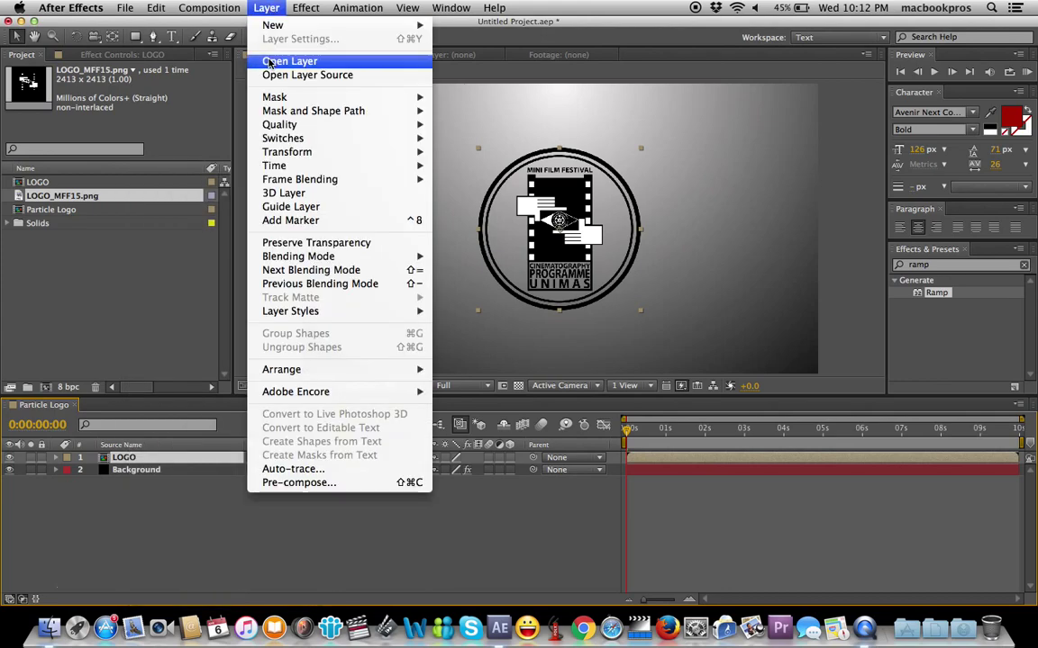
pyautogui.click(278, 483)
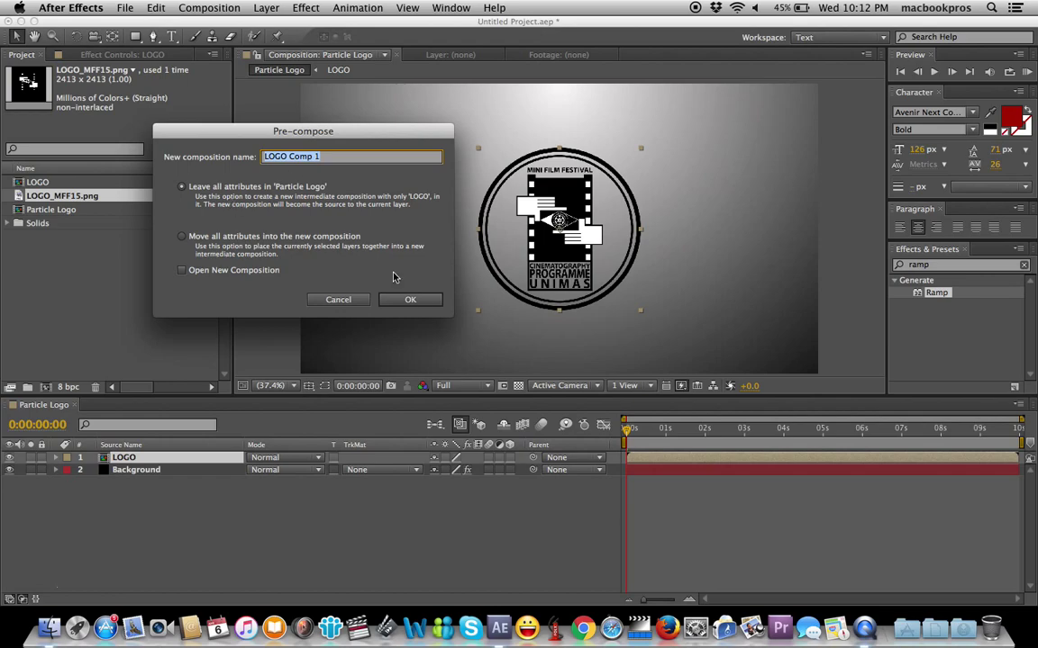
pyautogui.click(410, 300)
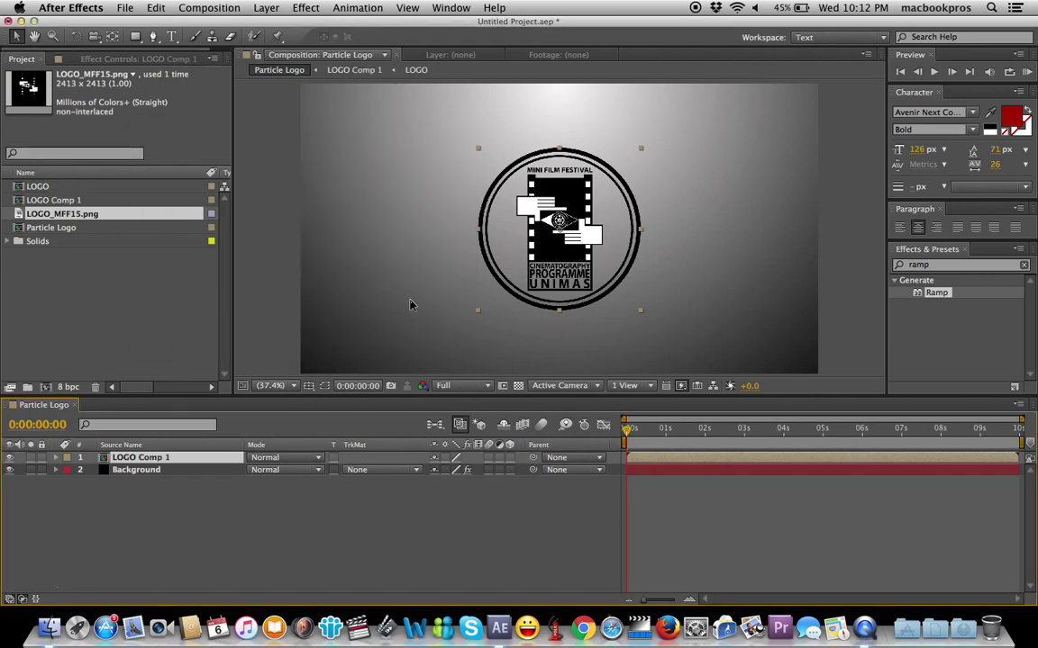
pyautogui.doubleClick(151, 461)
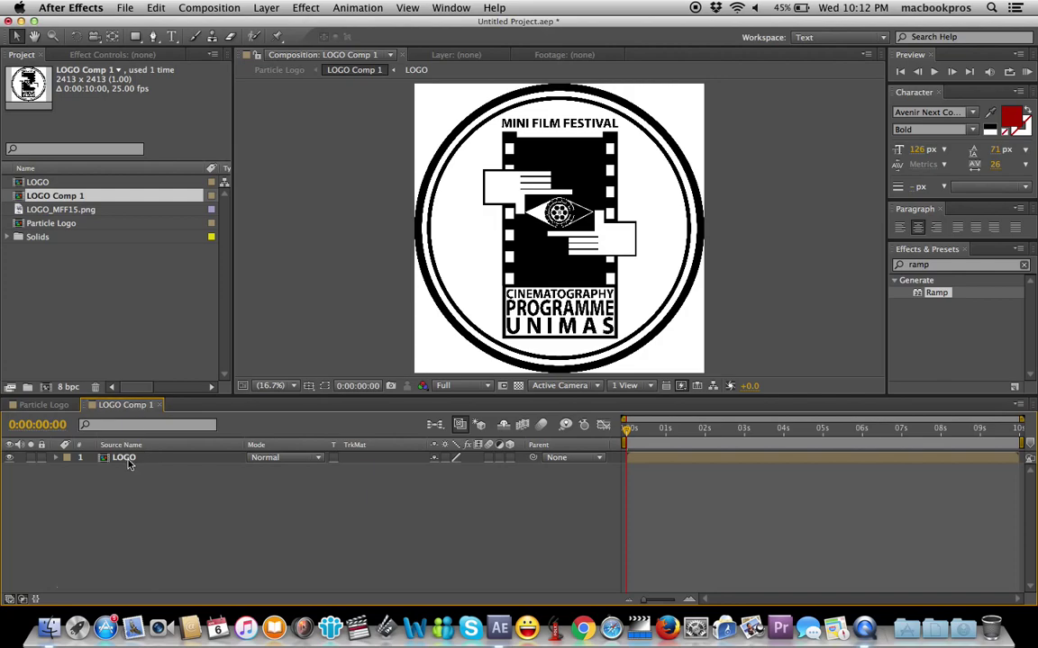
# In LOGO Comp 1, select the LOGO layer and choose the Rectangle tool.
pyautogui.doubleClick(129, 464)
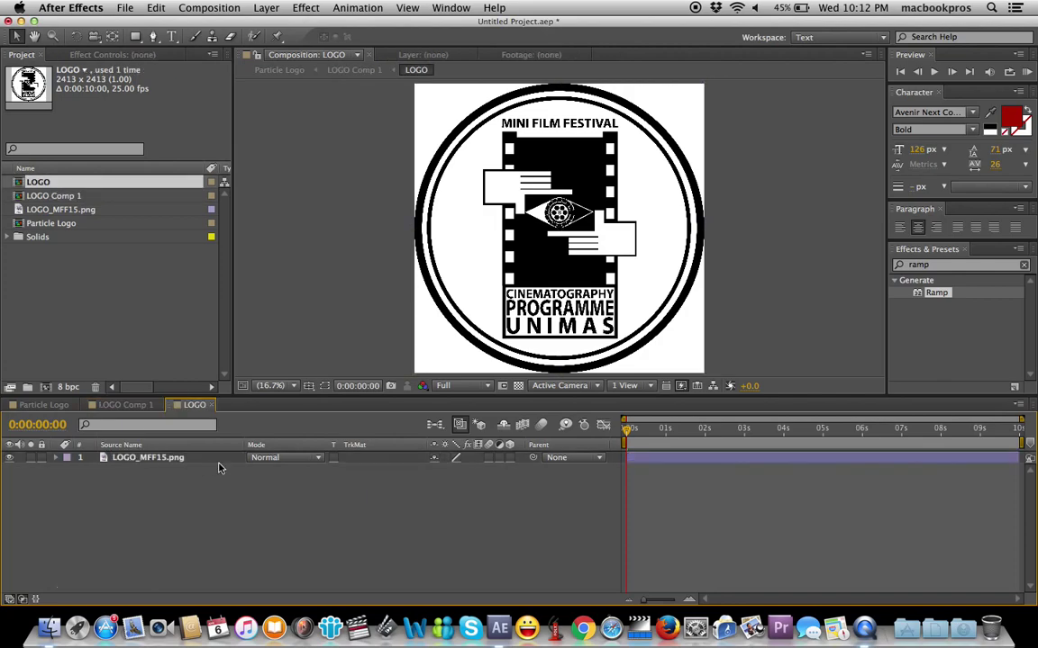
pyautogui.click(120, 407)
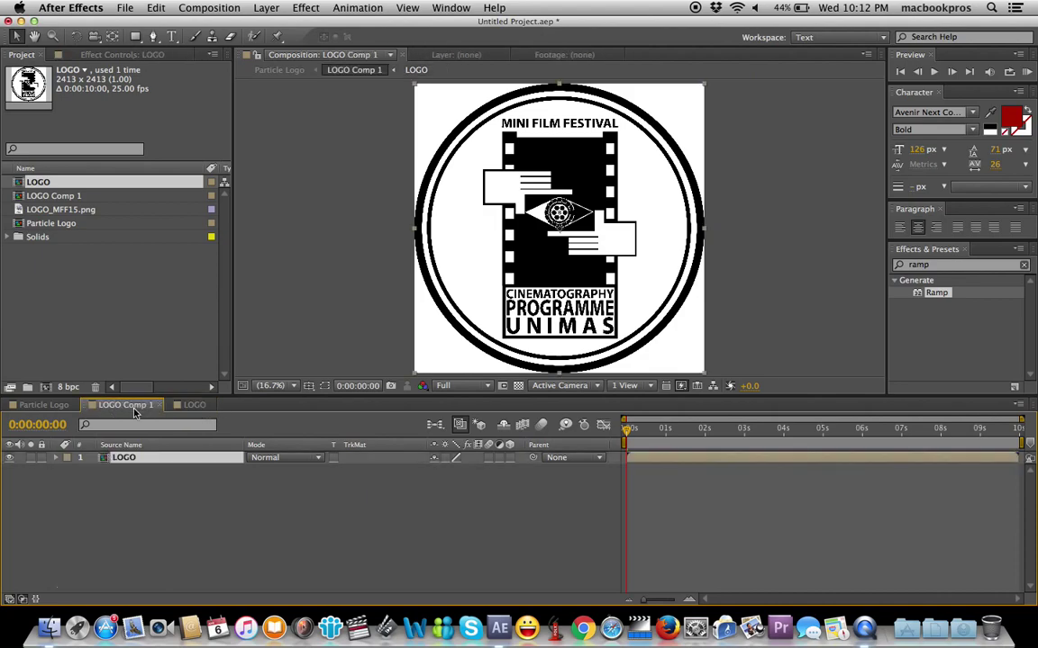
pyautogui.click(179, 499)
pyautogui.click(171, 457)
pyautogui.click(139, 41)
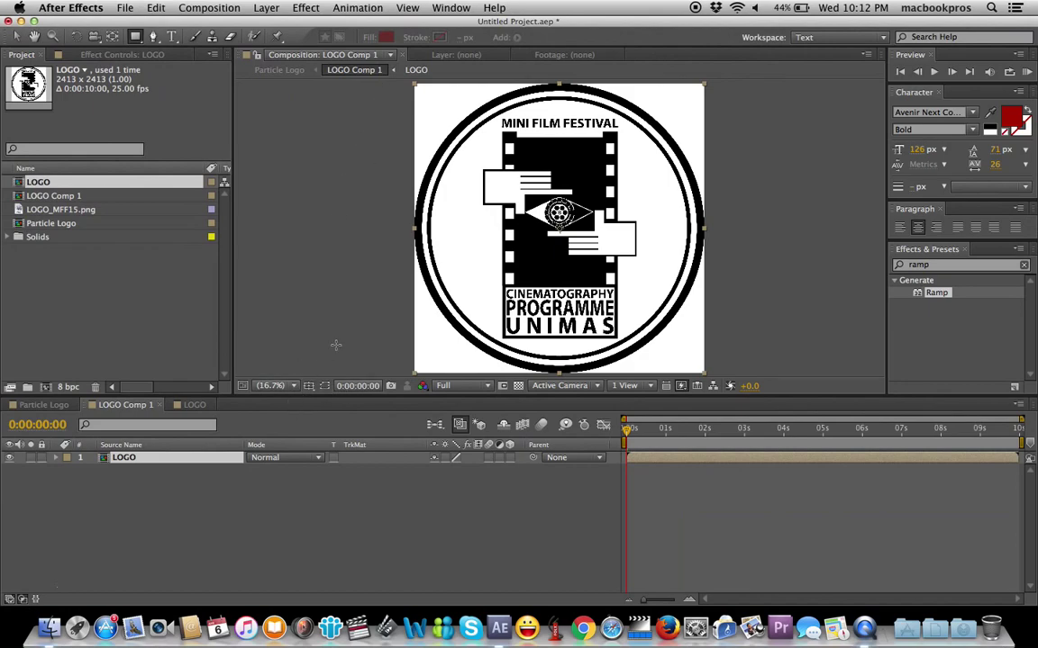
# Zoom the viewer out and draw a tall narrow rectangular mask left of the logo.
pyautogui.scroll(-2, 336, 347)
pyautogui.scroll(2, 336, 347)
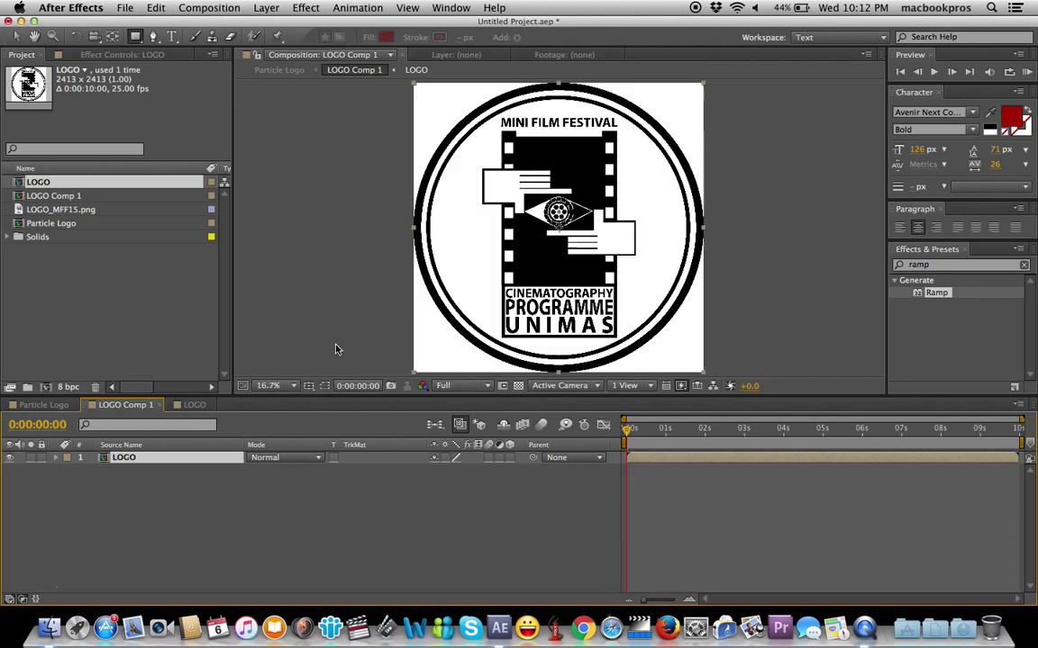
pyautogui.scroll(-2, 387, 317)
pyautogui.scroll(1, 385, 317)
pyautogui.scroll(4, 386, 317)
pyautogui.scroll(-4, 386, 317)
pyautogui.scroll(-1, 385, 317)
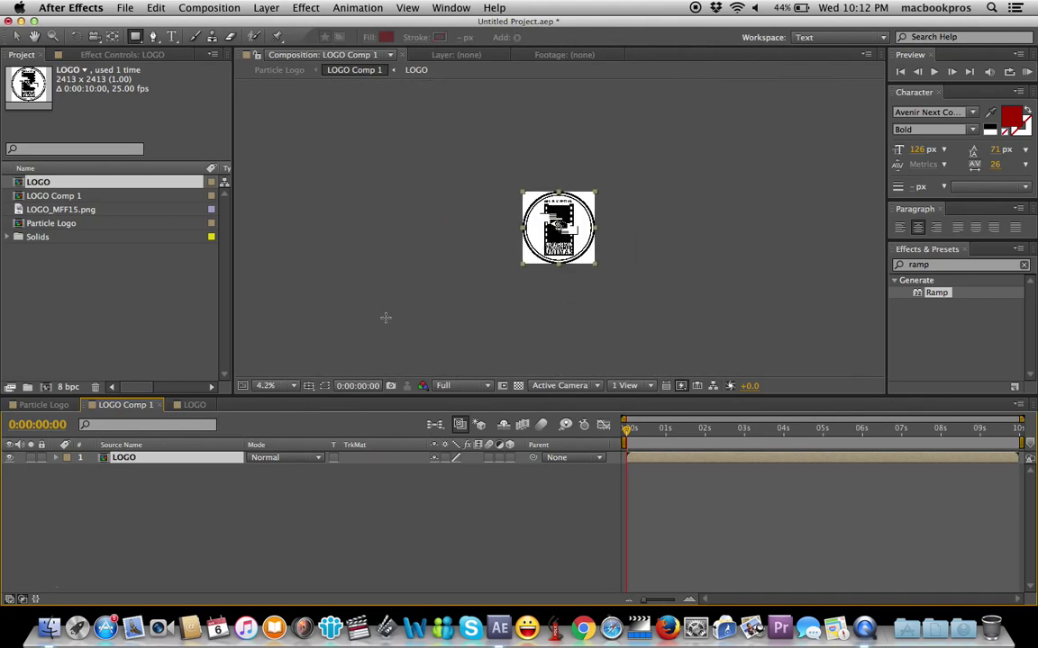
pyautogui.scroll(2, 386, 317)
pyautogui.scroll(-1, 385, 317)
pyautogui.scroll(1, 385, 317)
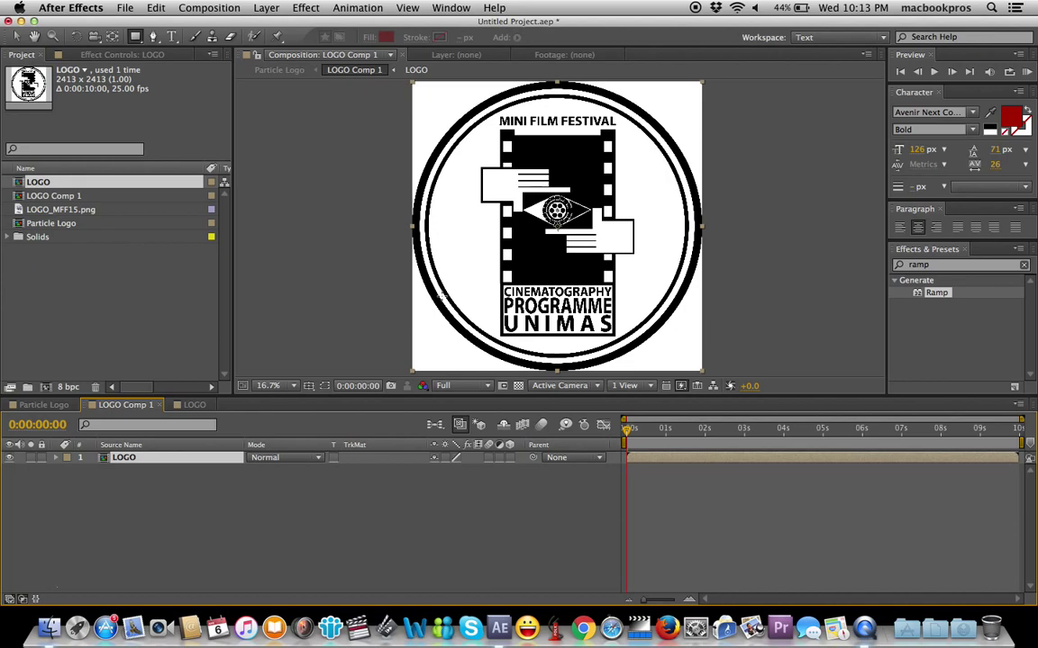
pyautogui.scroll(-8, 391, 260)
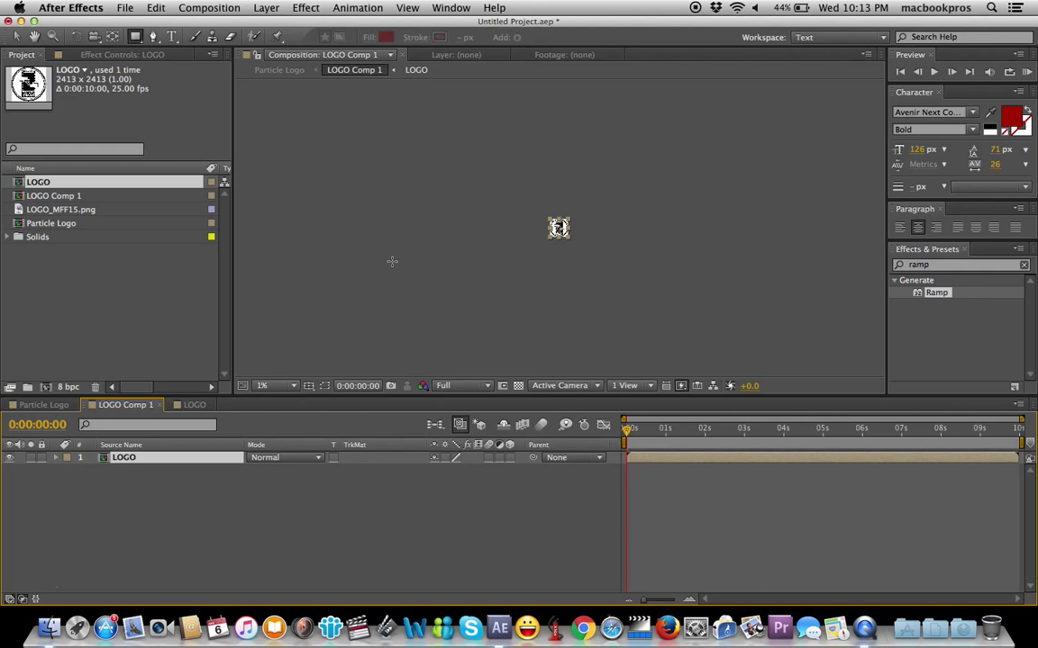
pyautogui.scroll(3, 391, 261)
pyautogui.scroll(2, 392, 261)
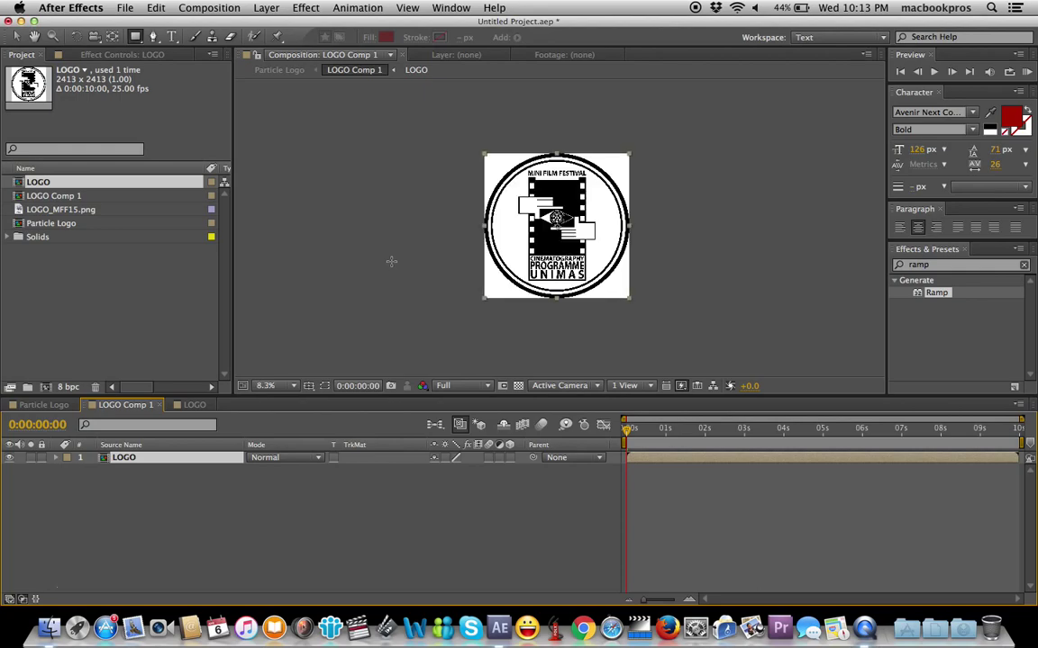
pyautogui.moveTo(437, 136)
pyautogui.mouseDown()
pyautogui.moveTo(468, 231)
pyautogui.moveTo(471, 309)
pyautogui.mouseUp()
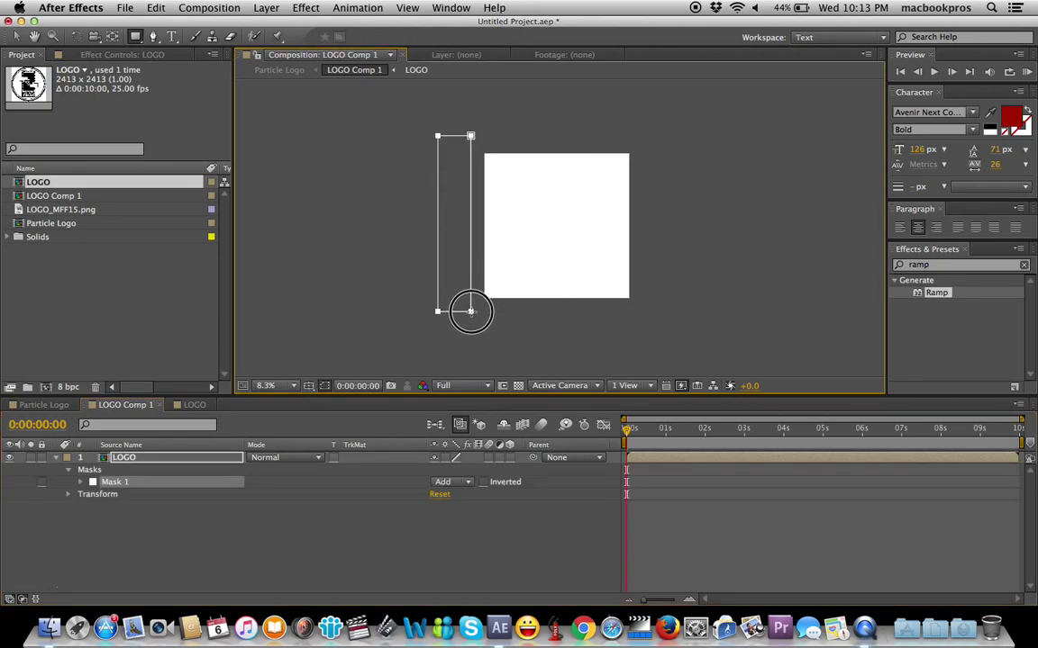
# Finish the mask's bottom edge and move the playhead to 0:00:08:02.
pyautogui.moveTo(470, 308); pyautogui.dragTo(471, 314)
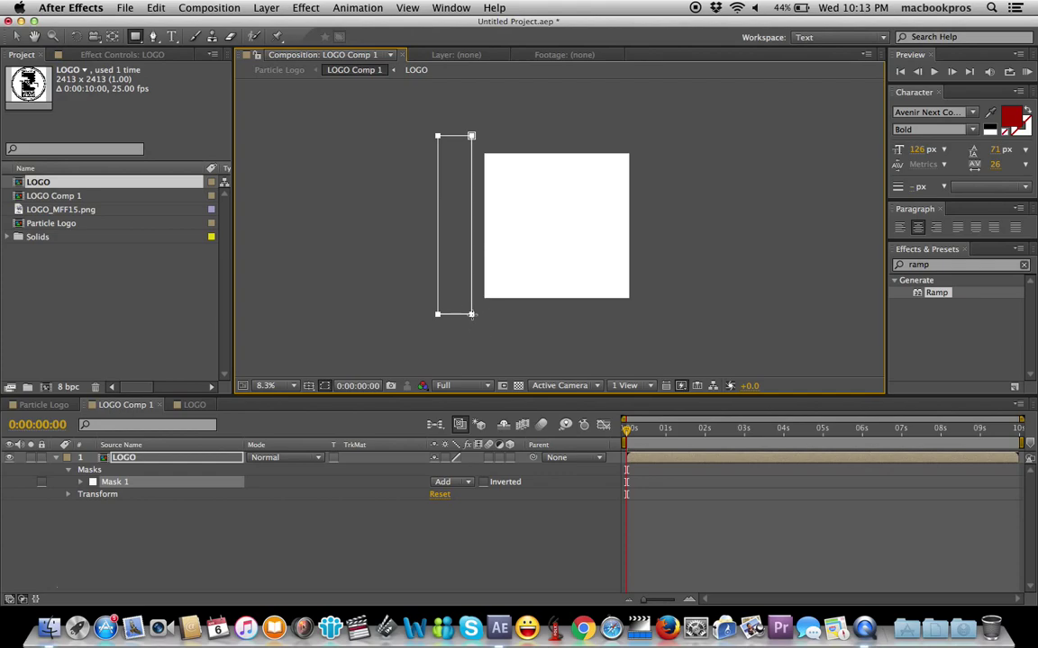
pyautogui.click(16, 39)
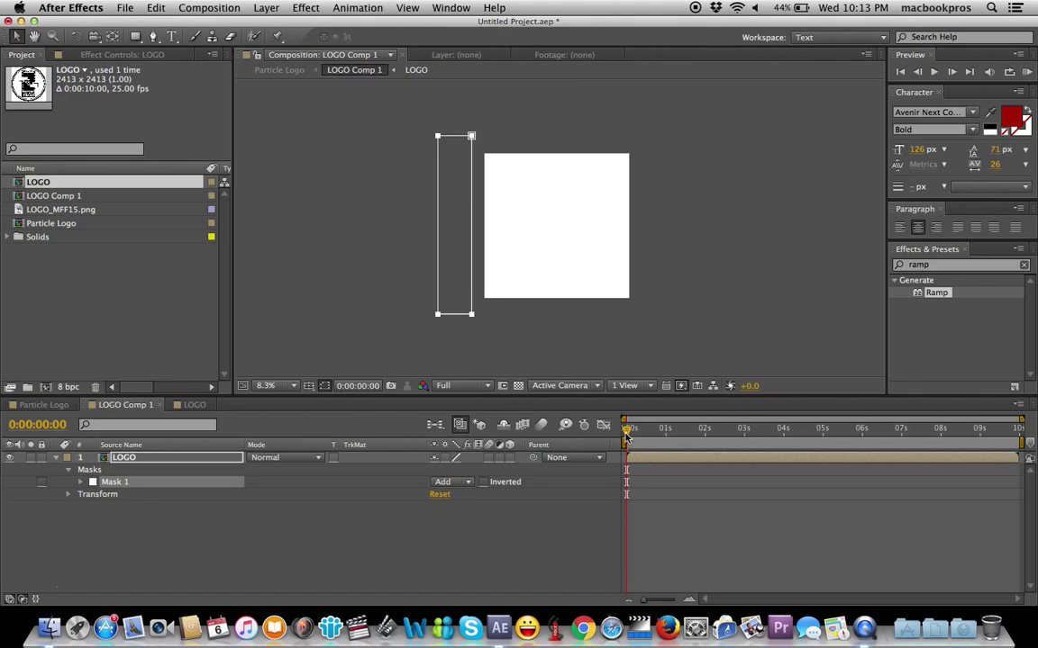
pyautogui.moveTo(628, 435)
pyautogui.mouseDown()
pyautogui.moveTo(943, 444)
pyautogui.moveTo(953, 432)
pyautogui.moveTo(943, 433)
pyautogui.mouseUp()
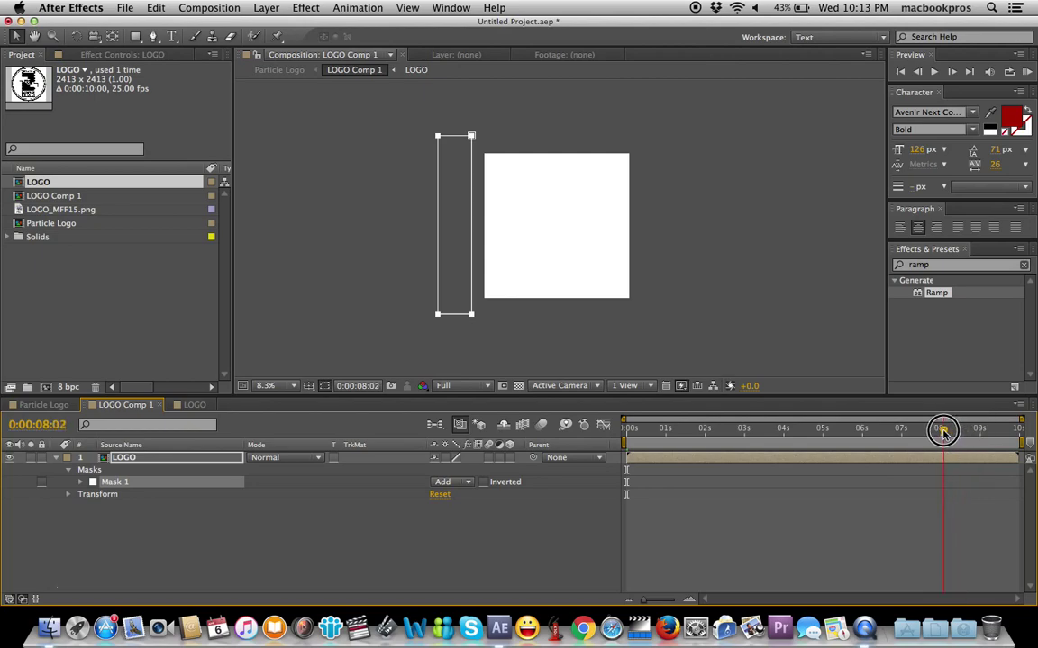
pyautogui.moveTo(943, 433); pyautogui.dragTo(943, 432)
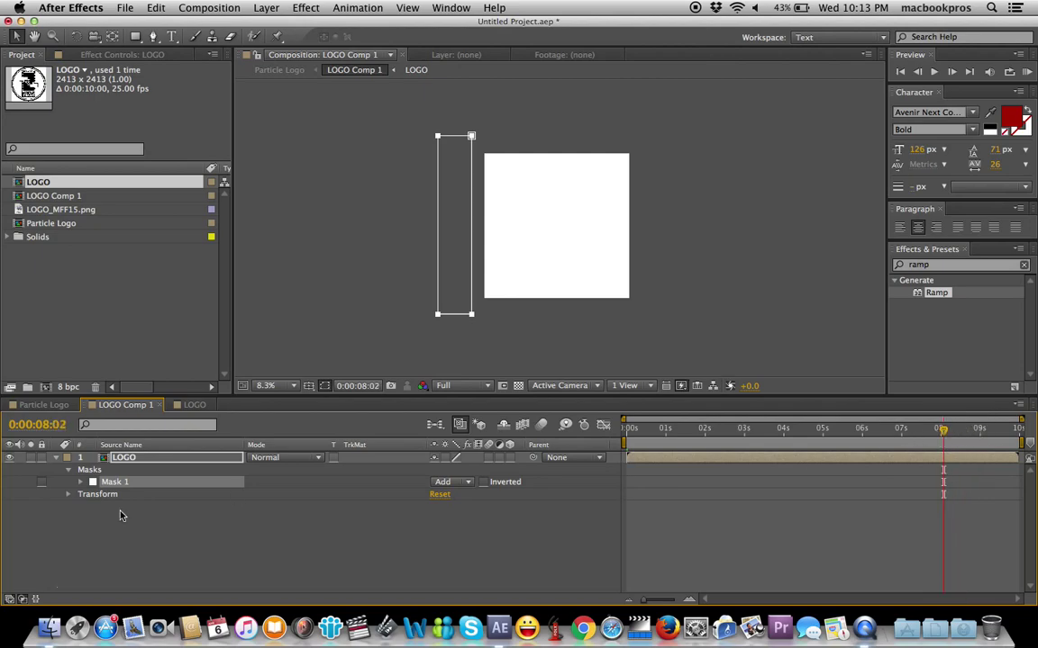
pyautogui.click(80, 483)
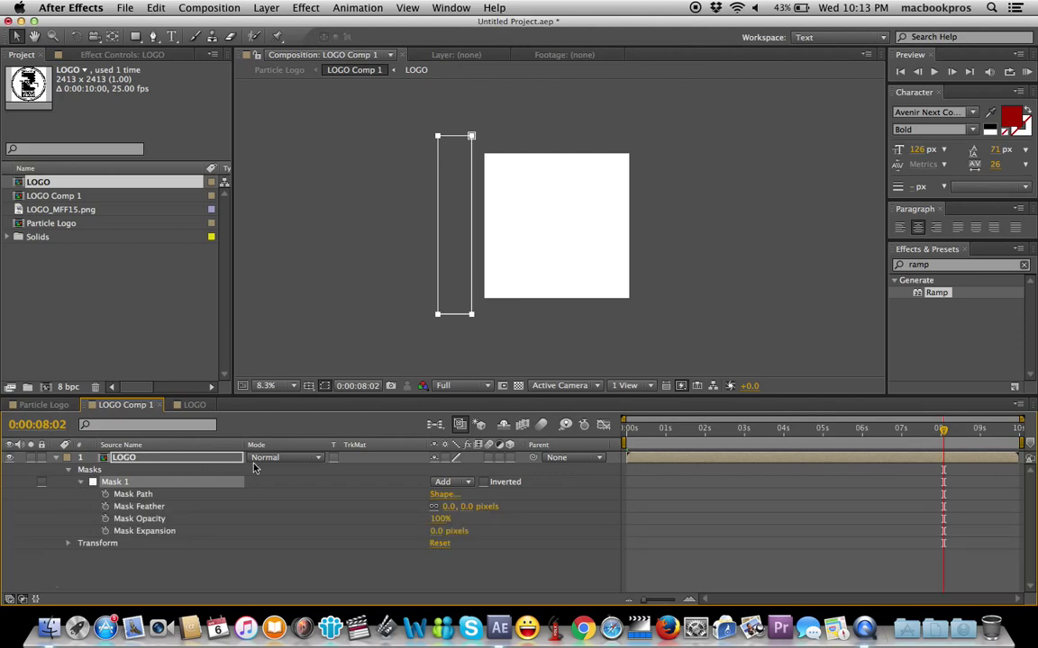
# Keyframe Mask 1's path at 8:02, then move the strip right of the logo at 1:23.
pyautogui.click(105, 495)
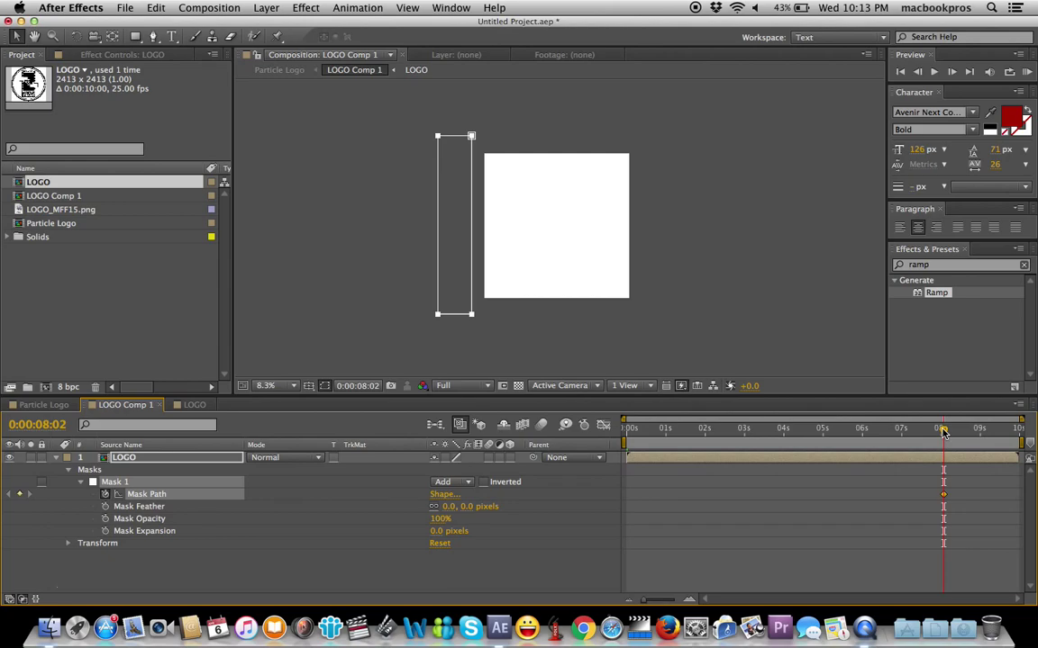
pyautogui.moveTo(943, 432)
pyautogui.mouseDown()
pyautogui.moveTo(694, 443)
pyautogui.moveTo(702, 446)
pyautogui.mouseUp()
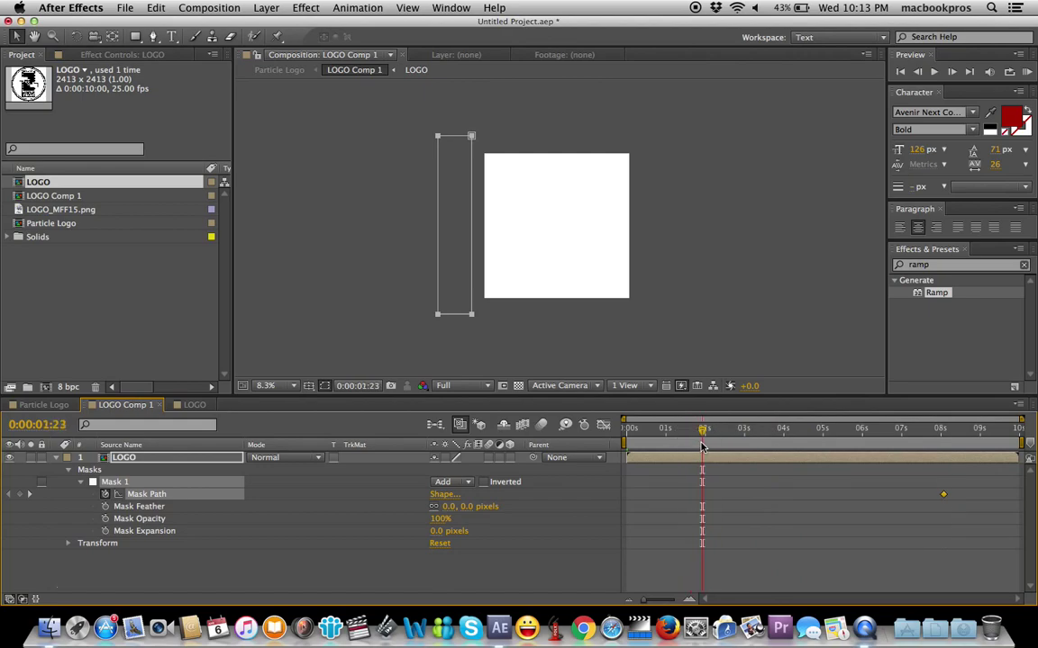
pyautogui.click(440, 278)
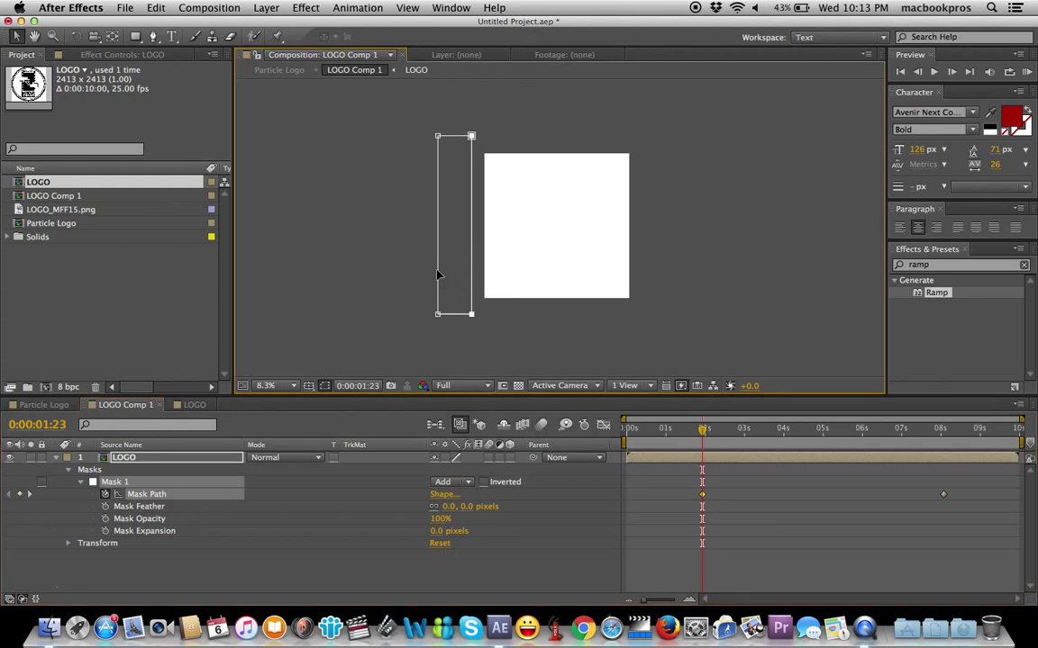
pyautogui.moveTo(438, 276); pyautogui.dragTo(636, 273)
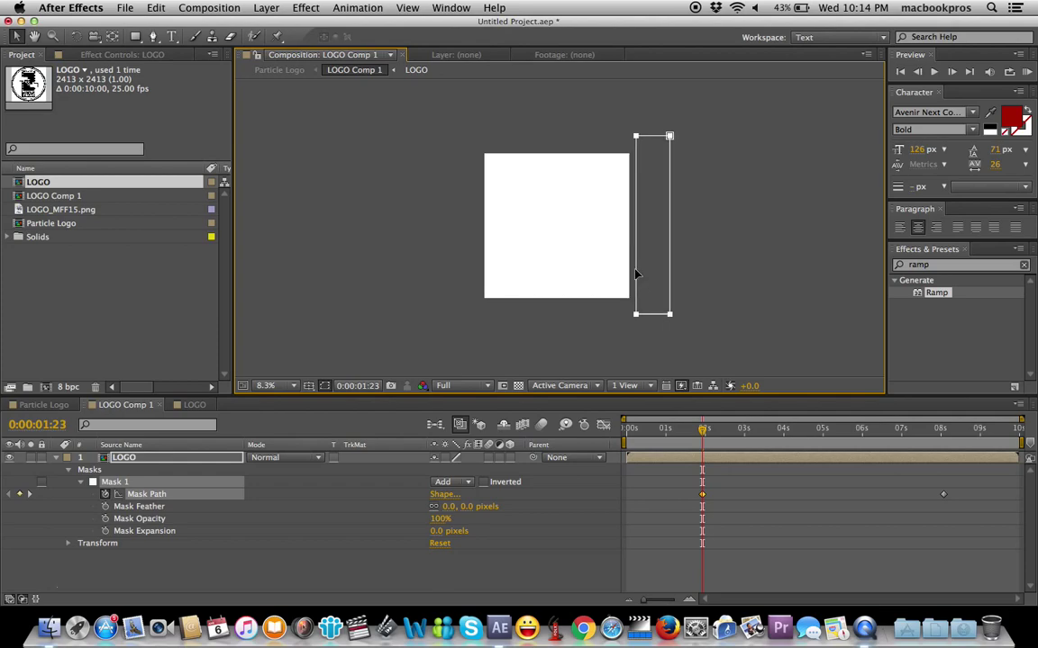
pyautogui.moveTo(703, 429)
pyautogui.mouseDown()
pyautogui.moveTo(669, 430)
pyautogui.moveTo(957, 430)
pyautogui.moveTo(707, 447)
pyautogui.moveTo(898, 440)
pyautogui.moveTo(823, 435)
pyautogui.mouseUp()
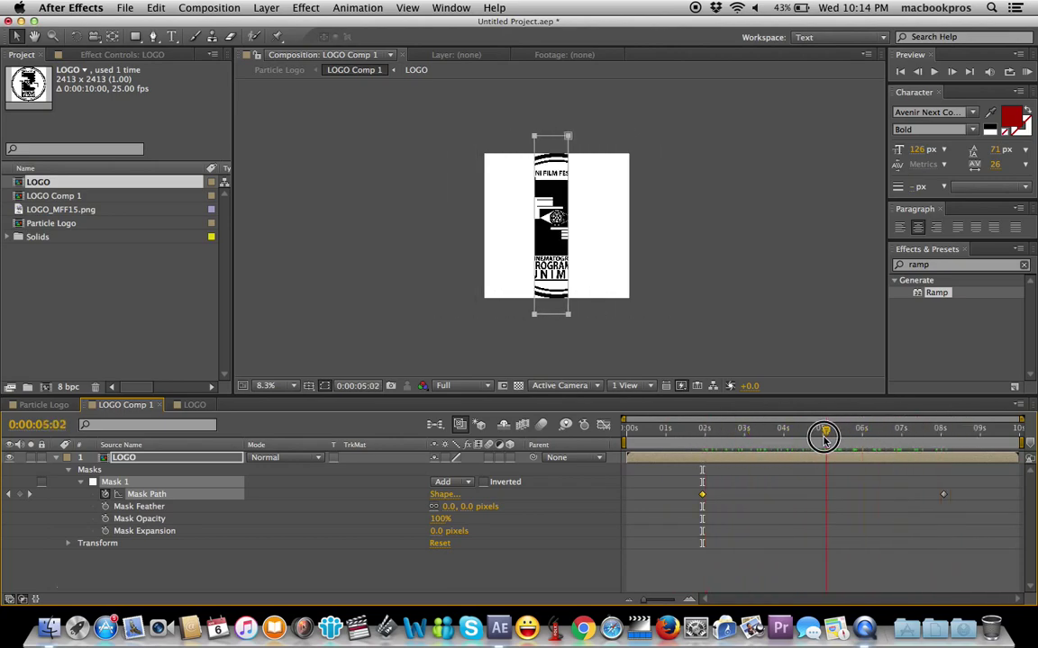
# Fit the composition view up to 100% and scrub near 4:21 to check the mask sweep.
pyautogui.press('.')
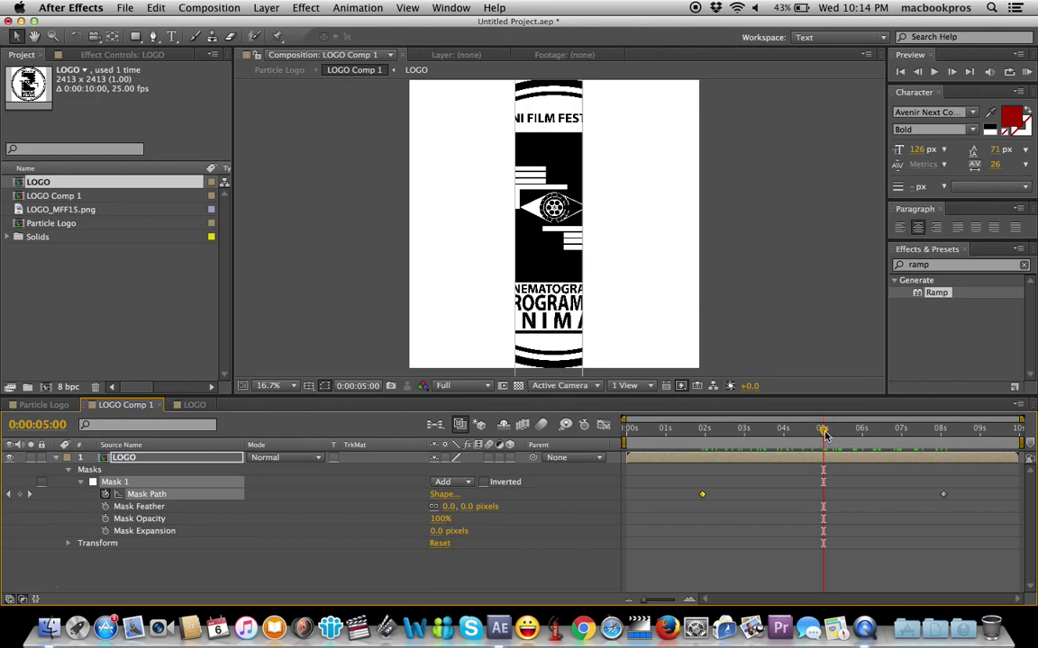
pyautogui.click(268, 386)
pyautogui.click(293, 394)
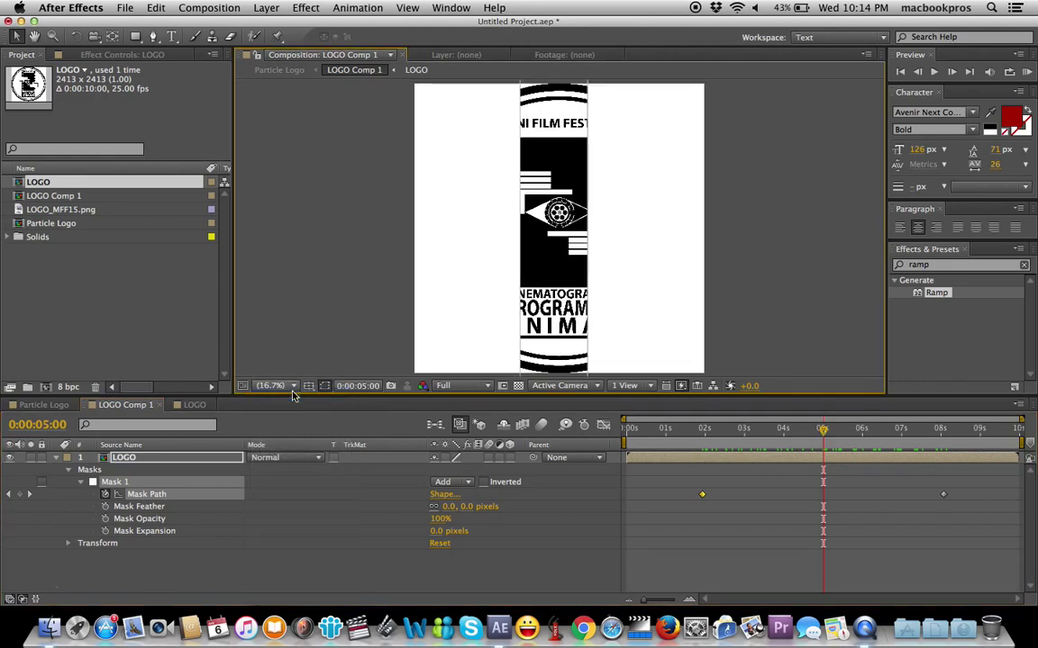
pyautogui.click(822, 431)
pyautogui.moveTo(821, 430); pyautogui.dragTo(819, 434)
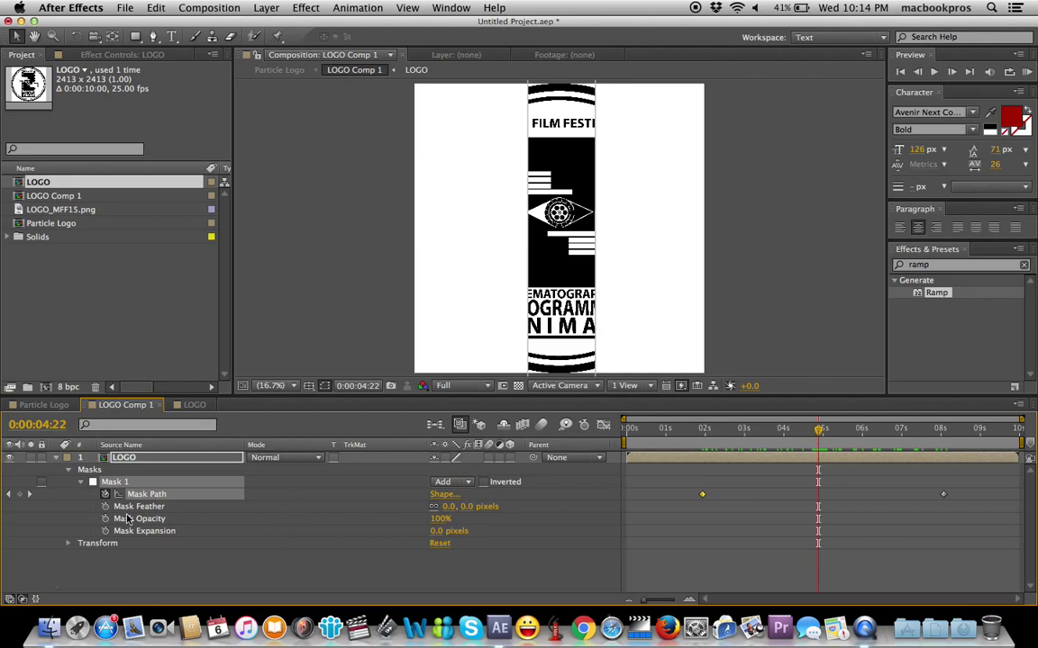
# Set Mask 1's Mask Feather to 70 so it reads 70.0, 70.0 pixels, then collapse the LOGO layer.
pyautogui.click(469, 508)
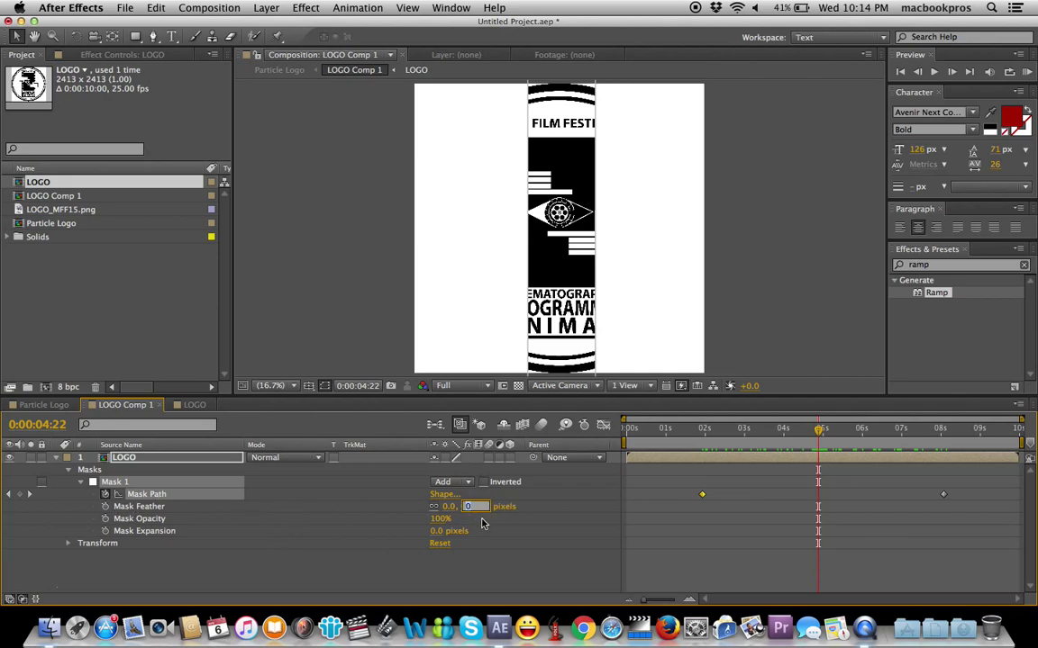
pyautogui.write('70')
pyautogui.click(520, 529)
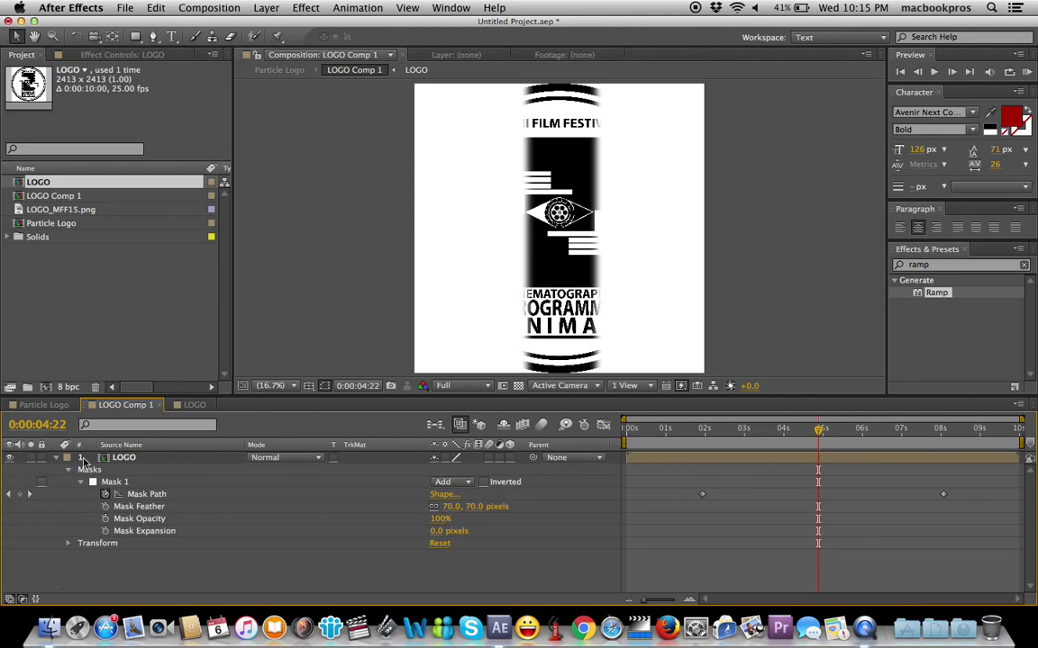
pyautogui.click(56, 457)
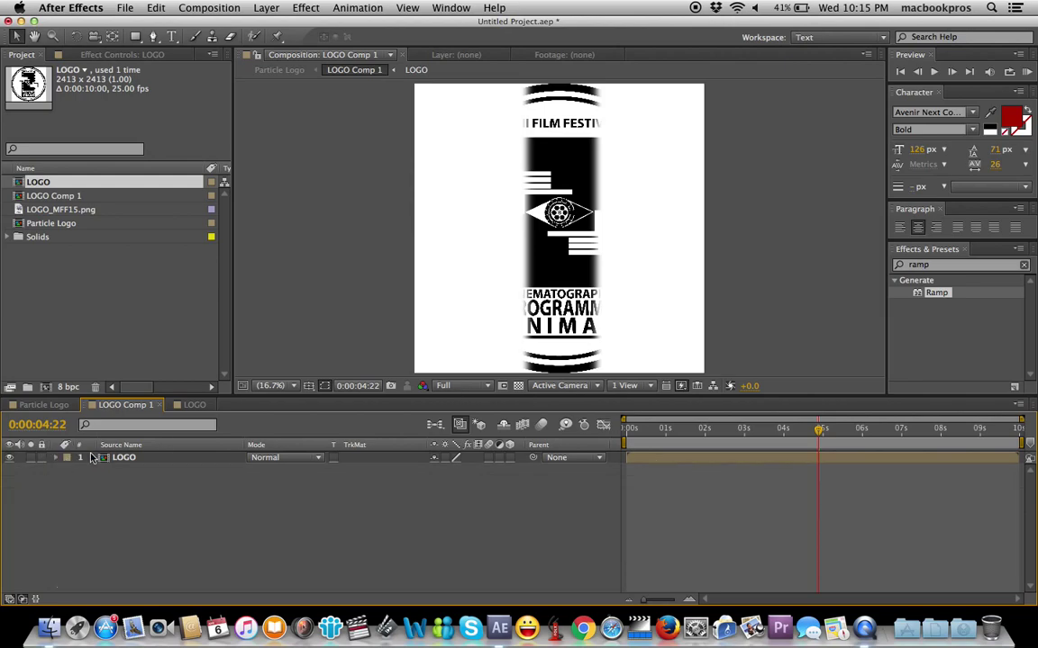
# Apply Blur & Sharpen > Fast Blur to the LOGO layer with Blurriness 15 and preview the soft strip.
pyautogui.click(303, 7)
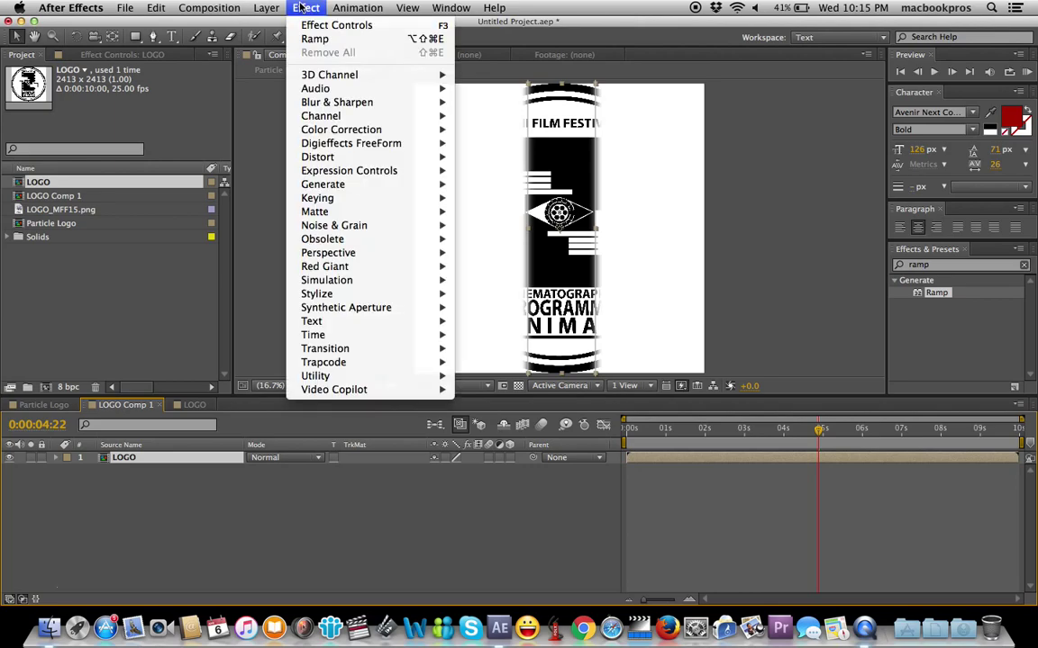
pyautogui.moveTo(339, 102)
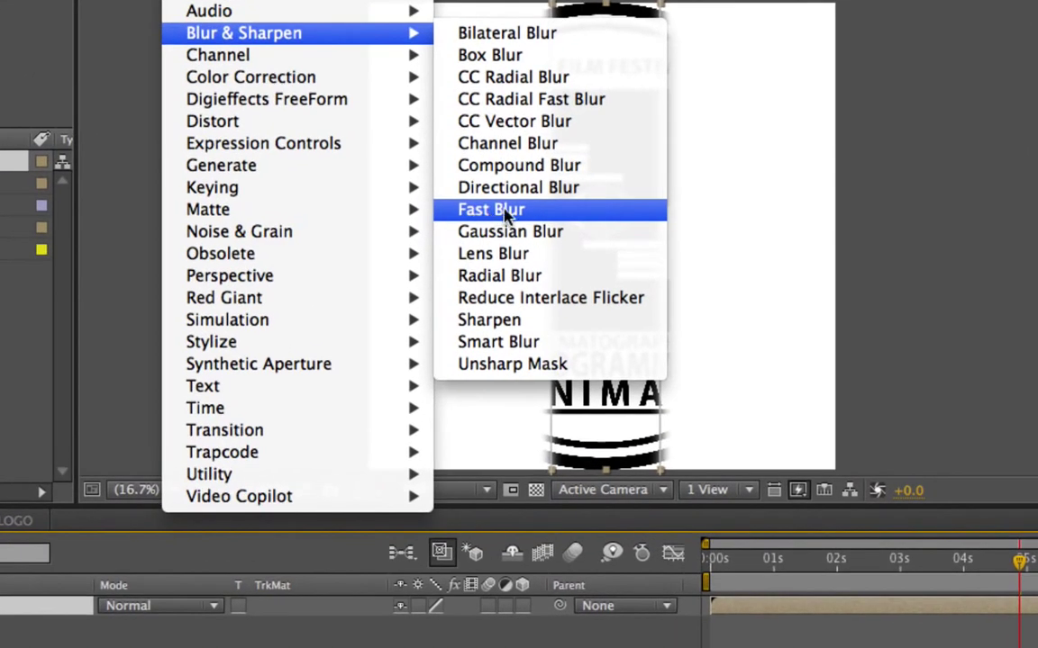
pyautogui.click(494, 213)
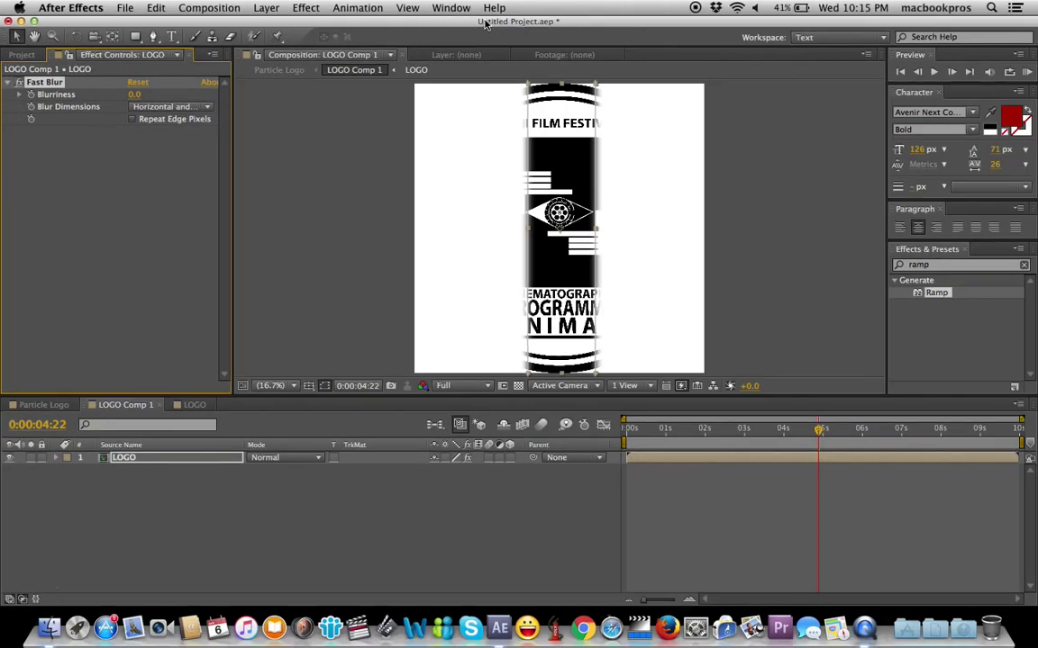
pyautogui.click(136, 96)
pyautogui.write('15')
pyautogui.press('Return')
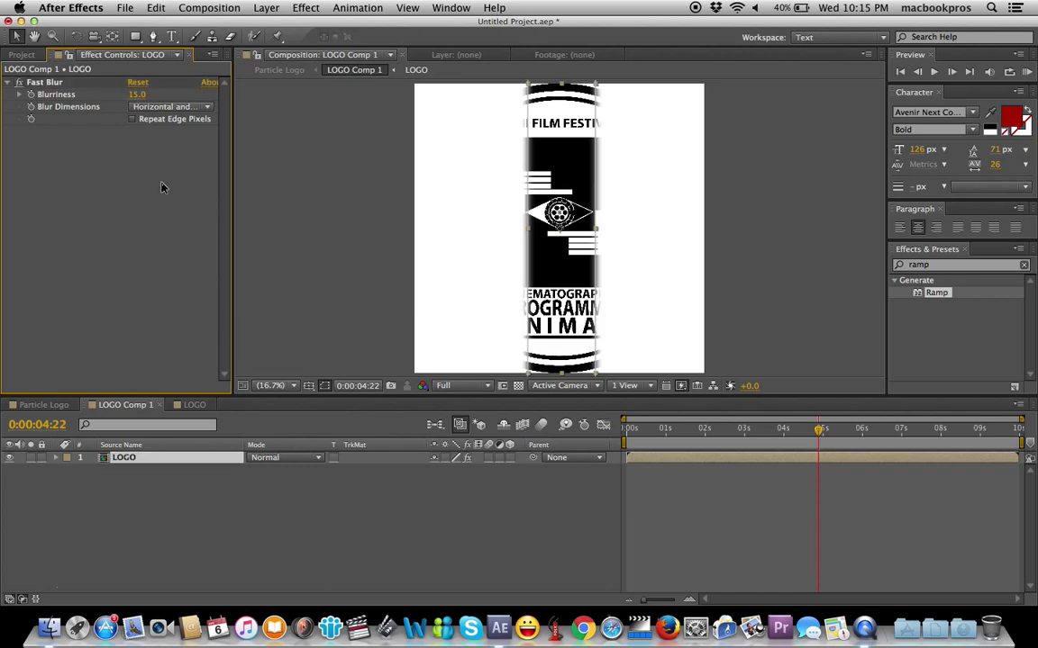
pyautogui.moveTo(818, 430)
pyautogui.mouseDown()
pyautogui.moveTo(759, 434)
pyautogui.moveTo(921, 455)
pyautogui.moveTo(815, 460)
pyautogui.mouseUp()
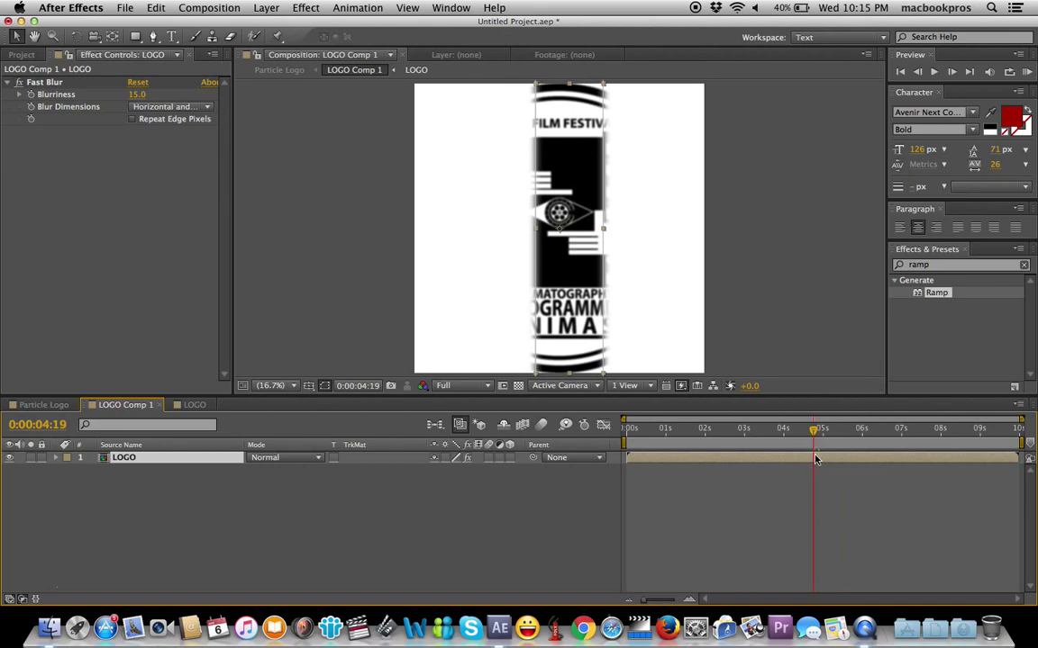
pyautogui.click(187, 515)
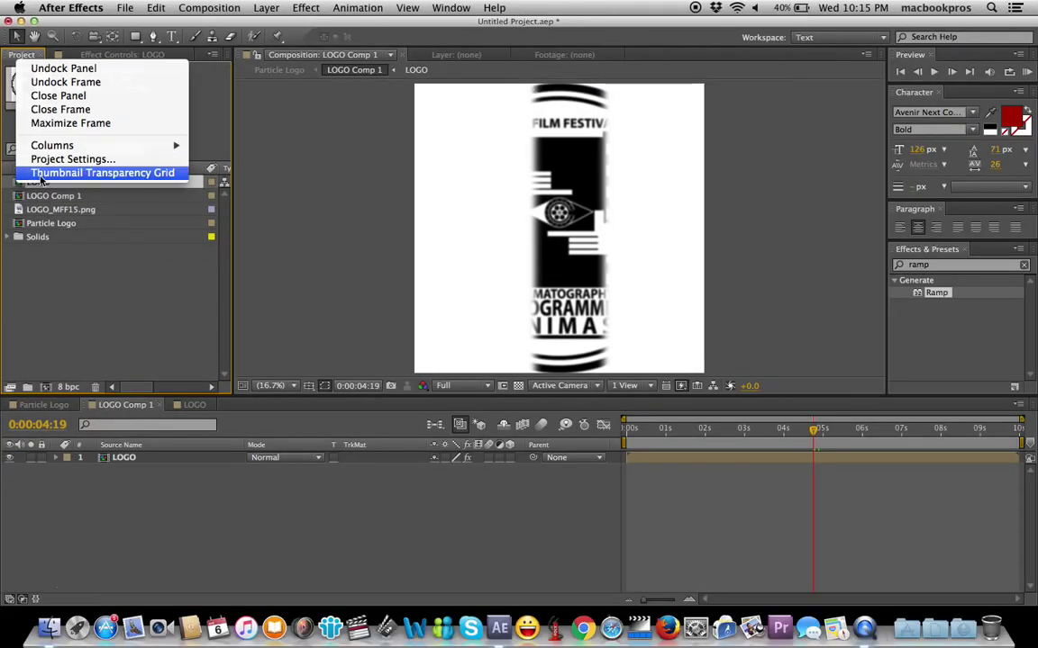
# Open the Particle Logo comp and add the LOGO footage as a layer above Background.
pyautogui.click(141, 314)
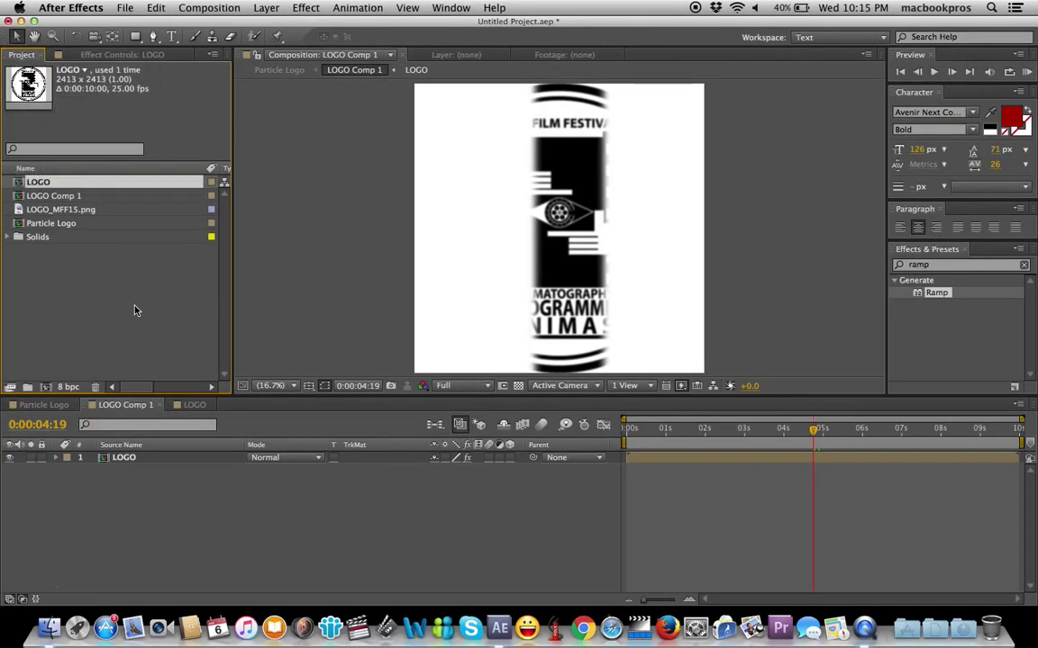
pyautogui.click(52, 406)
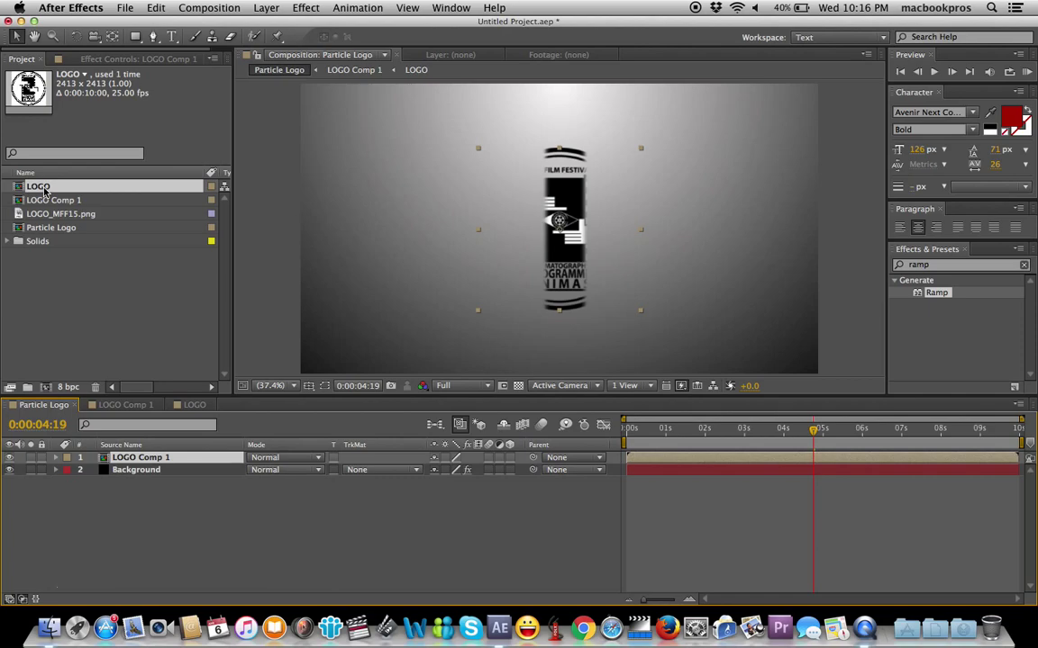
pyautogui.moveTo(43, 189); pyautogui.dragTo(139, 460)
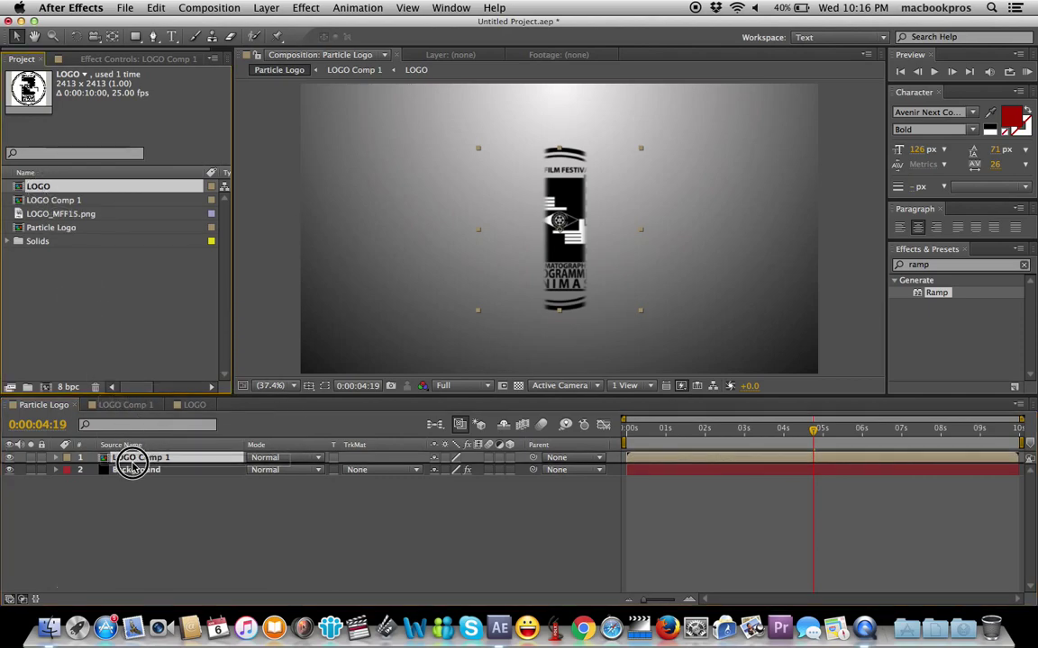
pyautogui.moveTo(139, 459); pyautogui.dragTo(133, 467)
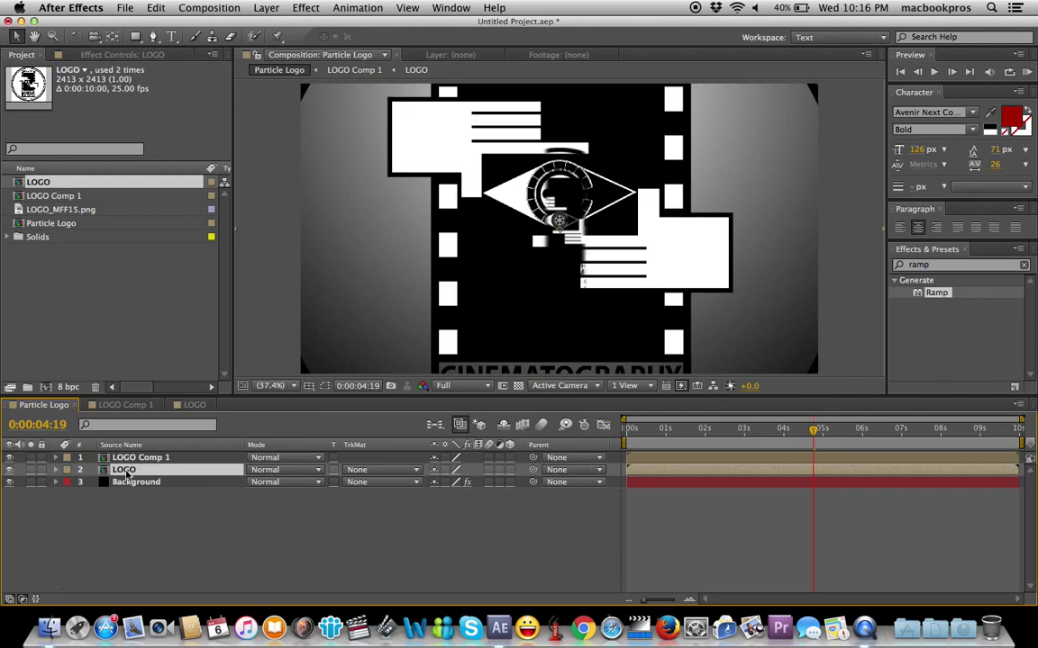
# Set the LOGO layer's Scale to 25%.
pyautogui.click(57, 470)
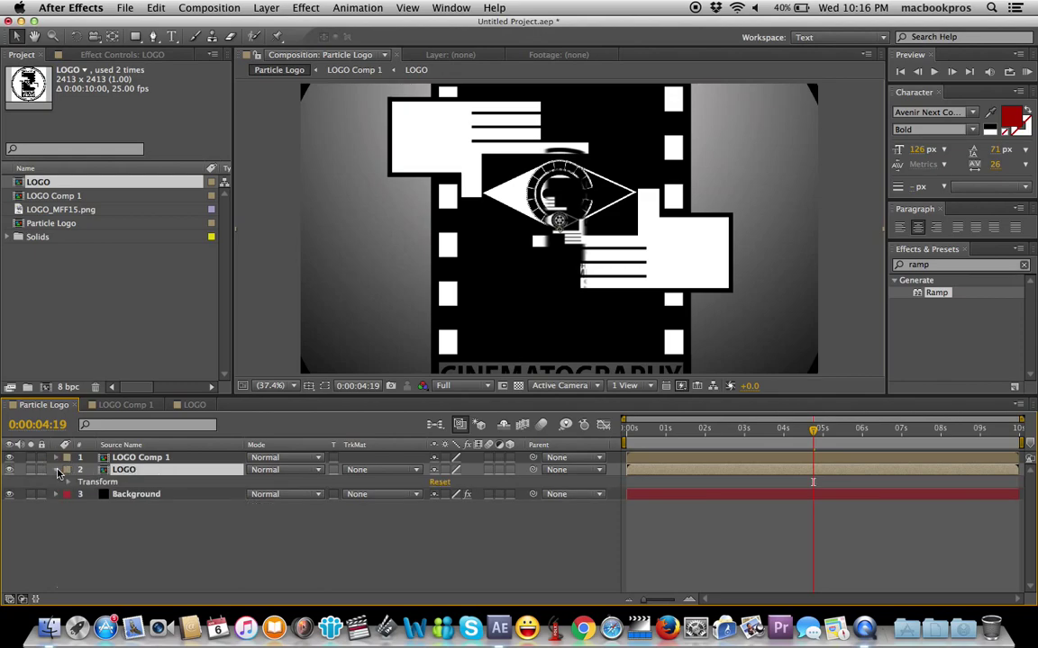
pyautogui.click(93, 484)
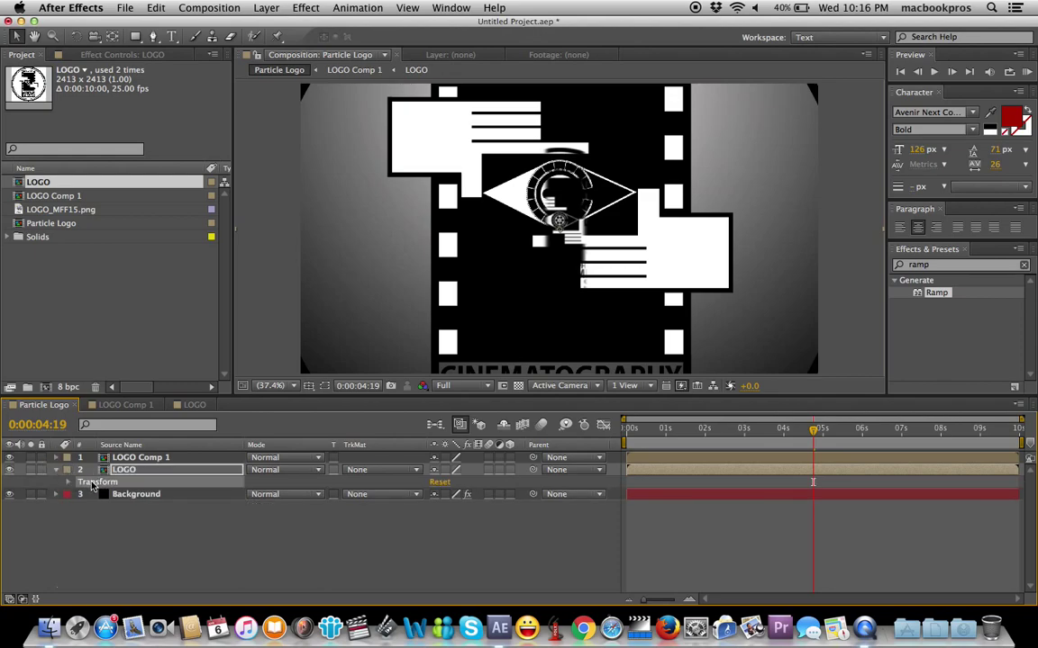
pyautogui.press('s')
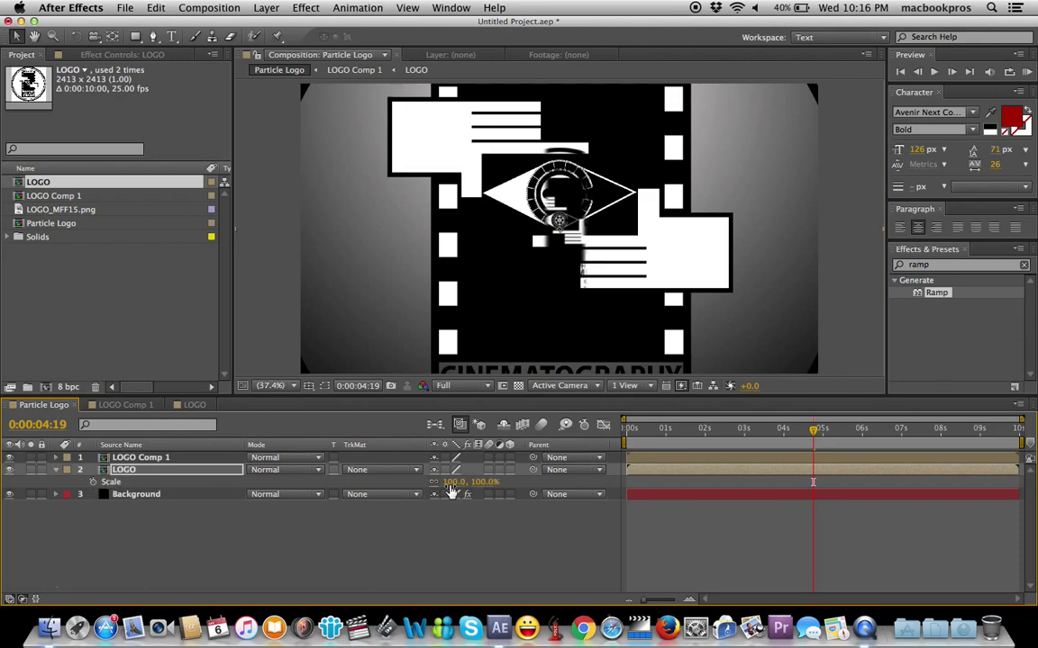
pyautogui.click(453, 483)
pyautogui.write('25')
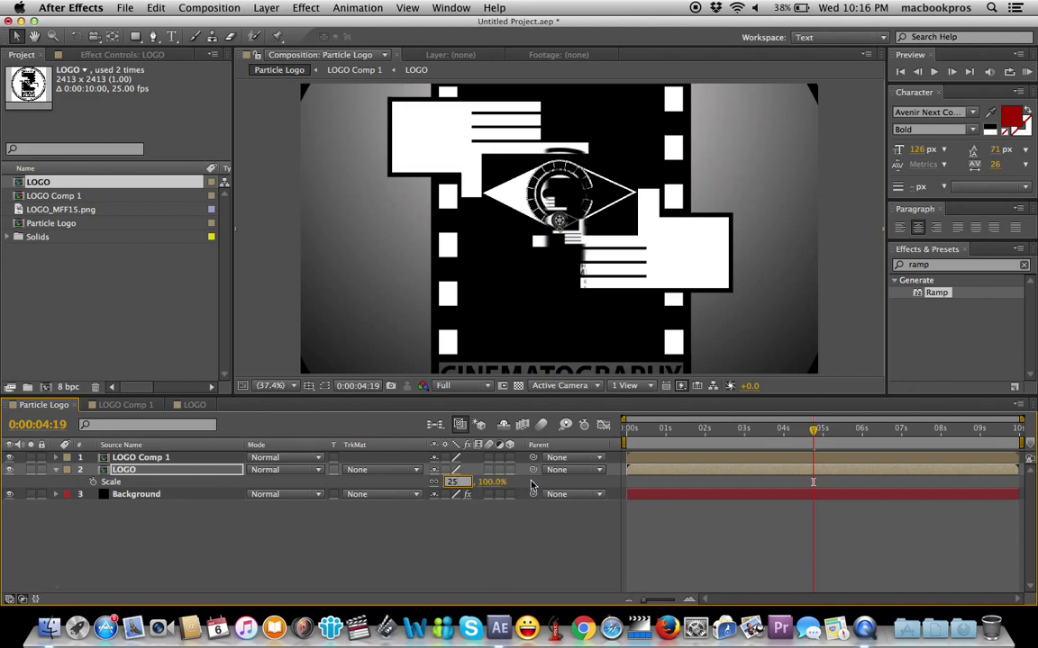
pyautogui.click(531, 487)
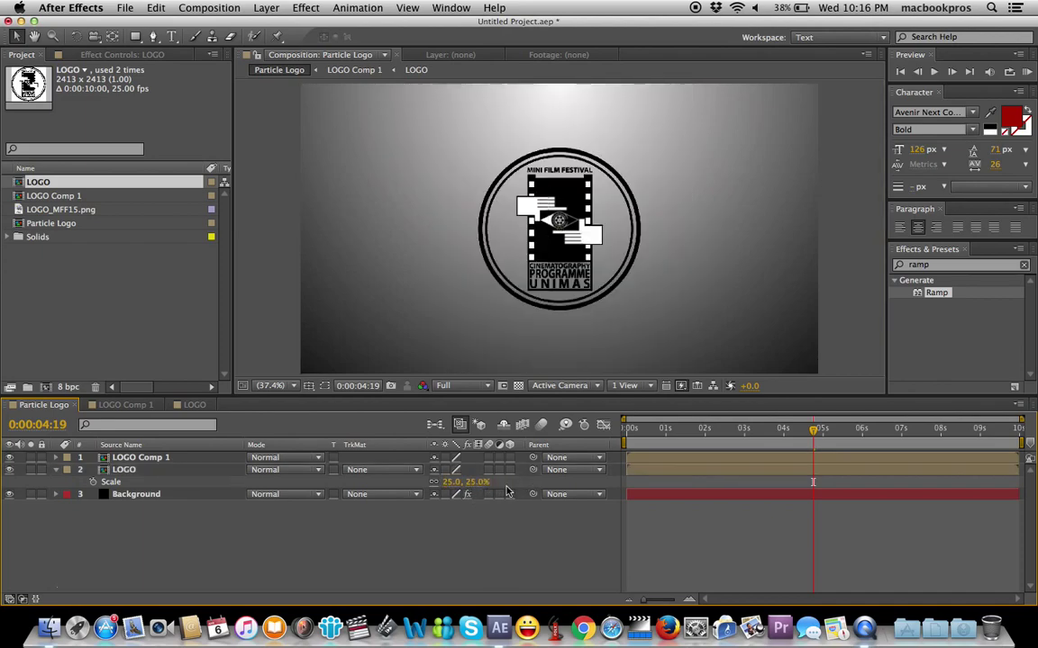
# Check LOGO Comp 1's Scale, collapse both layers and reselect the LOGO layer.
pyautogui.click(56, 458)
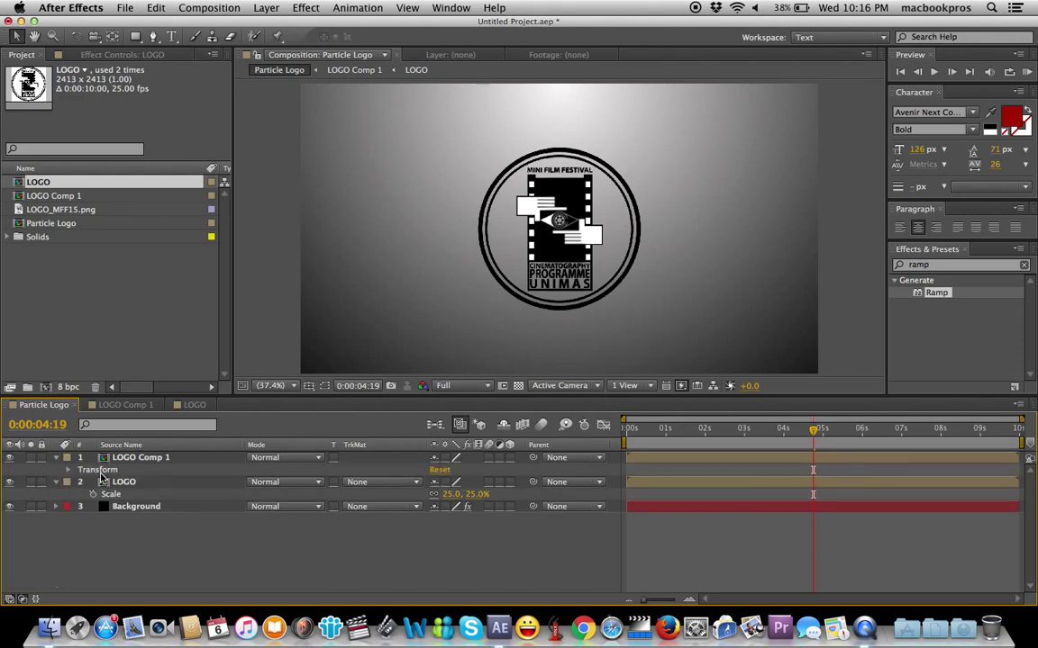
pyautogui.click(99, 460)
pyautogui.press('s')
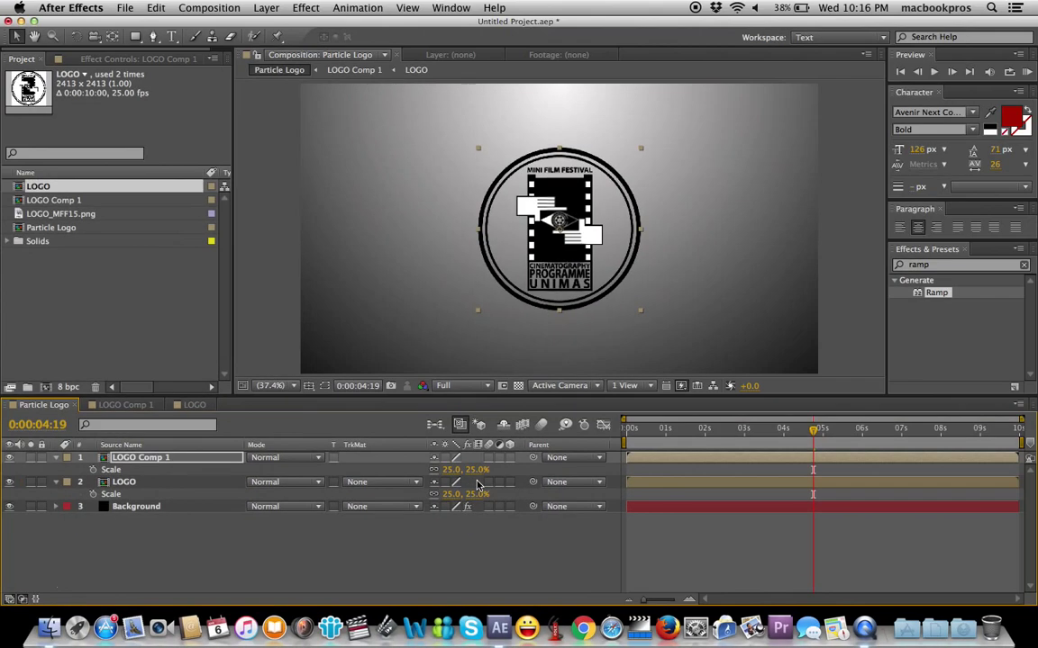
pyautogui.click(56, 458)
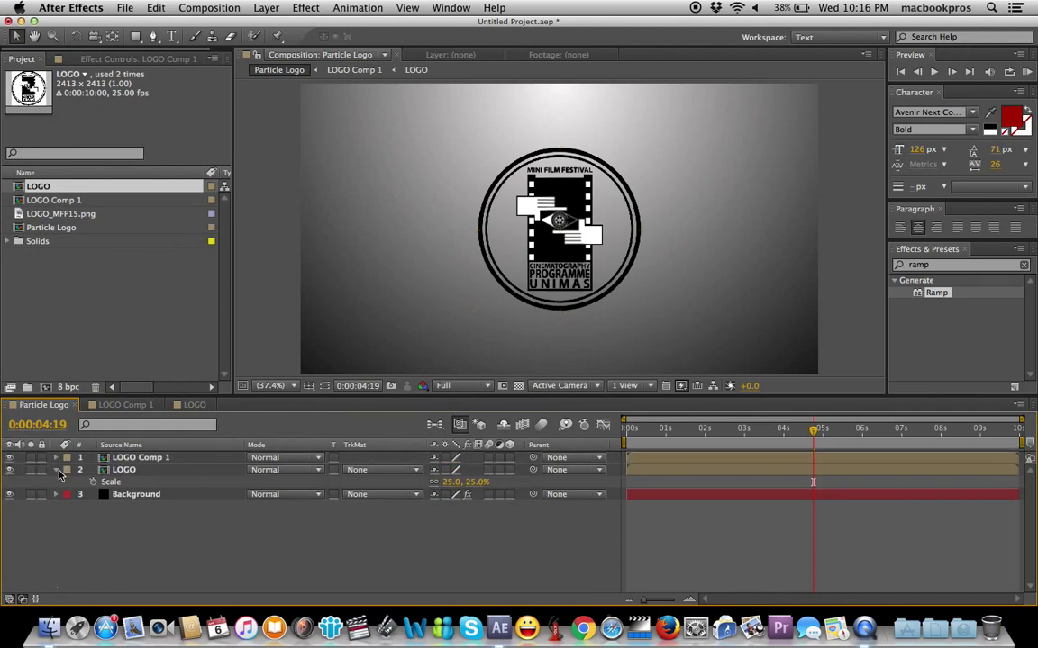
pyautogui.click(56, 470)
pyautogui.click(127, 473)
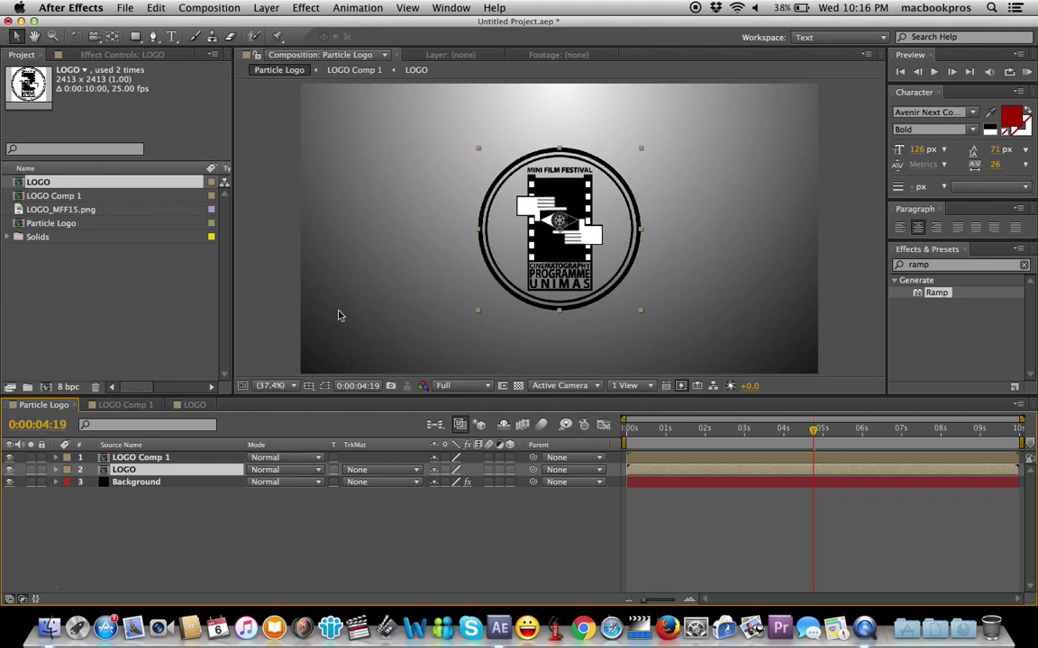
pyautogui.click(310, 7)
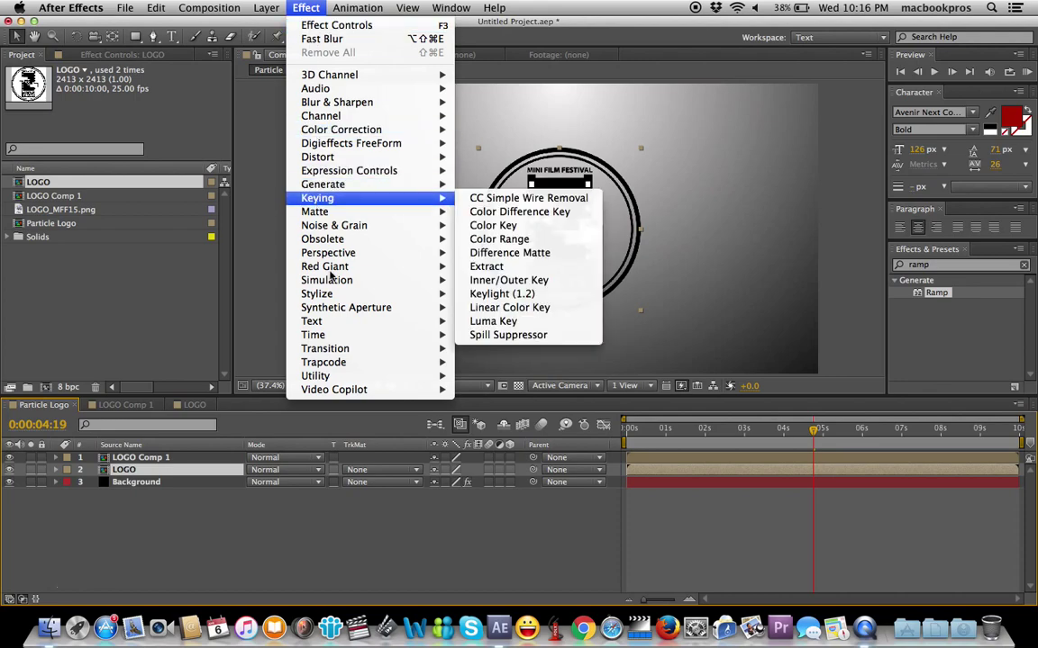
# Apply Transition > Linear Wipe to LOGO and set its Wipe Angle to -90°.
pyautogui.moveTo(346, 383)
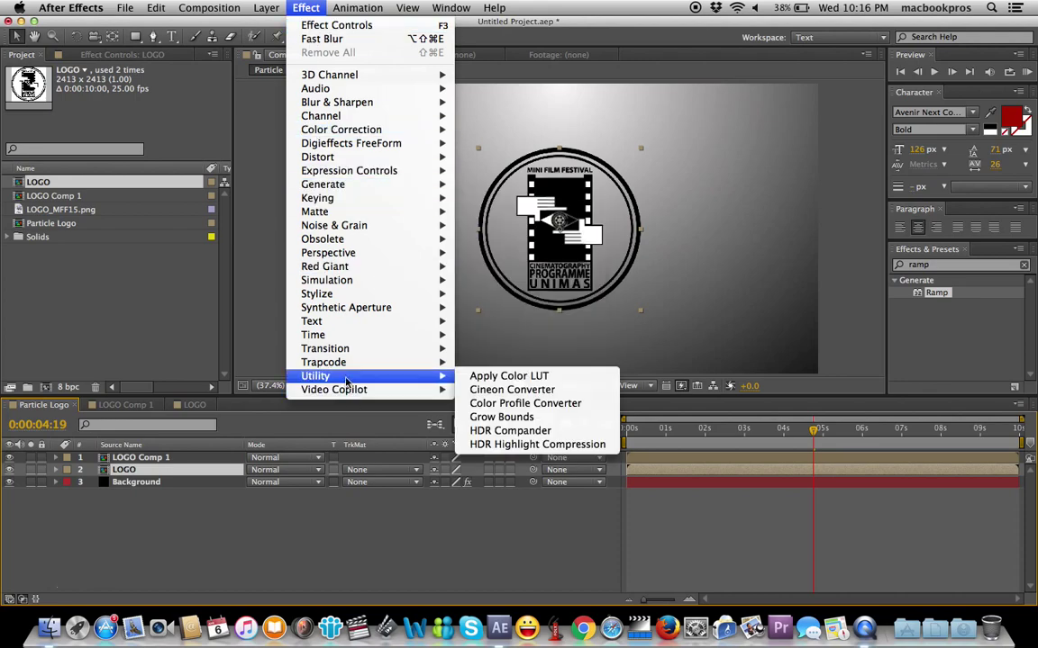
pyautogui.moveTo(343, 352)
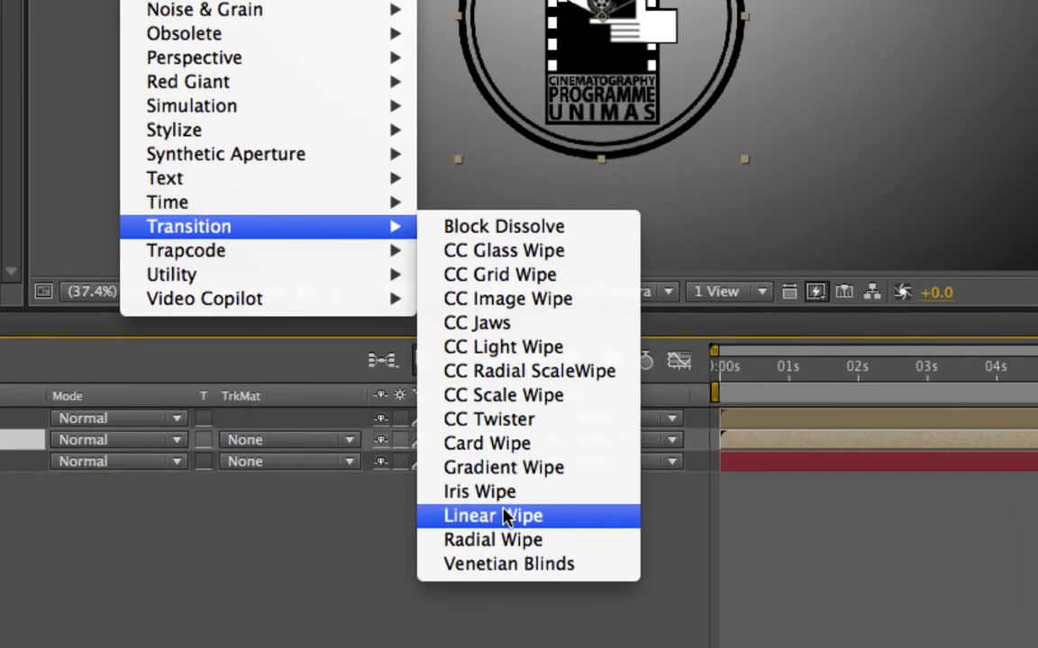
pyautogui.click(521, 523)
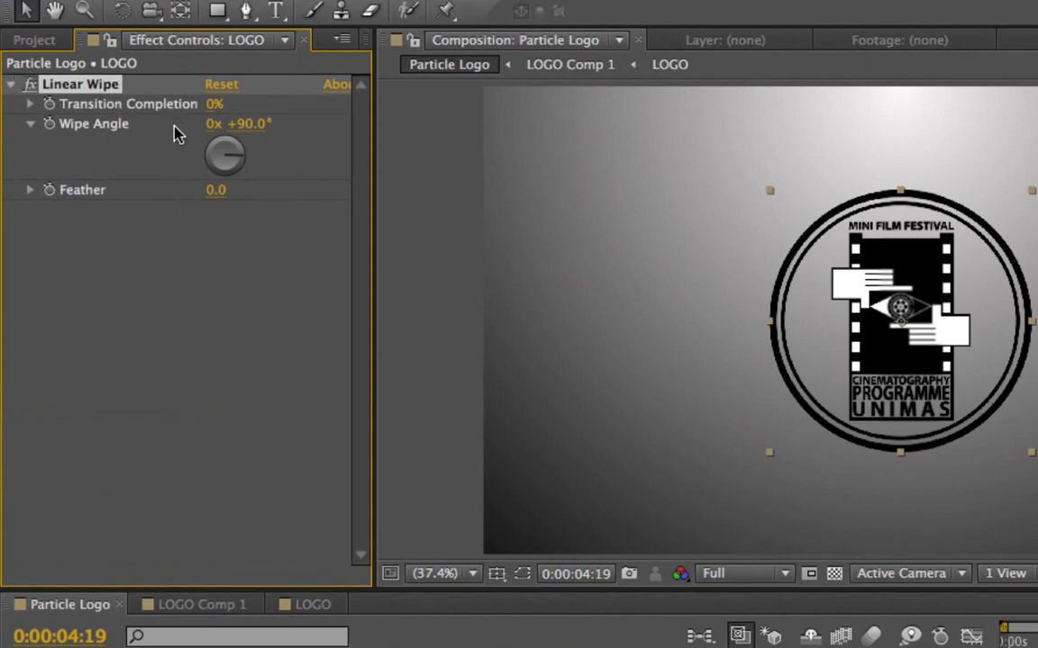
pyautogui.click(260, 126)
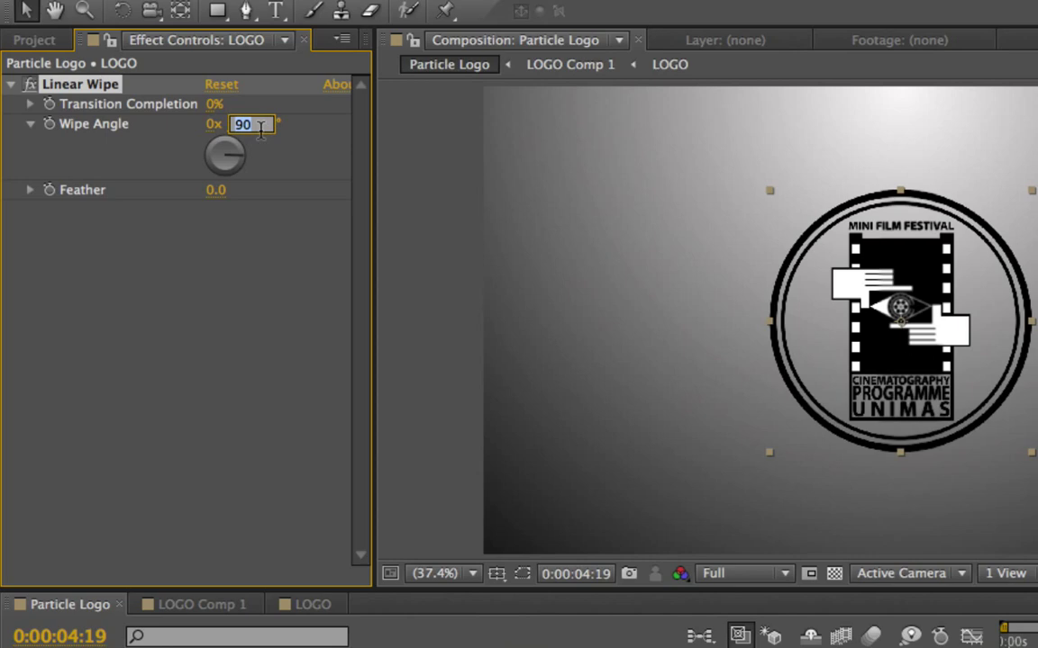
pyautogui.write('-90')
pyautogui.click(290, 160)
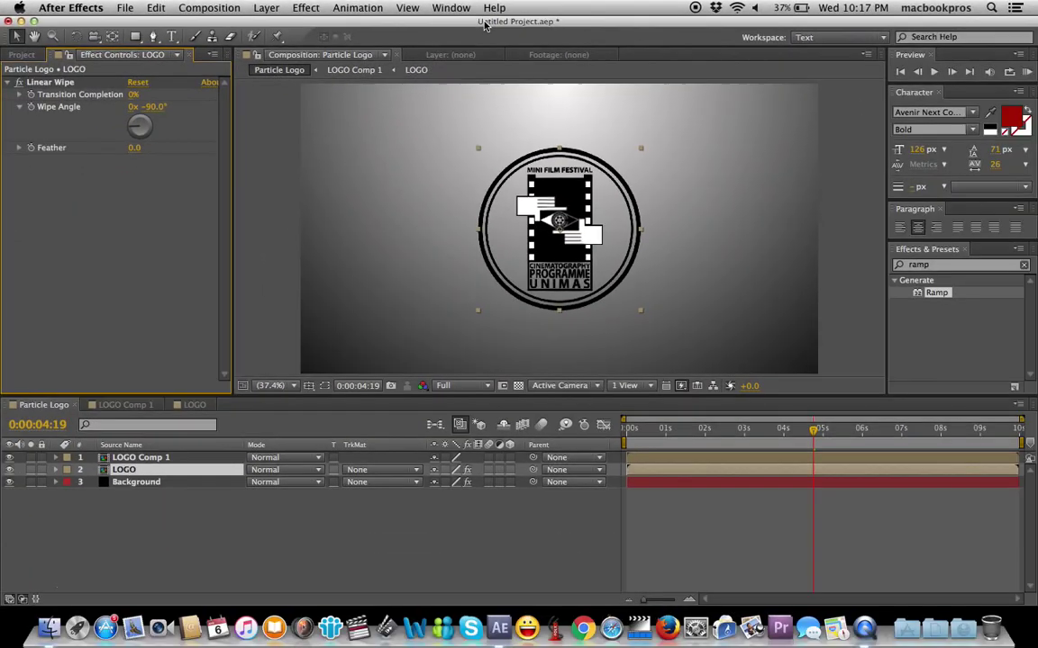
# Drag the LOGO layer above LOGO Comp 1, checking the comp at 8 seconds.
pyautogui.moveTo(815, 433)
pyautogui.mouseDown()
pyautogui.moveTo(983, 439)
pyautogui.moveTo(737, 450)
pyautogui.moveTo(942, 450)
pyautogui.mouseUp()
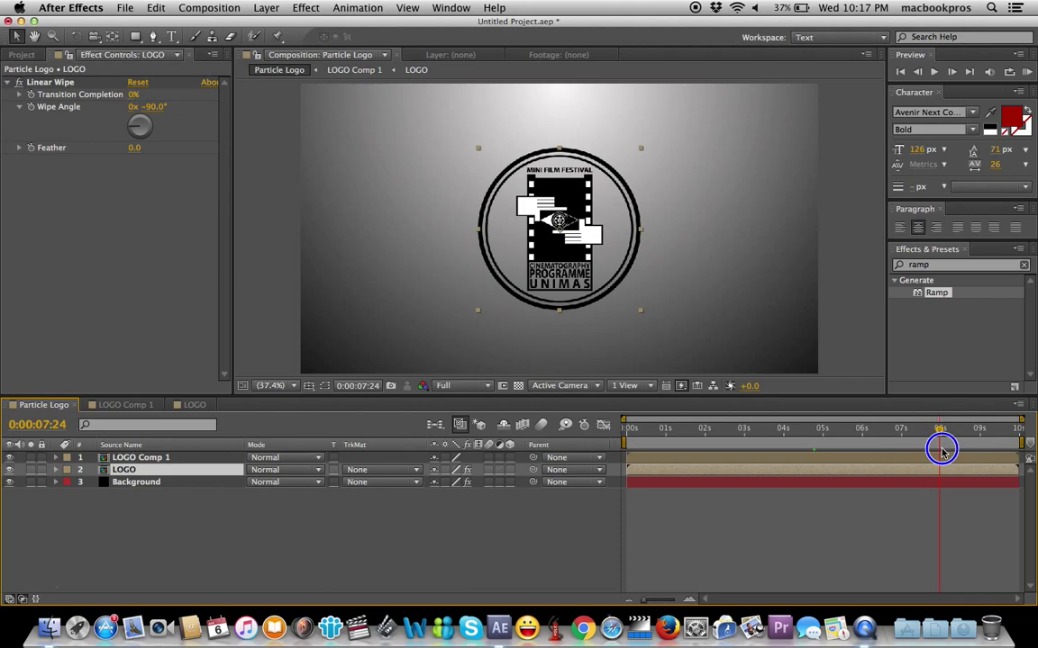
pyautogui.moveTo(943, 451)
pyautogui.mouseDown()
pyautogui.moveTo(963, 449)
pyautogui.moveTo(945, 451)
pyautogui.mouseUp()
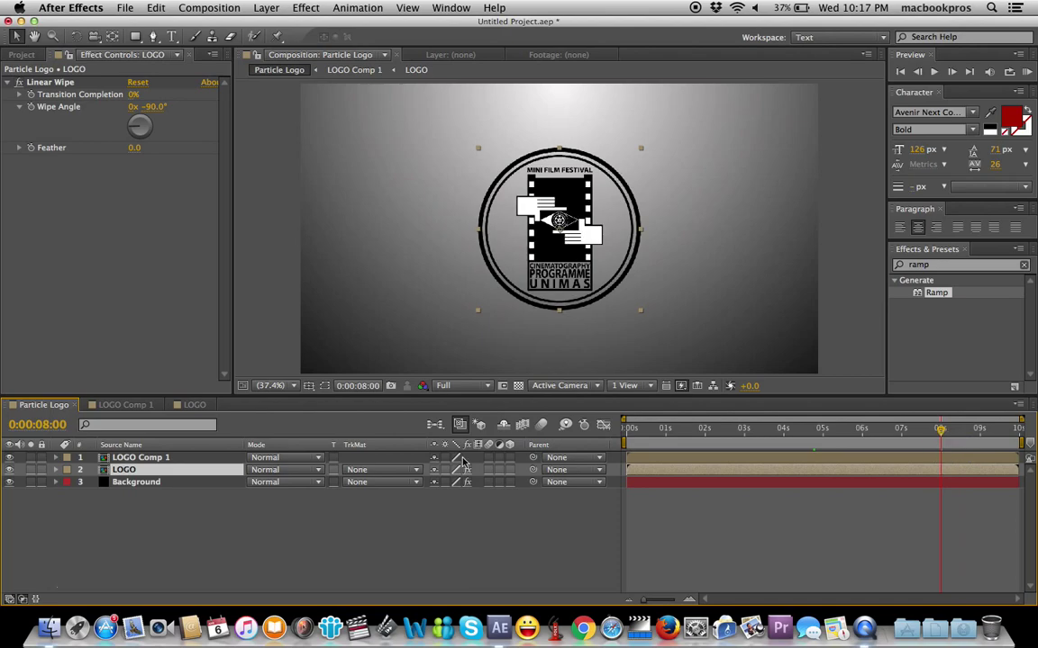
pyautogui.moveTo(129, 473); pyautogui.dragTo(131, 458)
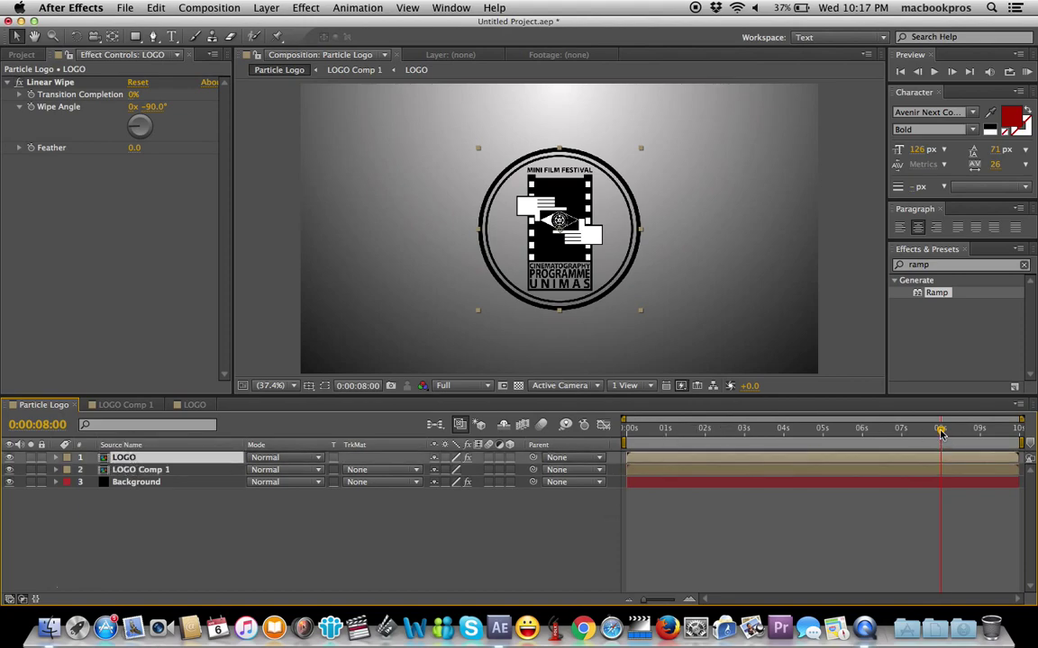
pyautogui.moveTo(940, 431)
pyautogui.mouseDown()
pyautogui.moveTo(770, 418)
pyautogui.moveTo(831, 421)
pyautogui.moveTo(822, 430)
pyautogui.mouseUp()
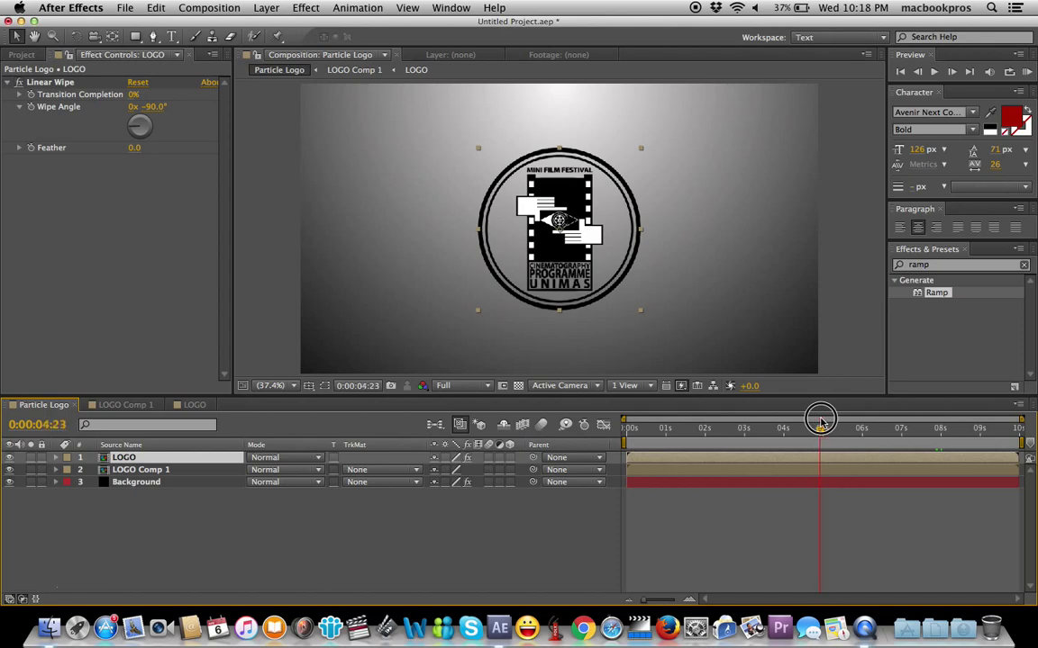
pyautogui.moveTo(820, 431); pyautogui.dragTo(939, 439)
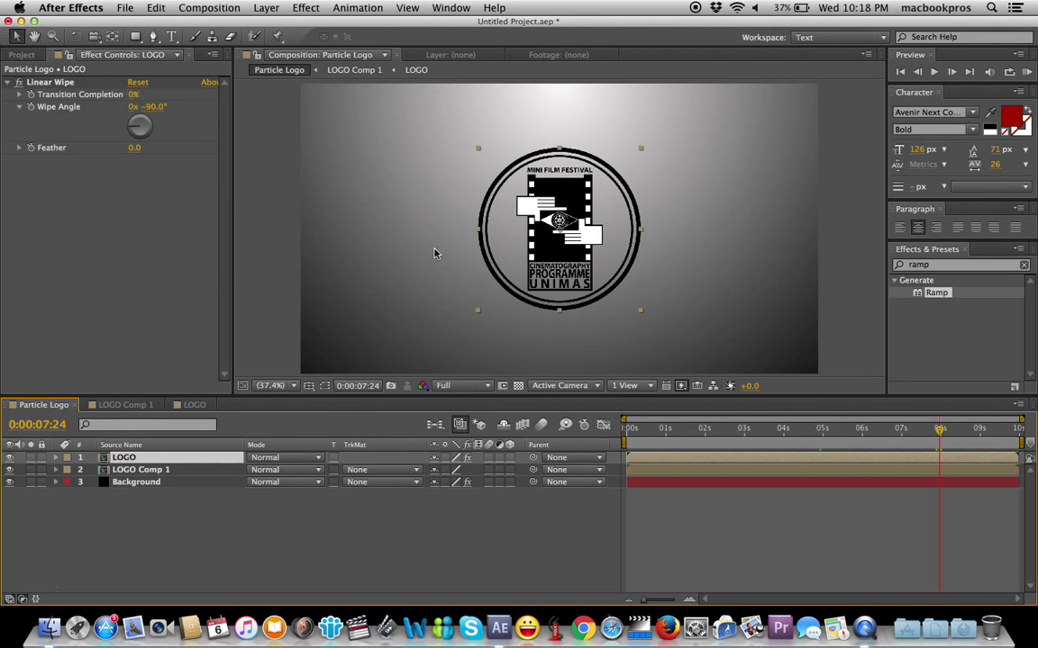
# Try Transition Completion at 100% and 0%, previewing the wipe between 2 and 3 seconds.
pyautogui.click(135, 96)
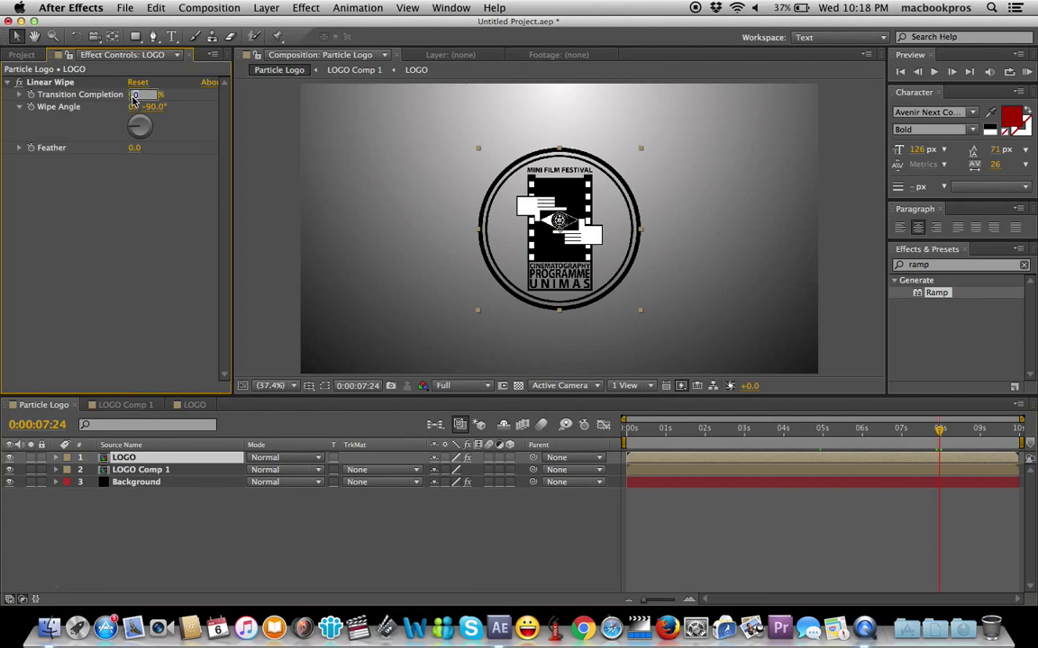
pyautogui.write('100')
pyautogui.press('Return')
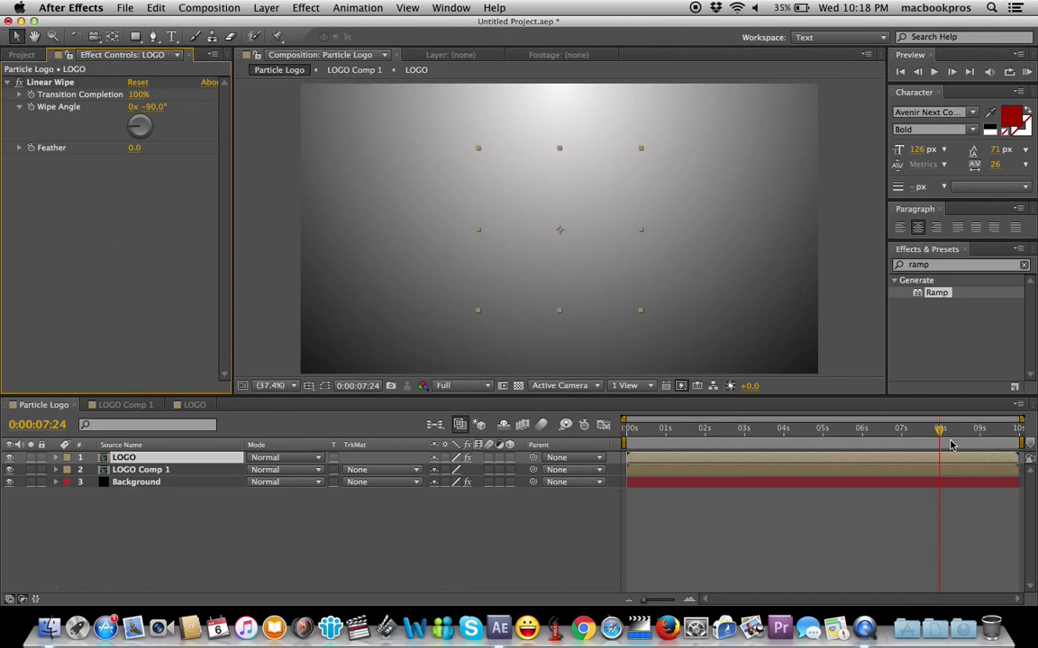
pyautogui.moveTo(939, 435); pyautogui.dragTo(707, 436)
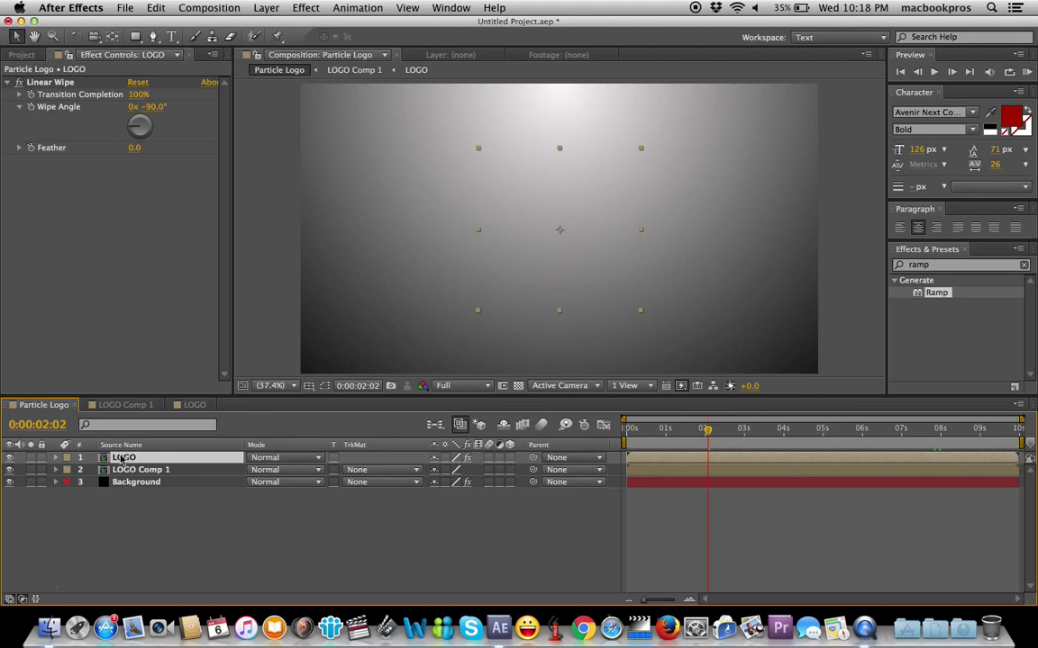
pyautogui.click(141, 95)
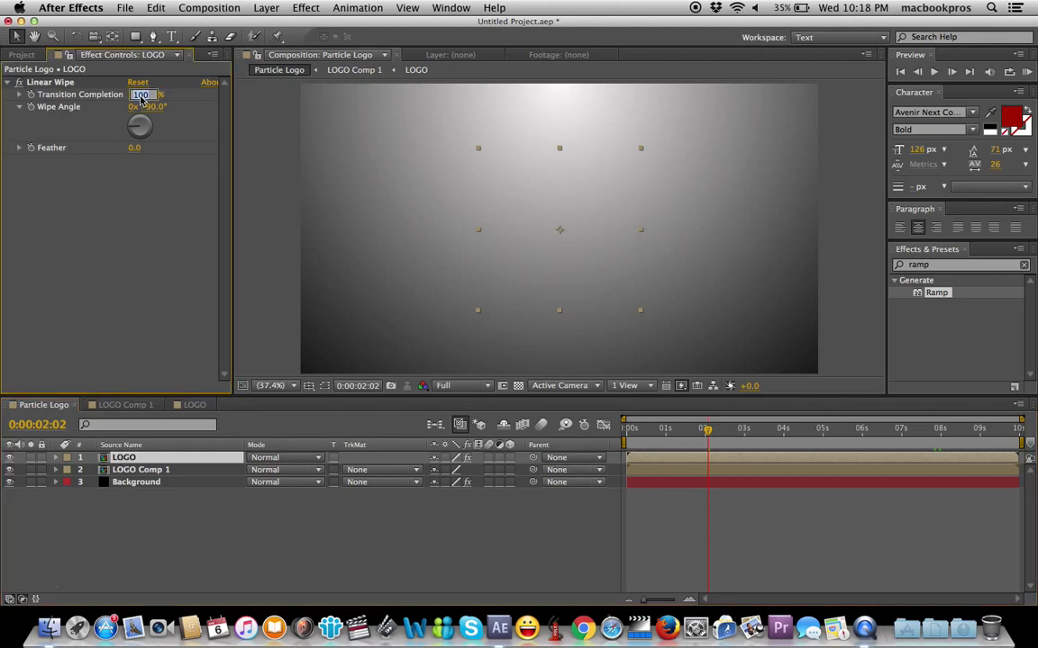
pyautogui.write('0')
pyautogui.press('Return')
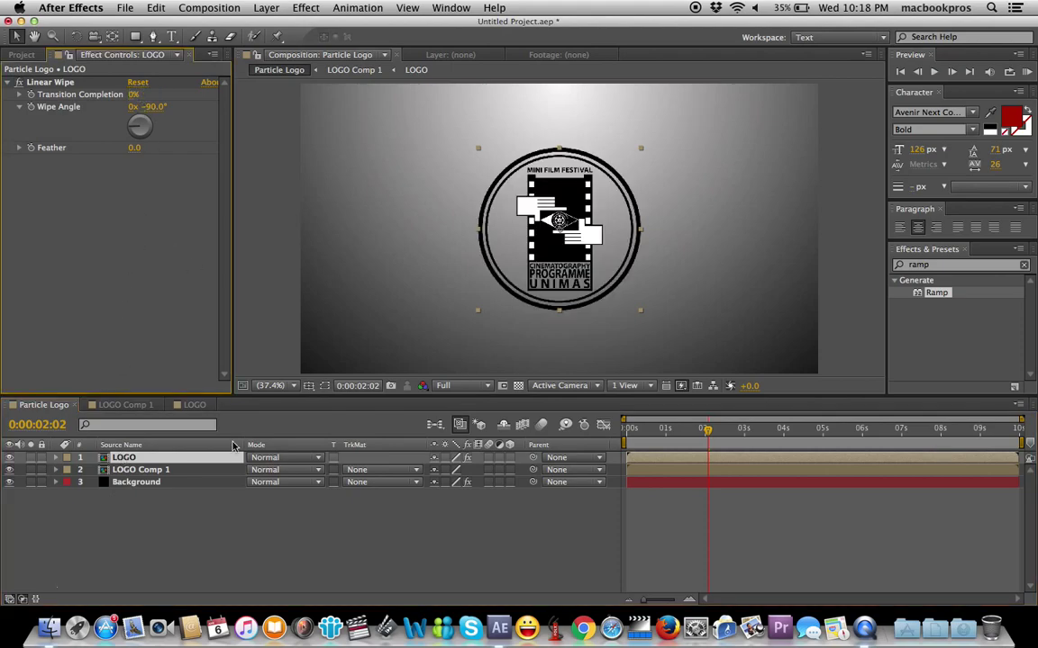
pyautogui.click(705, 432)
pyautogui.moveTo(706, 433)
pyautogui.mouseDown()
pyautogui.moveTo(950, 434)
pyautogui.moveTo(959, 438)
pyautogui.moveTo(704, 455)
pyautogui.moveTo(961, 460)
pyautogui.moveTo(933, 459)
pyautogui.moveTo(945, 458)
pyautogui.mouseUp()
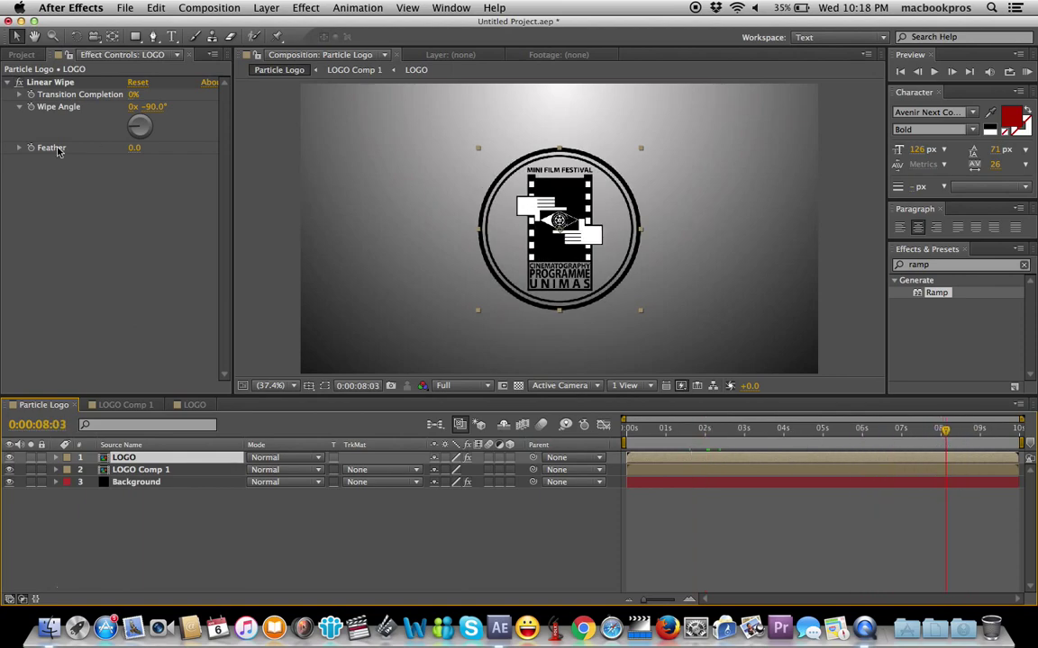
# Move LOGO below LOGO Comp 1, reset the Linear Wipe and set Wipe Angle to -90°.
pyautogui.click(136, 104)
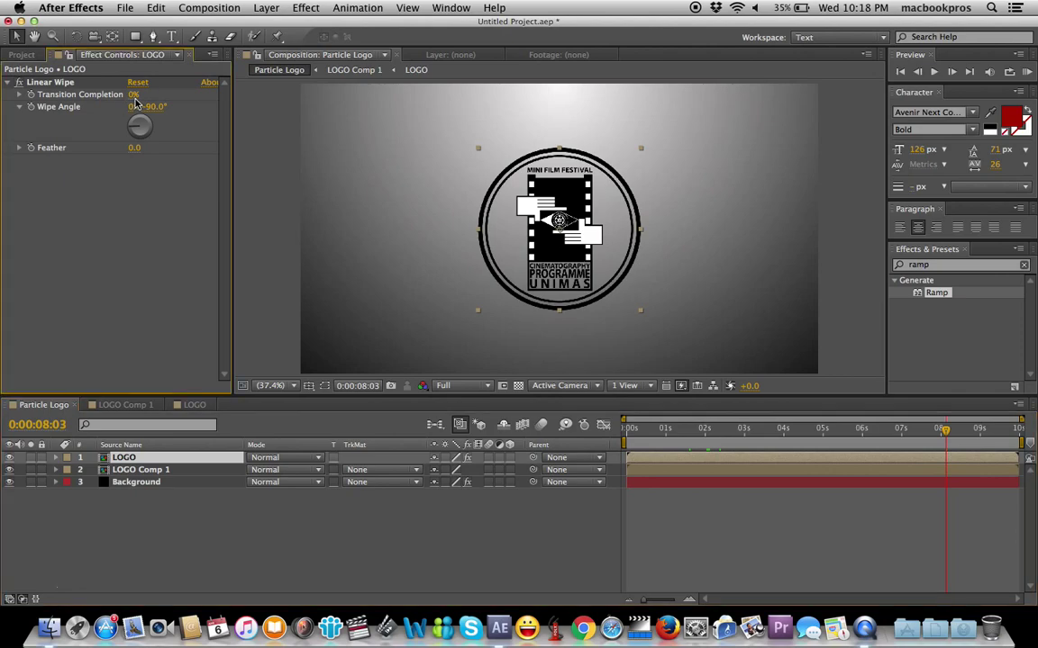
pyautogui.click(137, 490)
pyautogui.press('super+bracketleft')
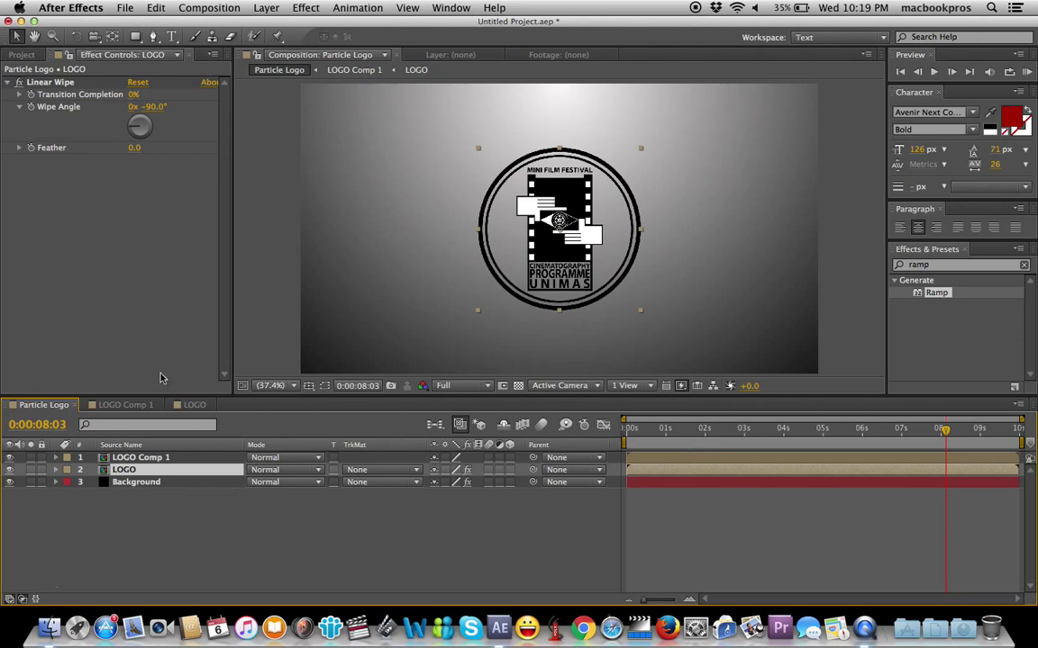
pyautogui.click(137, 82)
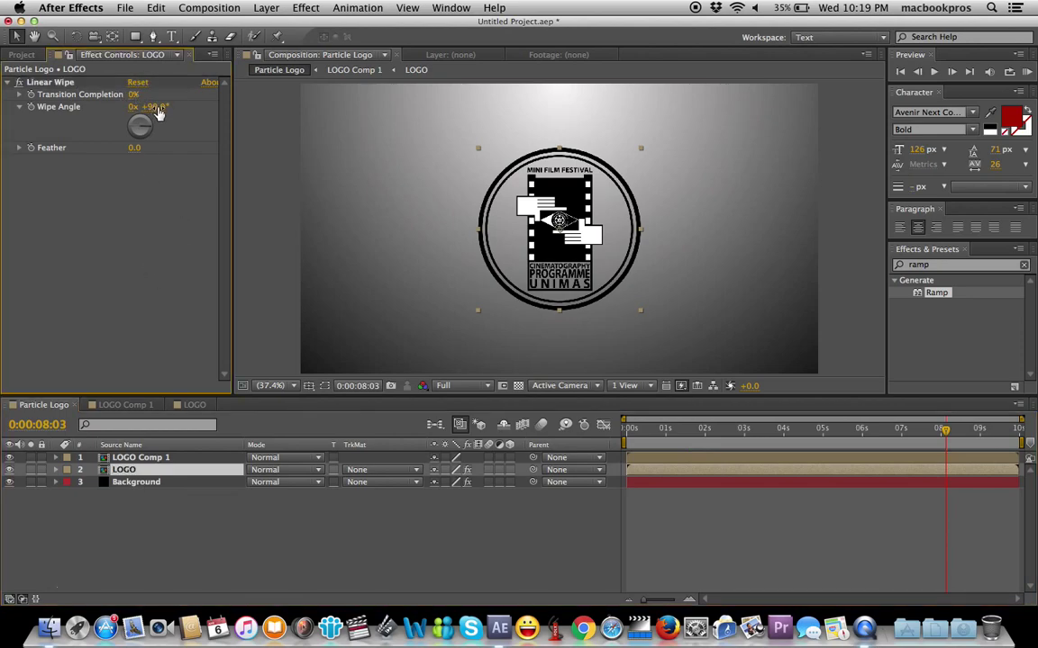
pyautogui.click(155, 107)
pyautogui.write('-90')
pyautogui.press('Return')
# Keyframe Transition Completion at 100% at 8:03 and 0% at 0:00:02:05.
pyautogui.click(134, 95)
pyautogui.write('100')
pyautogui.click(48, 203)
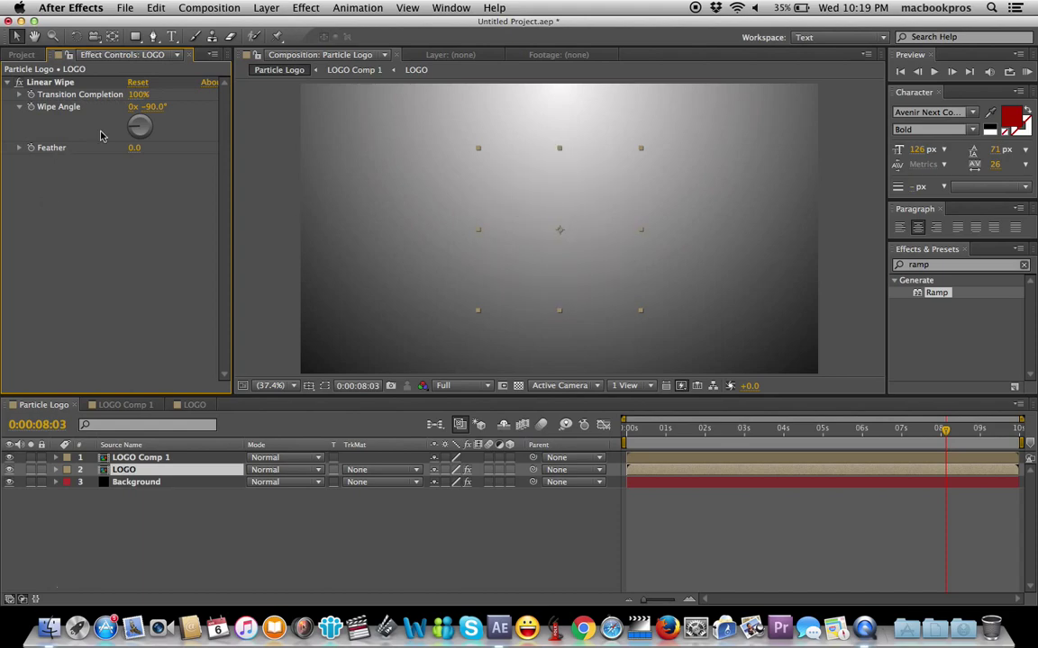
pyautogui.click(32, 93)
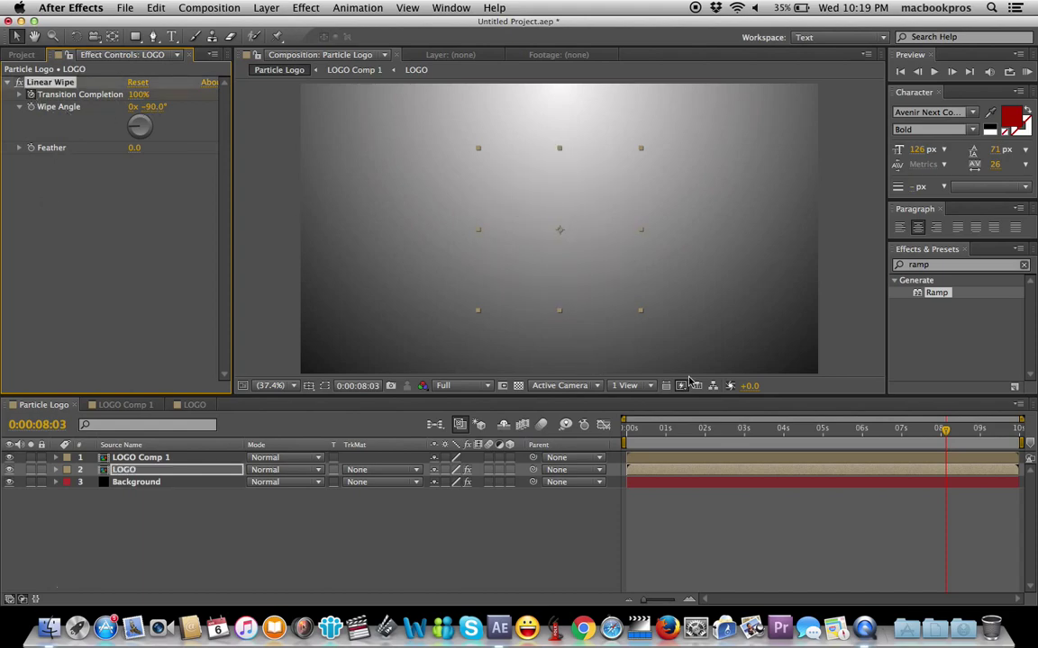
pyautogui.click(930, 432)
pyautogui.moveTo(929, 432); pyautogui.dragTo(713, 432)
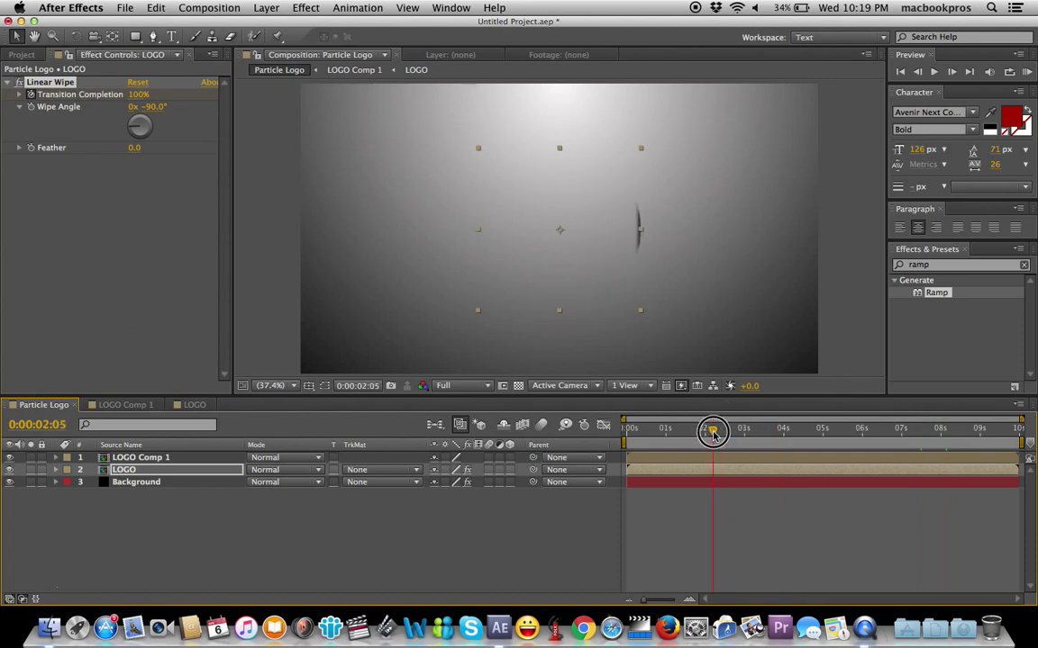
pyautogui.click(138, 95)
pyautogui.write('0')
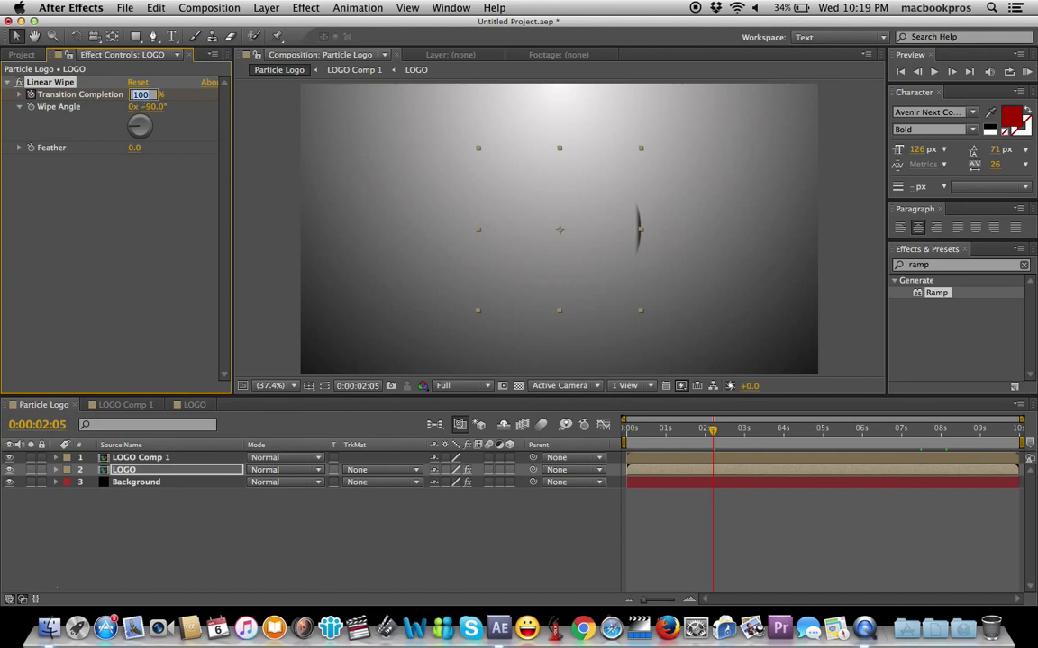
pyautogui.click(138, 213)
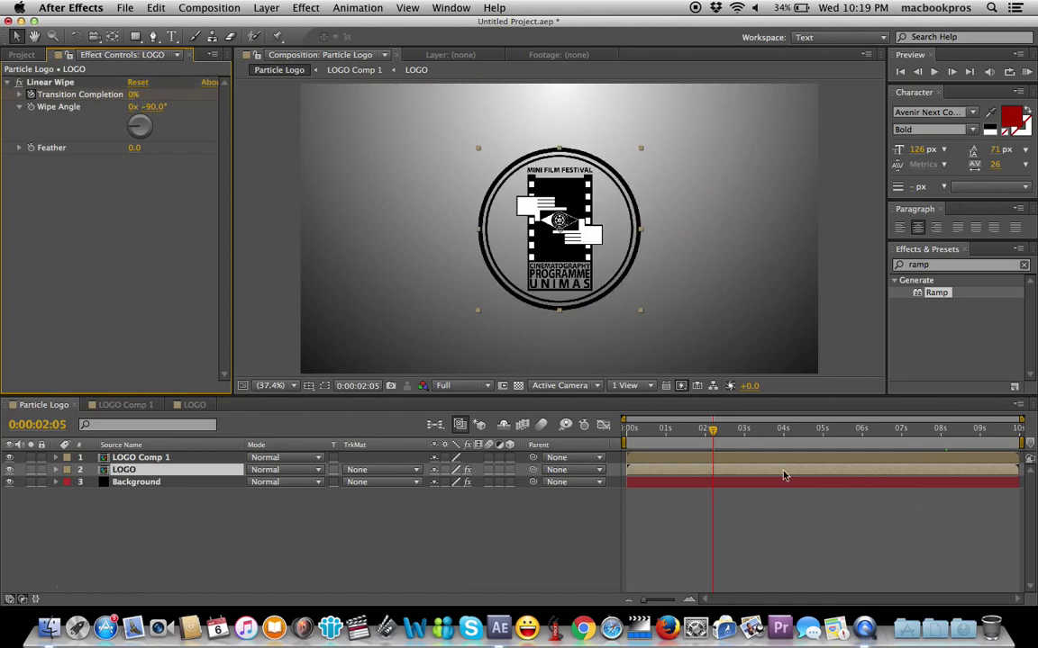
# Scrub the timeline to preview the logo wiping away from around 0:00:03:19.
pyautogui.moveTo(714, 433); pyautogui.dragTo(952, 459)
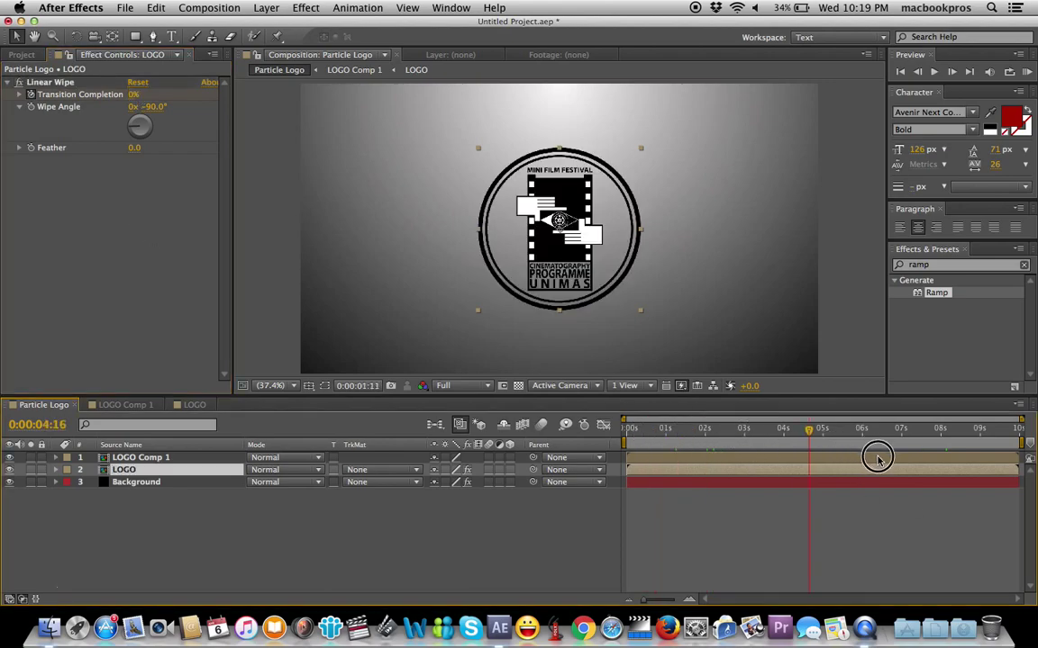
pyautogui.moveTo(953, 460)
pyautogui.mouseDown()
pyautogui.moveTo(691, 443)
pyautogui.moveTo(685, 472)
pyautogui.mouseUp()
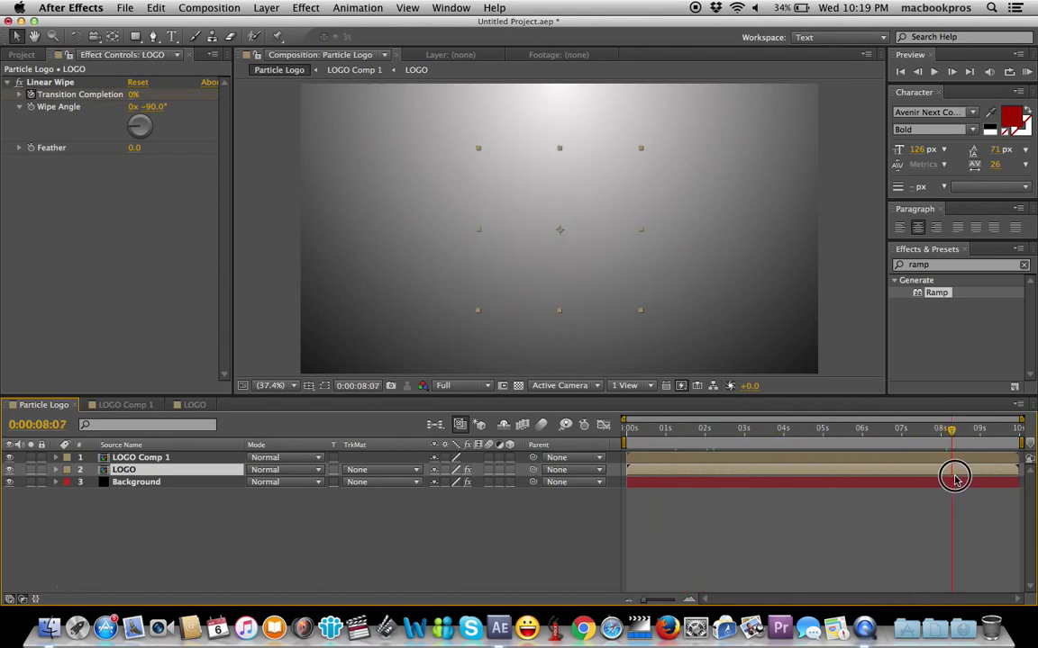
pyautogui.moveTo(685, 472); pyautogui.dragTo(778, 460)
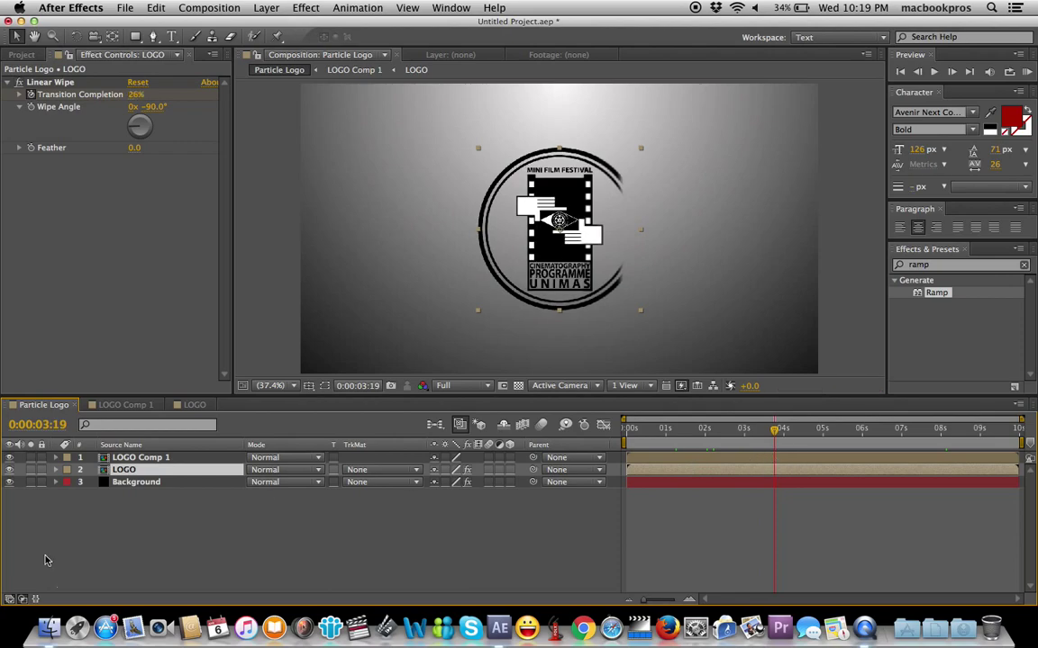
pyautogui.click(99, 555)
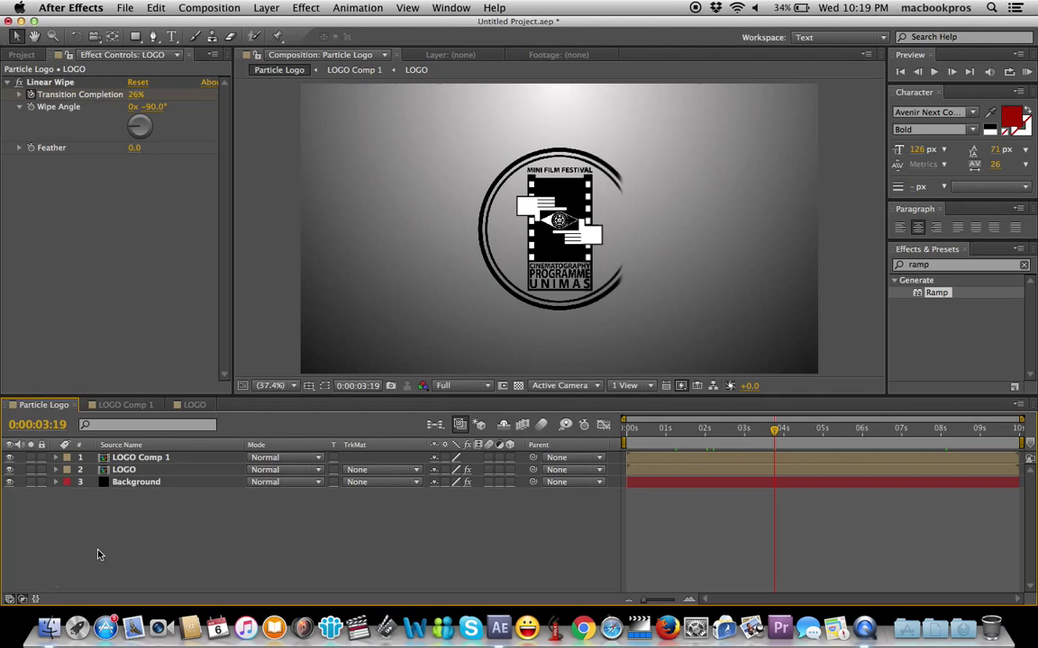
pyautogui.click(133, 149)
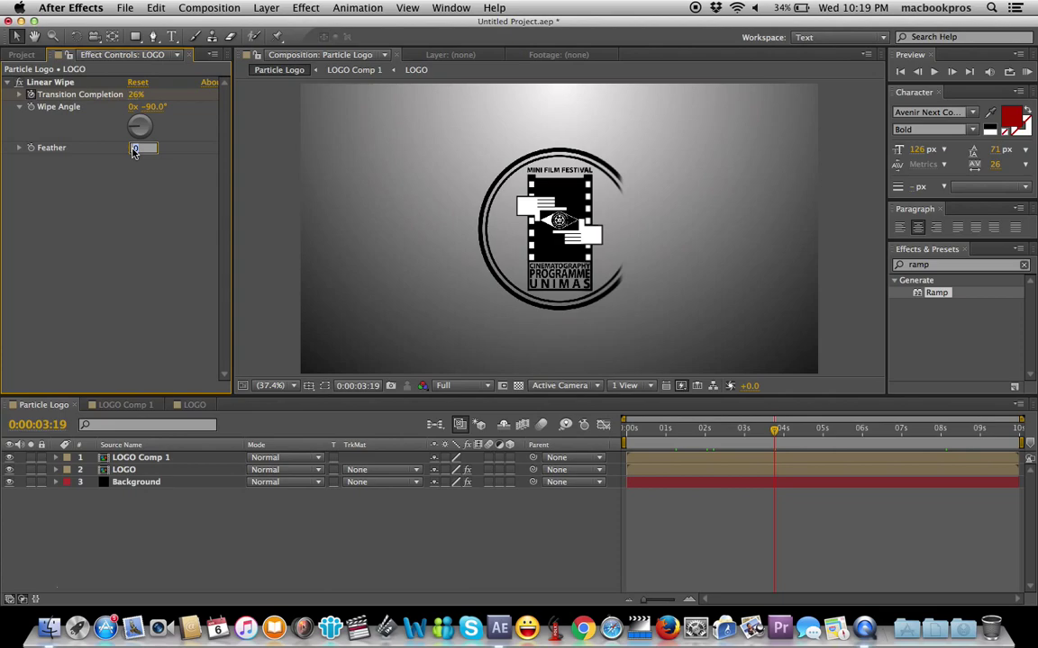
# Set the Linear Wipe Feather to 65 and scrub to preview the softened wipe.
pyautogui.write('65')
pyautogui.press('Return')
pyautogui.moveTo(774, 432)
pyautogui.mouseDown()
pyautogui.moveTo(717, 436)
pyautogui.moveTo(796, 439)
pyautogui.mouseUp()
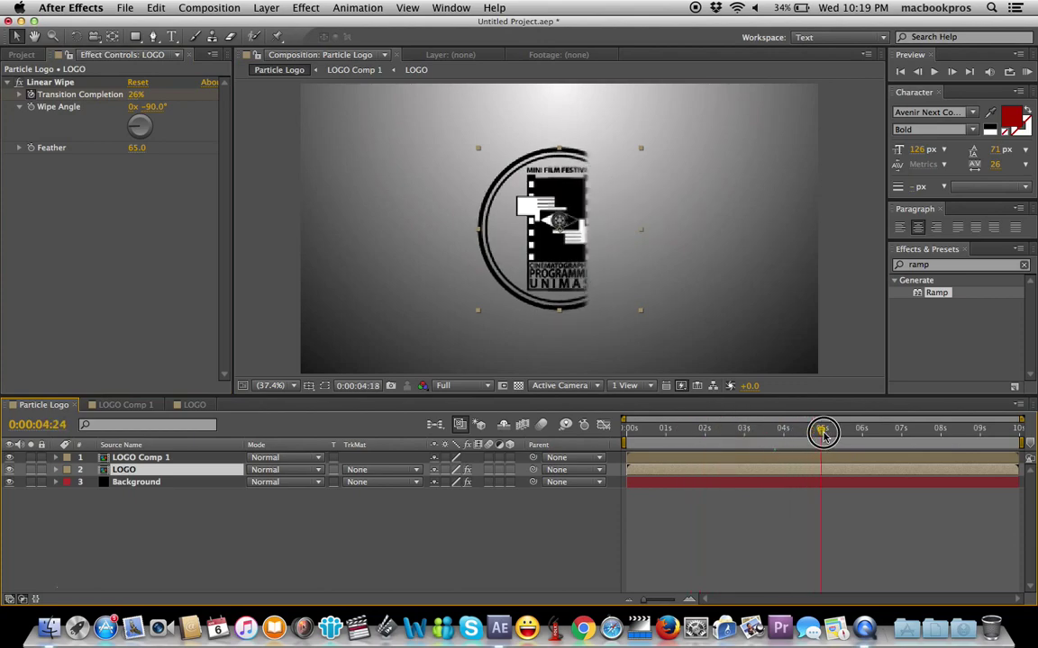
pyautogui.moveTo(797, 439)
pyautogui.mouseDown()
pyautogui.moveTo(955, 434)
pyautogui.moveTo(721, 435)
pyautogui.mouseUp()
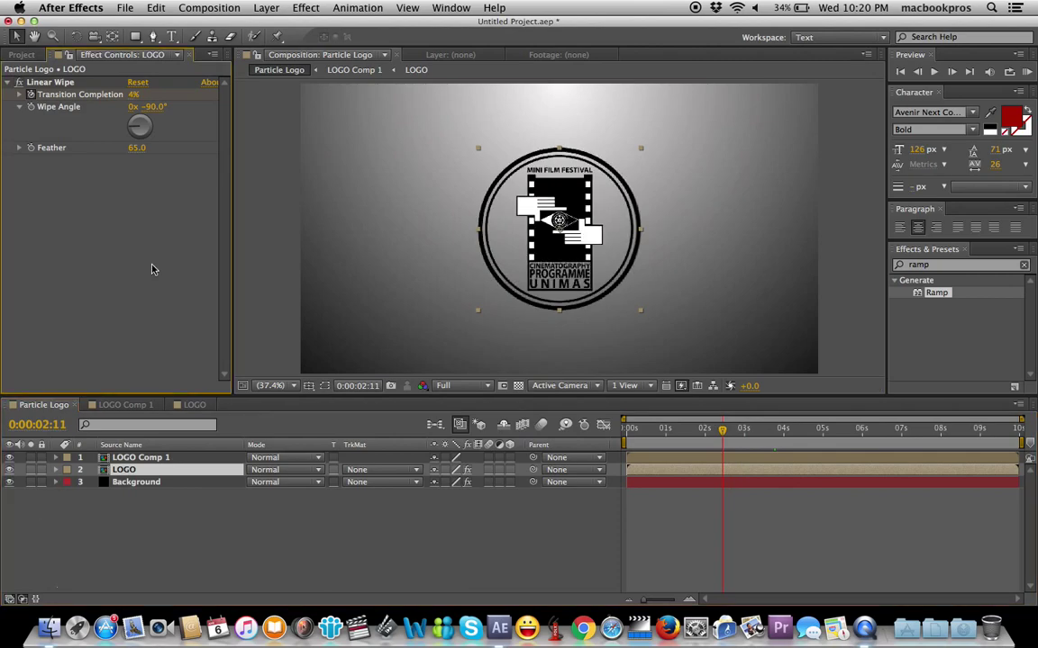
pyautogui.click(21, 55)
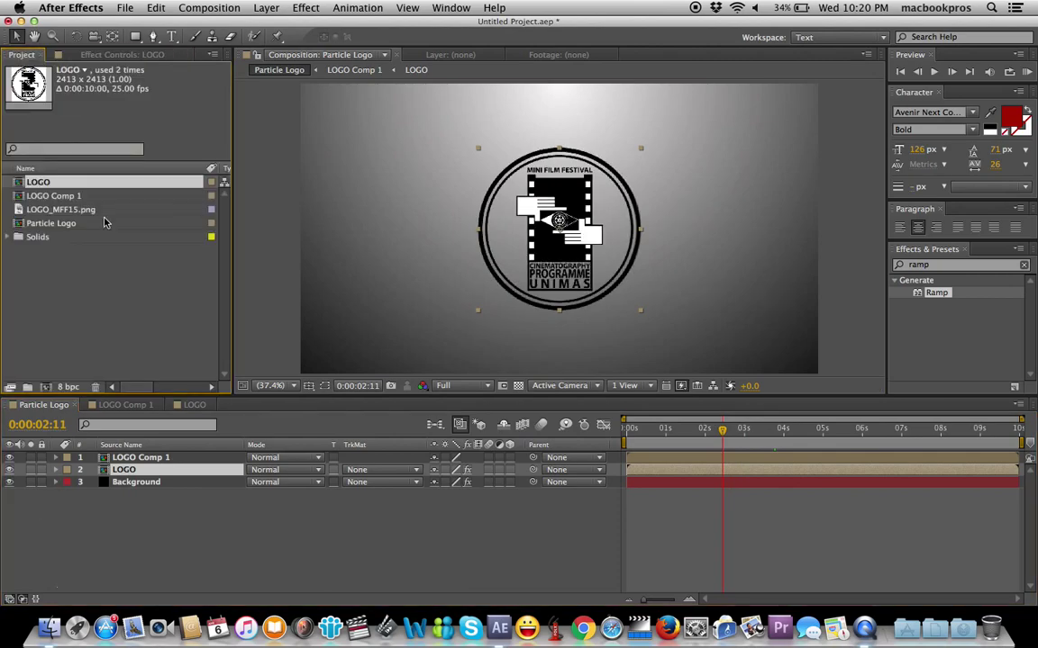
# Create a black 1920×1080 solid named 'Particle' via the timeline's New > Solid menu.
pyautogui.click(70, 300)
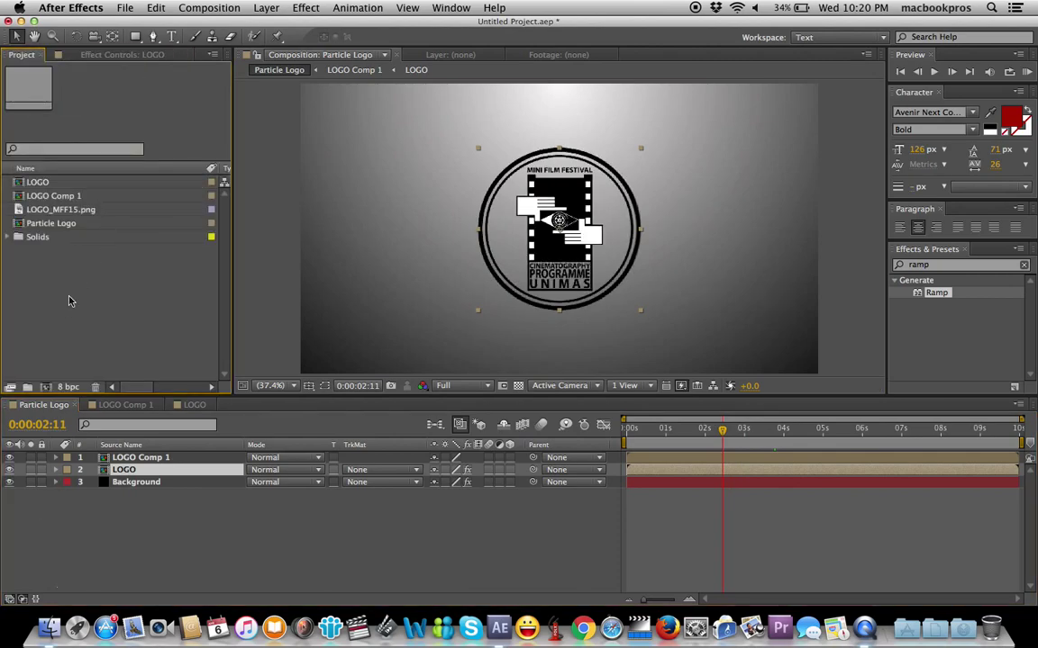
pyautogui.click(146, 543)
pyautogui.rightClick(148, 545)
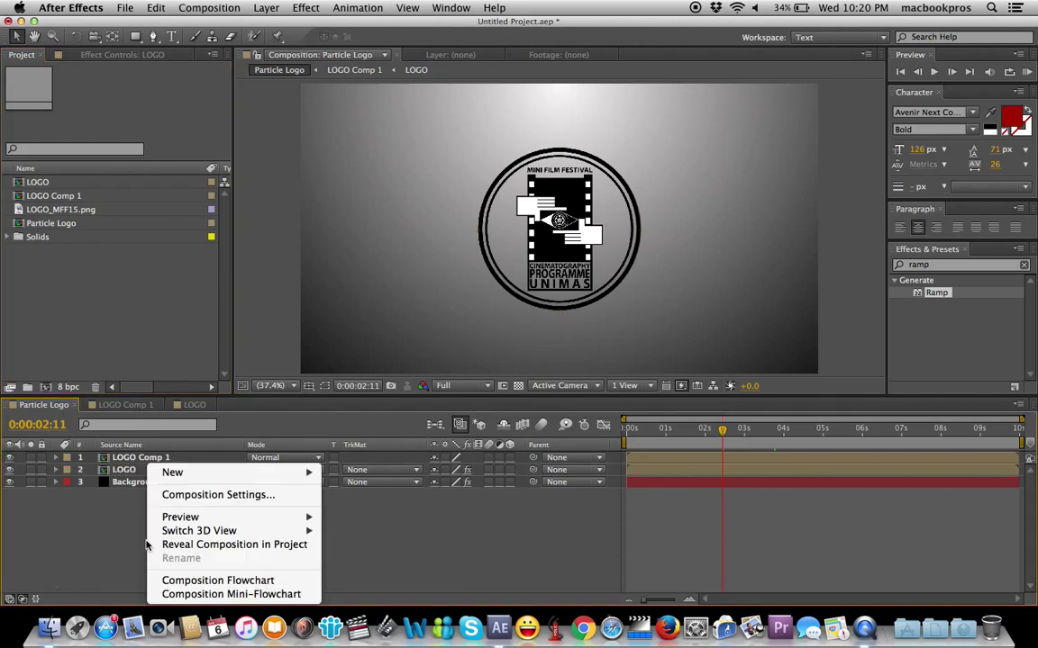
pyautogui.moveTo(193, 478)
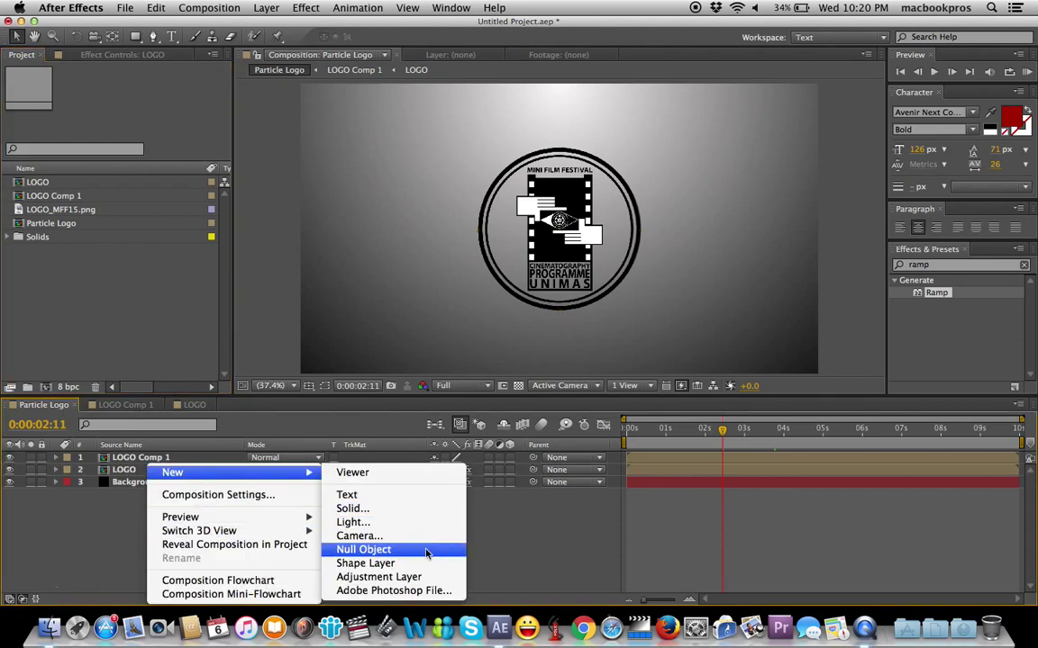
pyautogui.click(399, 509)
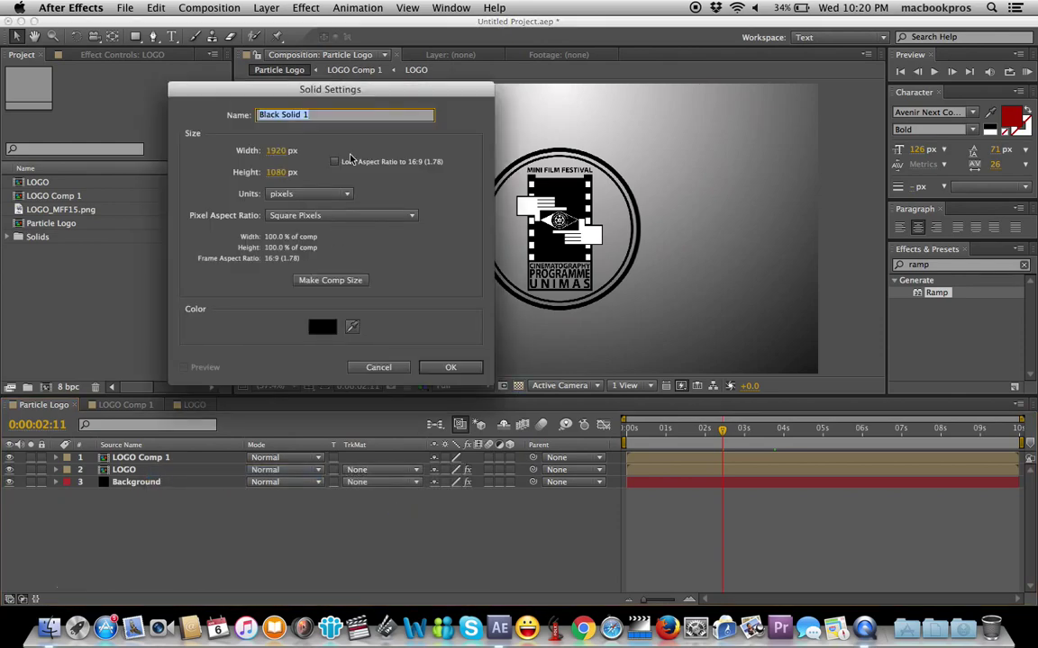
pyautogui.write('Particle')
pyautogui.click(452, 368)
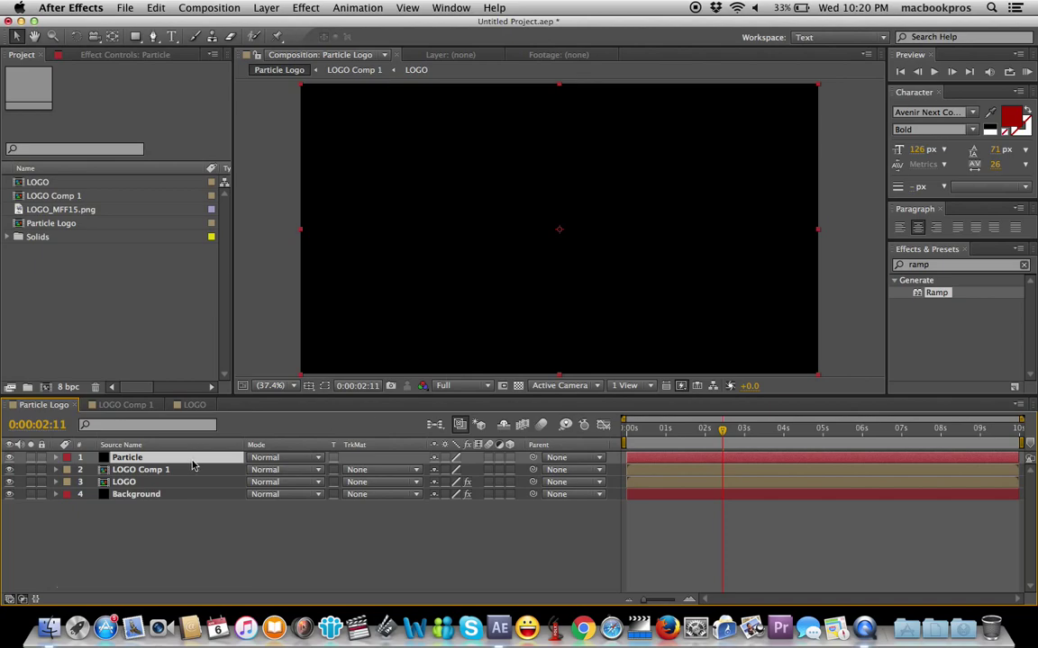
# Apply Trapcode Particular to the Particle solid, preview at 3:19, and make LOGO Comp 1 3D.
pyautogui.click(305, 7)
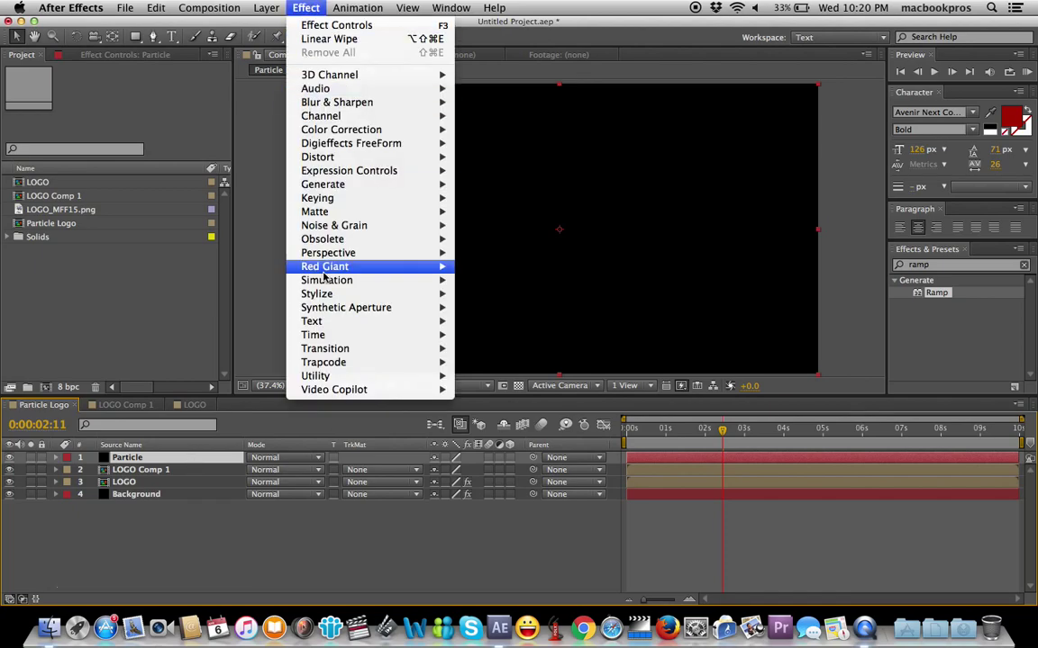
pyautogui.moveTo(352, 354)
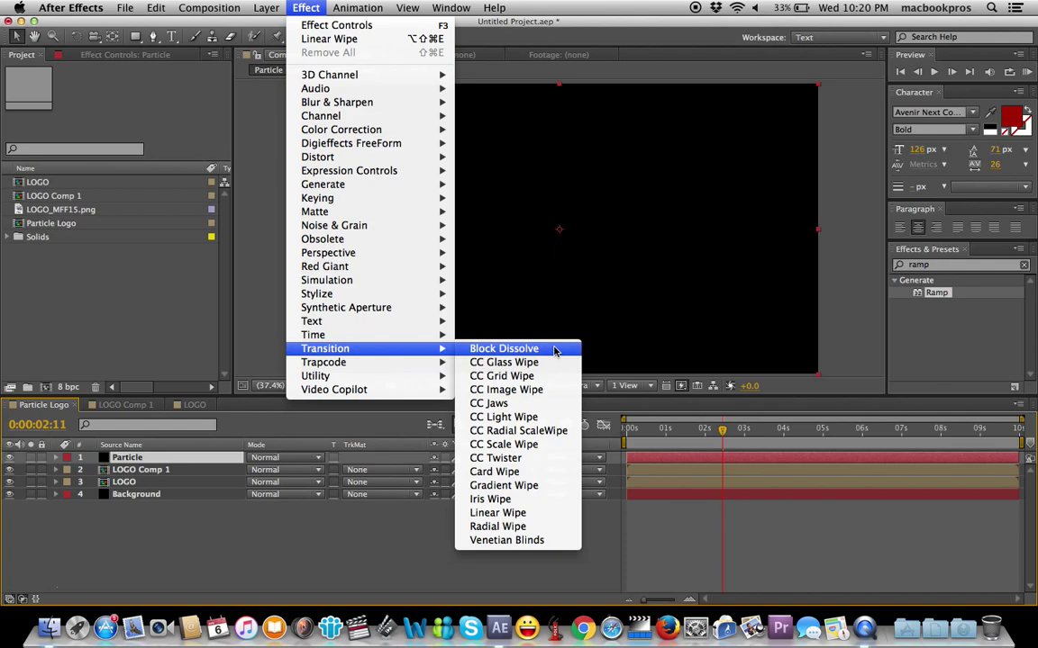
pyautogui.moveTo(429, 363)
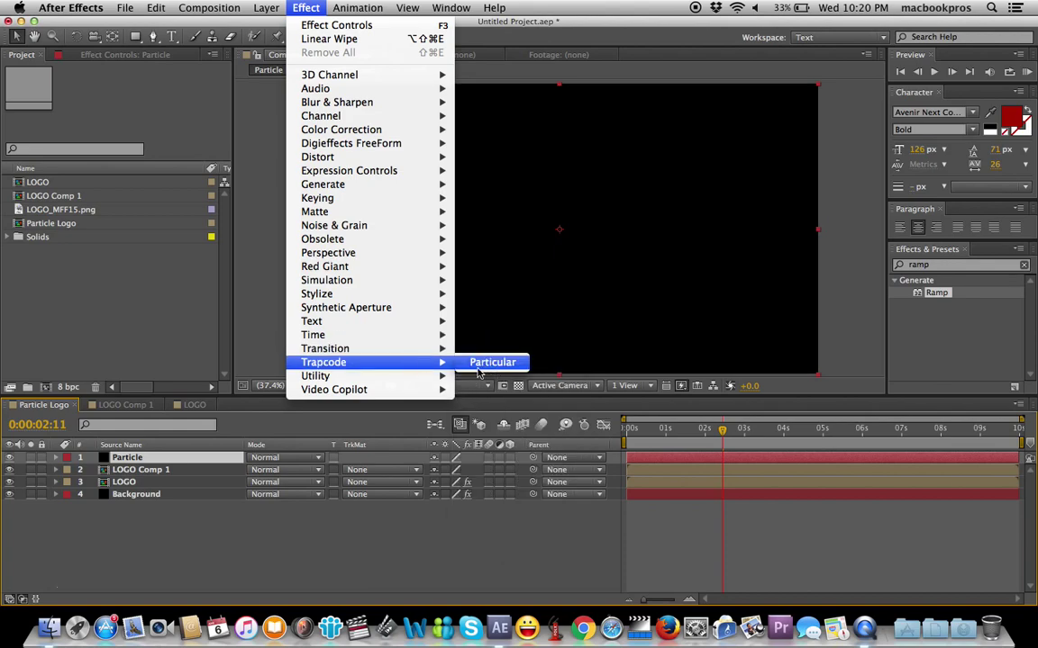
pyautogui.click(478, 366)
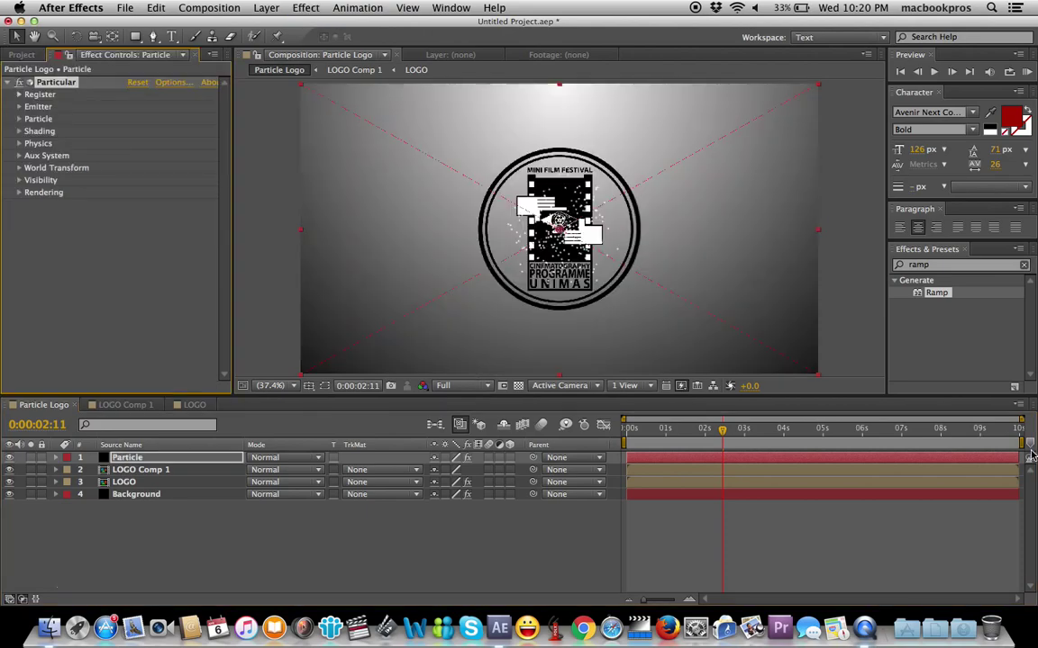
pyautogui.click(724, 432)
pyautogui.moveTo(723, 432); pyautogui.dragTo(776, 432)
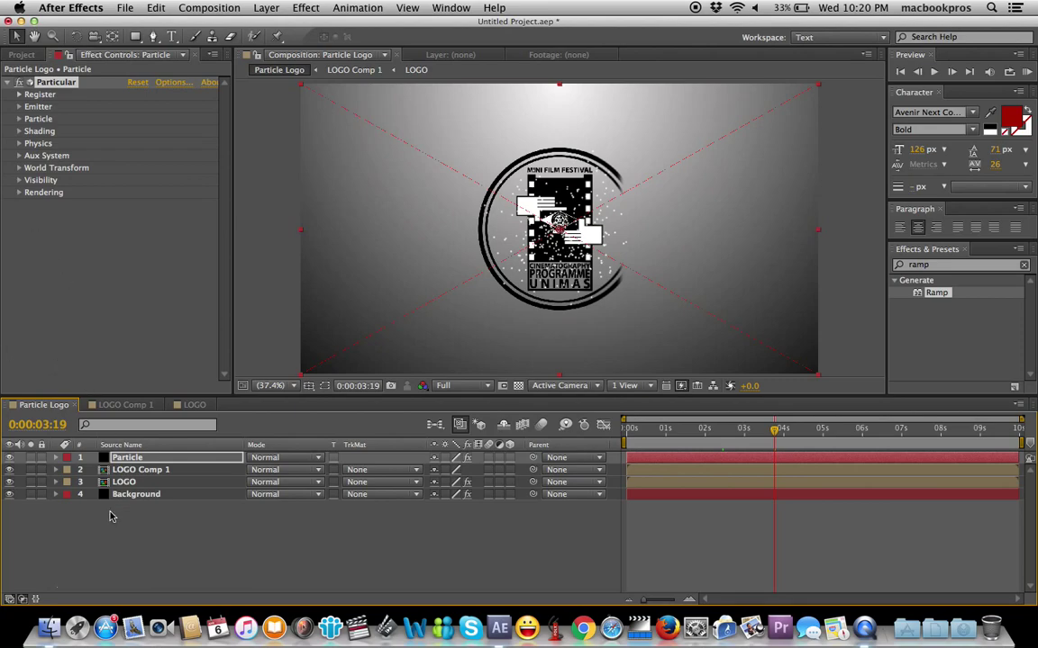
pyautogui.click(180, 471)
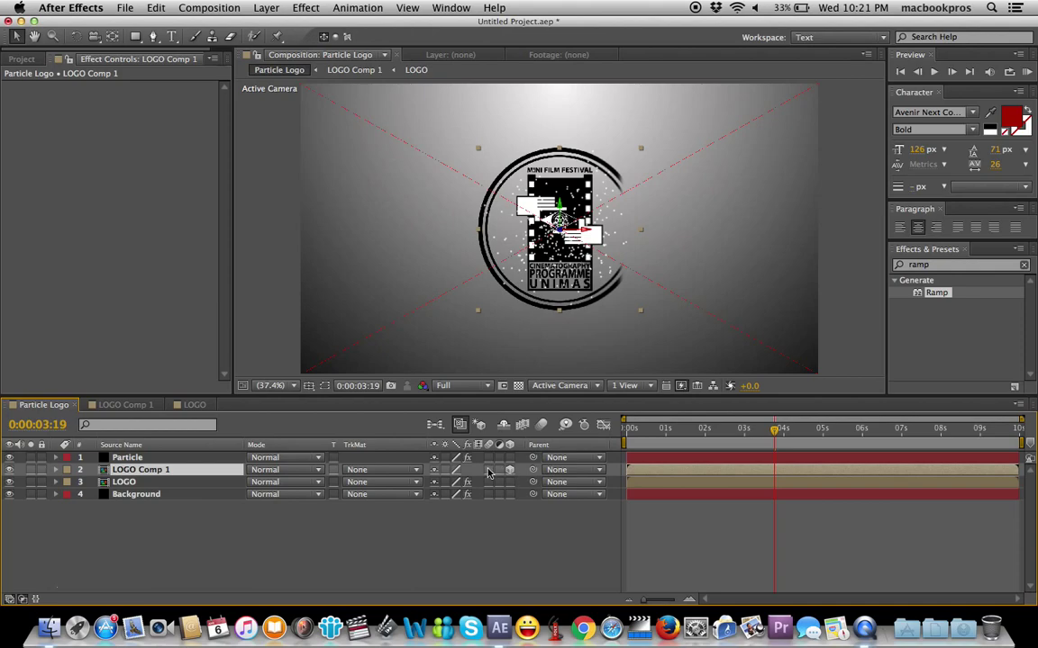
pyautogui.click(127, 457)
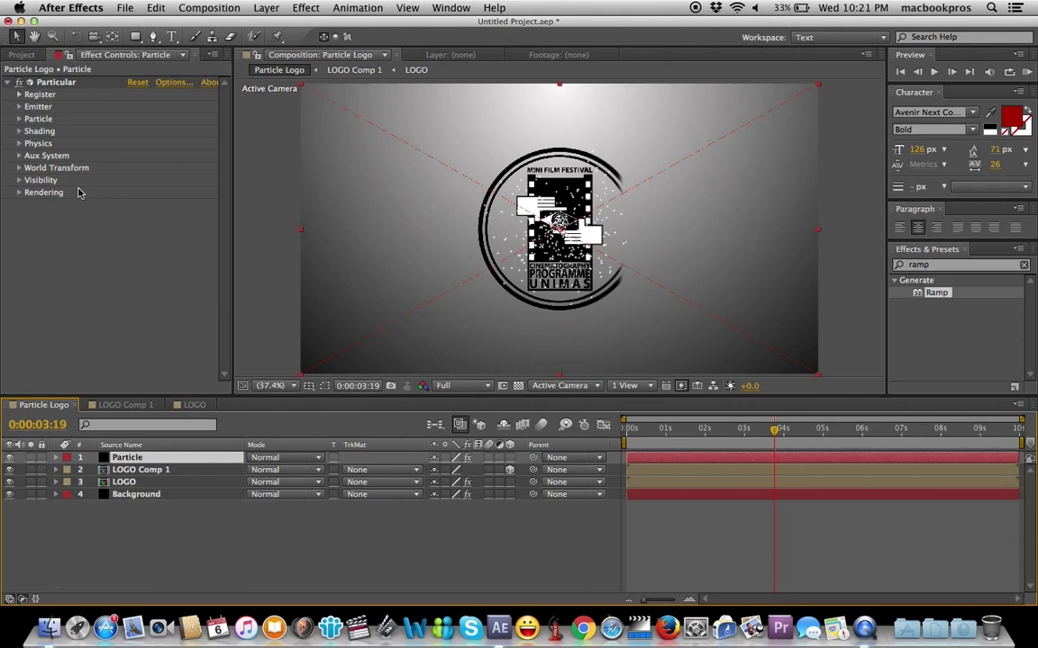
# Switch the Particular emitter type to Layer, keeping the direction Uniform.
pyautogui.click(18, 107)
pyautogui.click(18, 106)
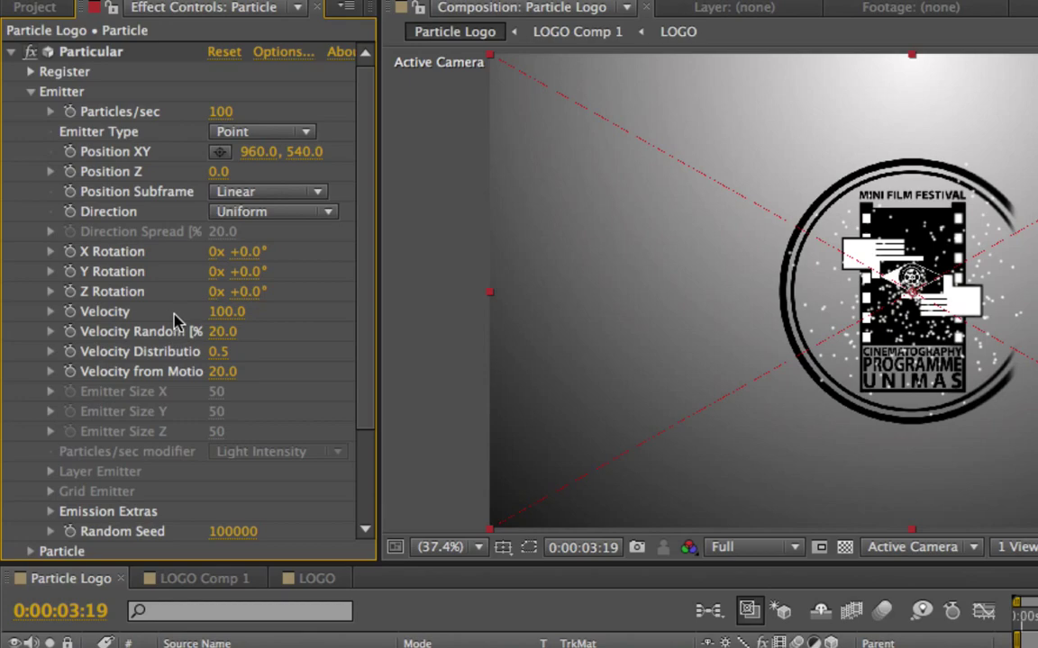
pyautogui.click(305, 135)
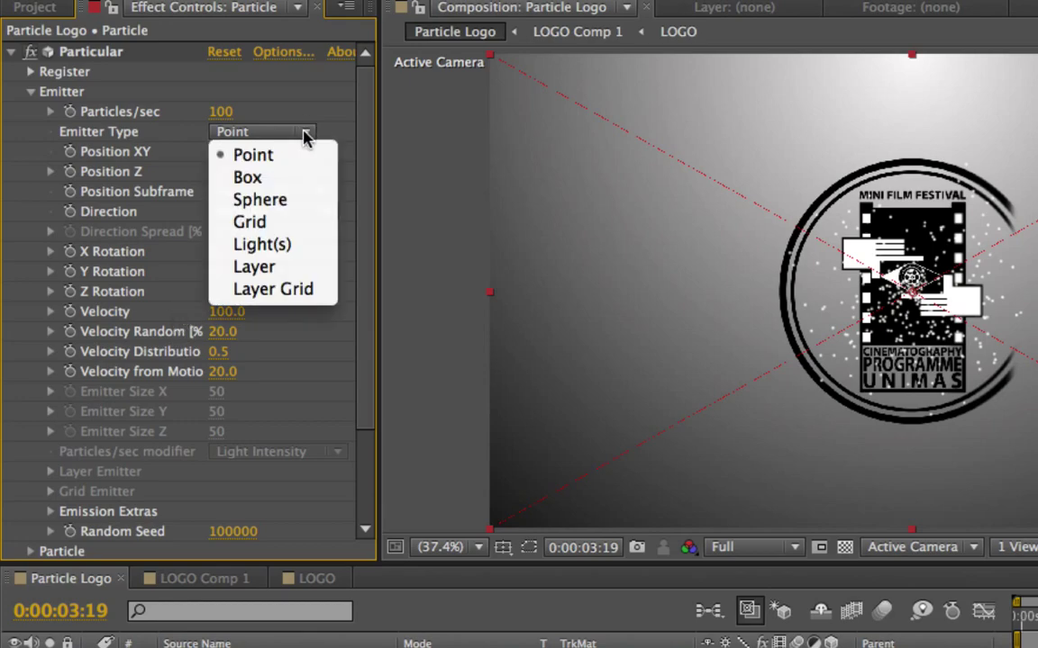
pyautogui.click(257, 269)
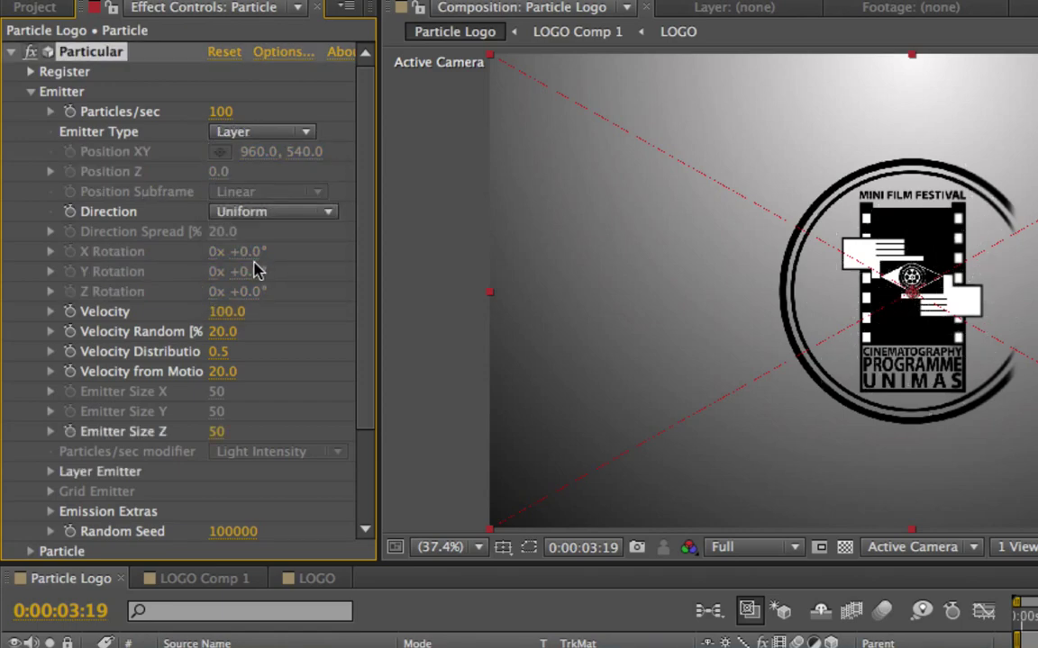
pyautogui.click(329, 212)
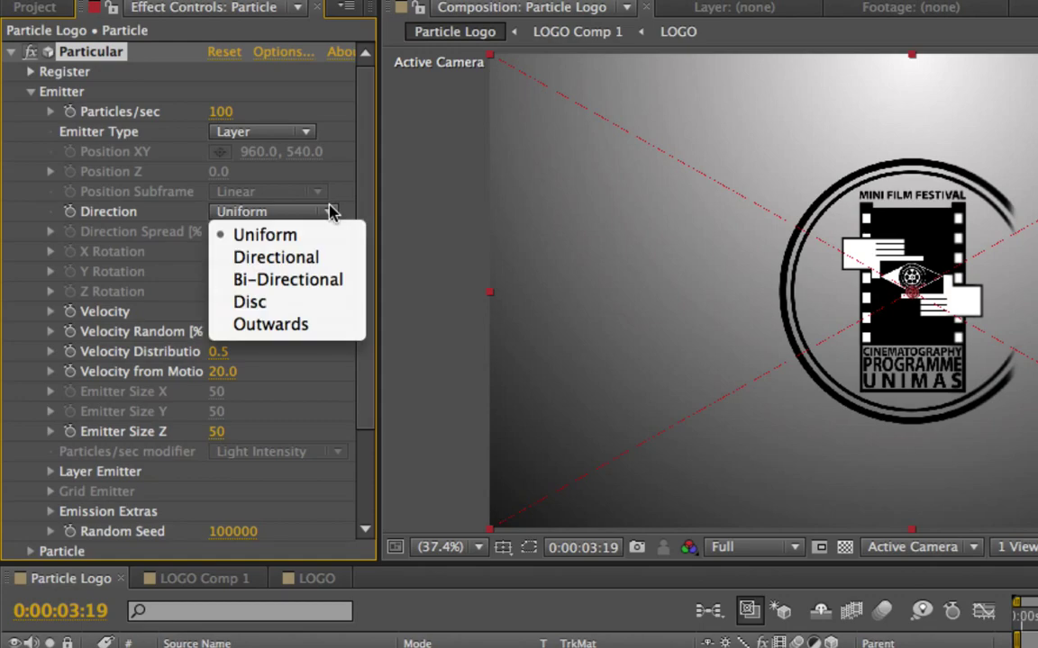
pyautogui.click(330, 210)
# Set the Layer Emitter to LOGO Comp 1 with Particle Birth Time sampling.
pyautogui.scroll(-3, 296, 302)
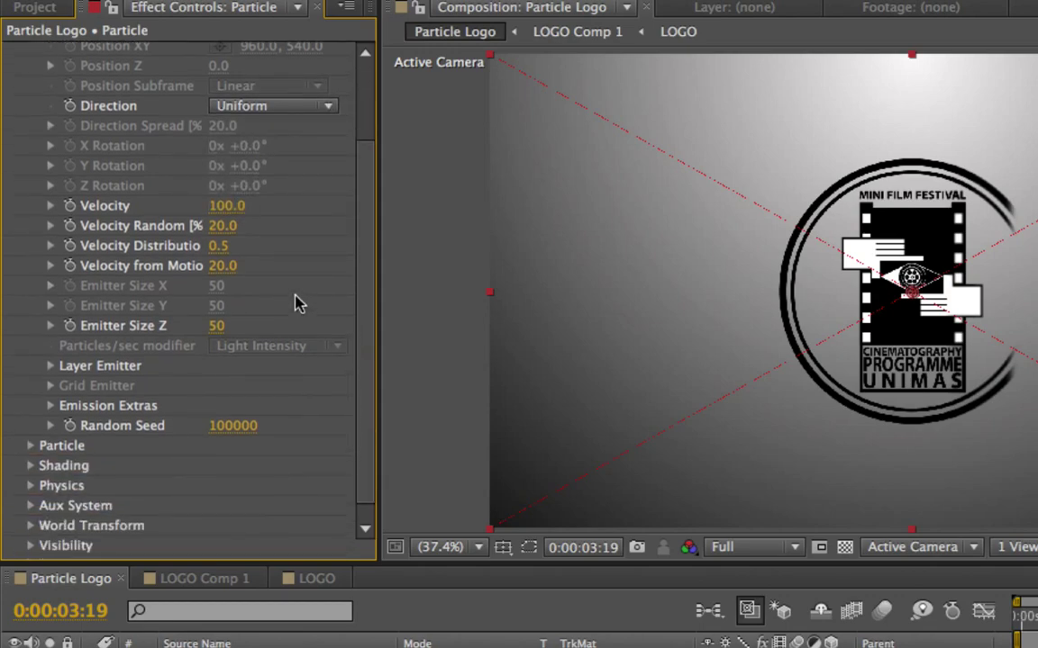
pyautogui.click(51, 366)
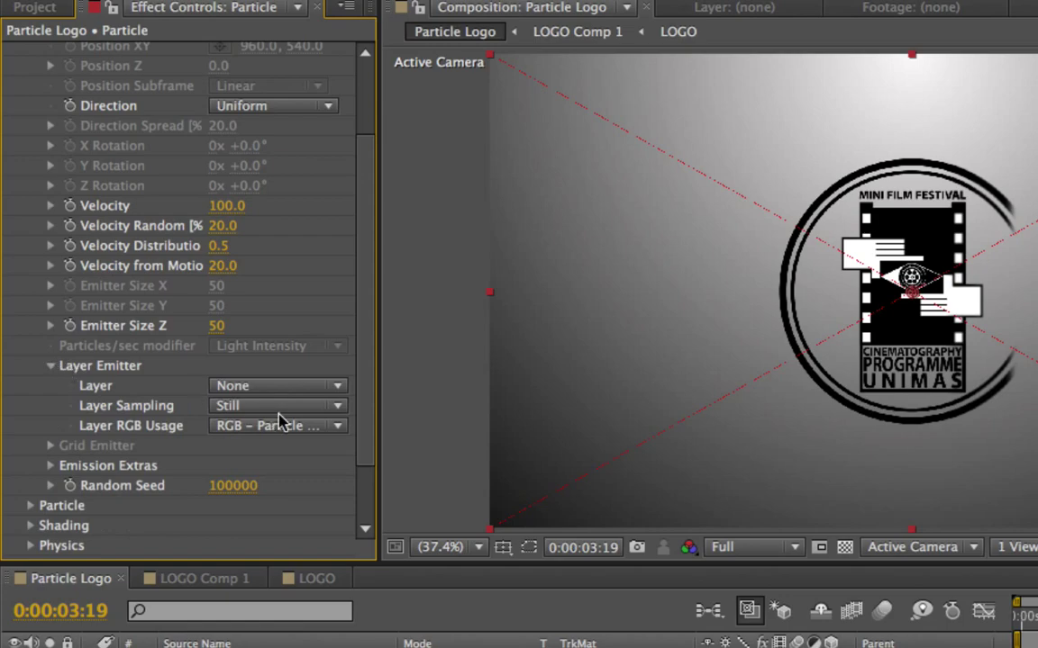
pyautogui.click(317, 389)
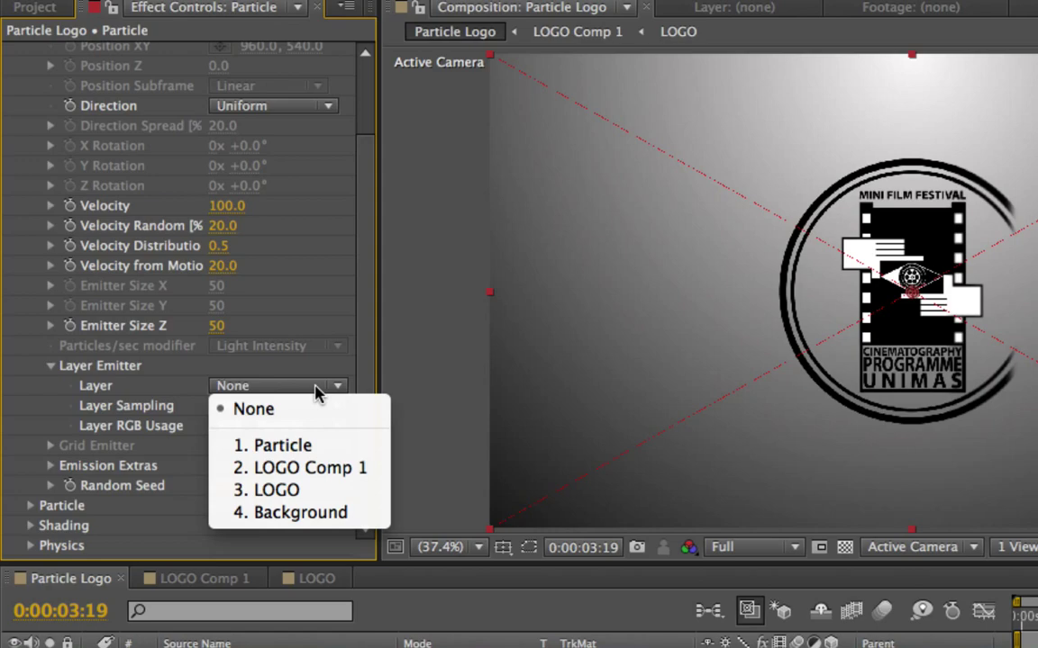
pyautogui.click(317, 471)
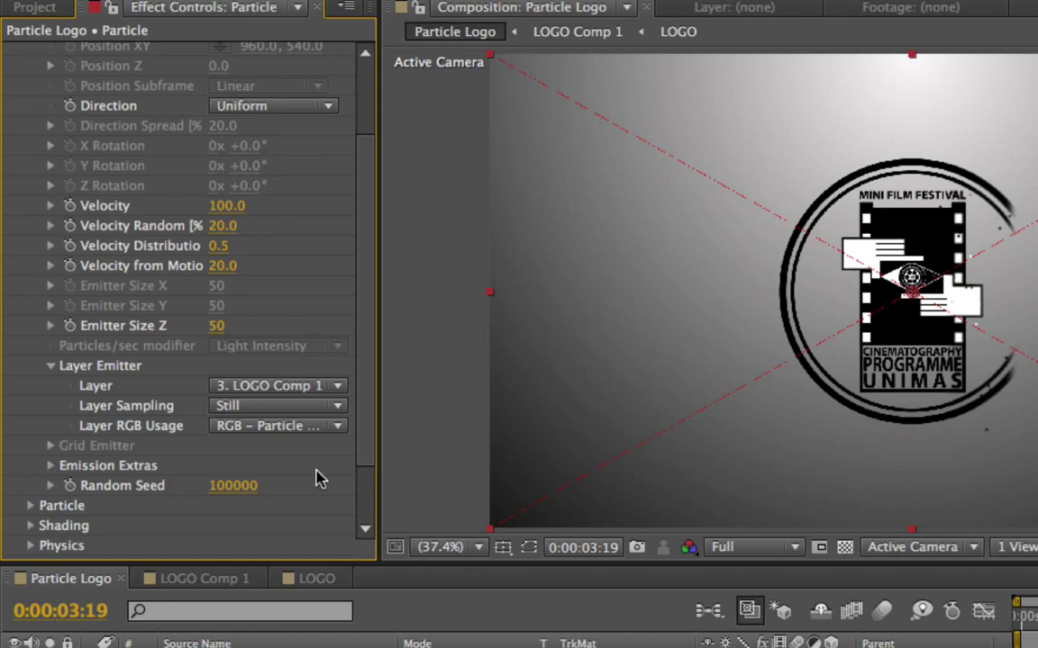
pyautogui.click(338, 407)
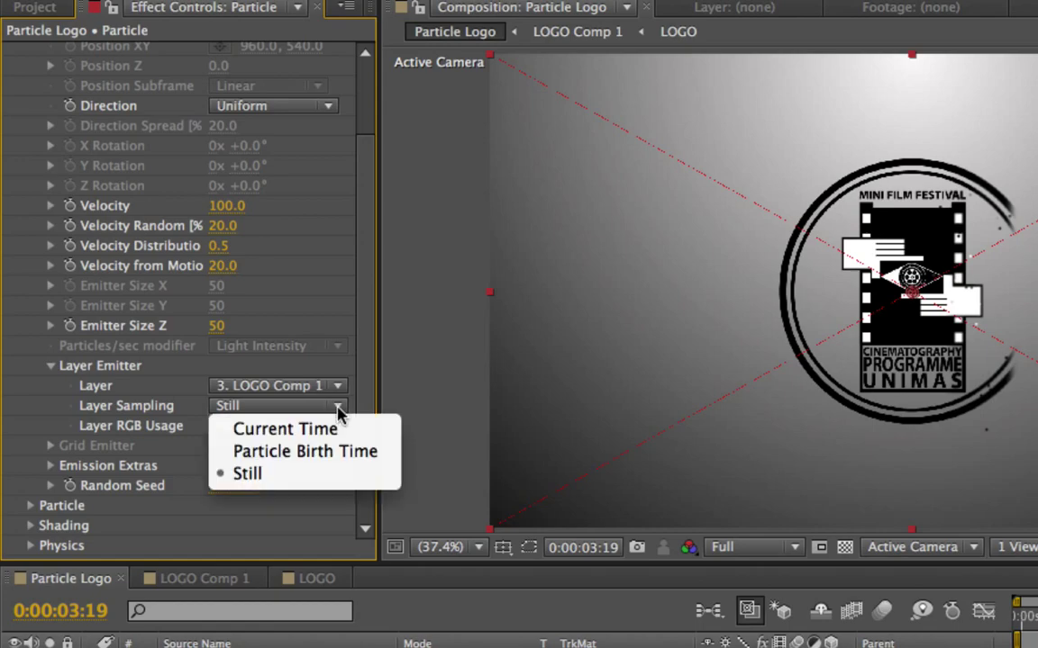
pyautogui.click(293, 458)
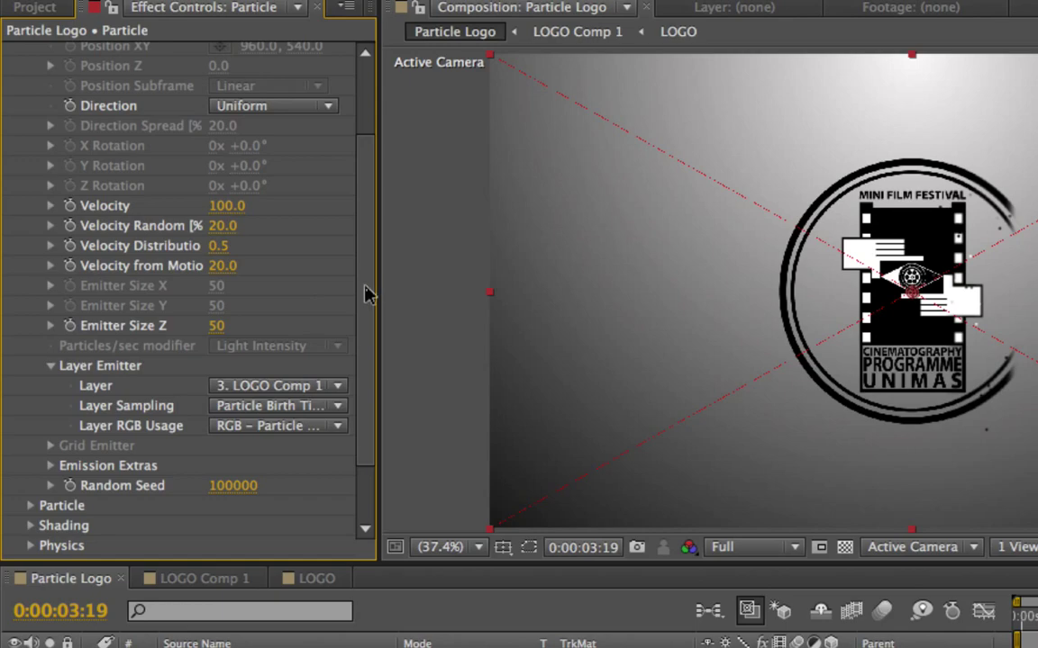
pyautogui.scroll(3, 361, 196)
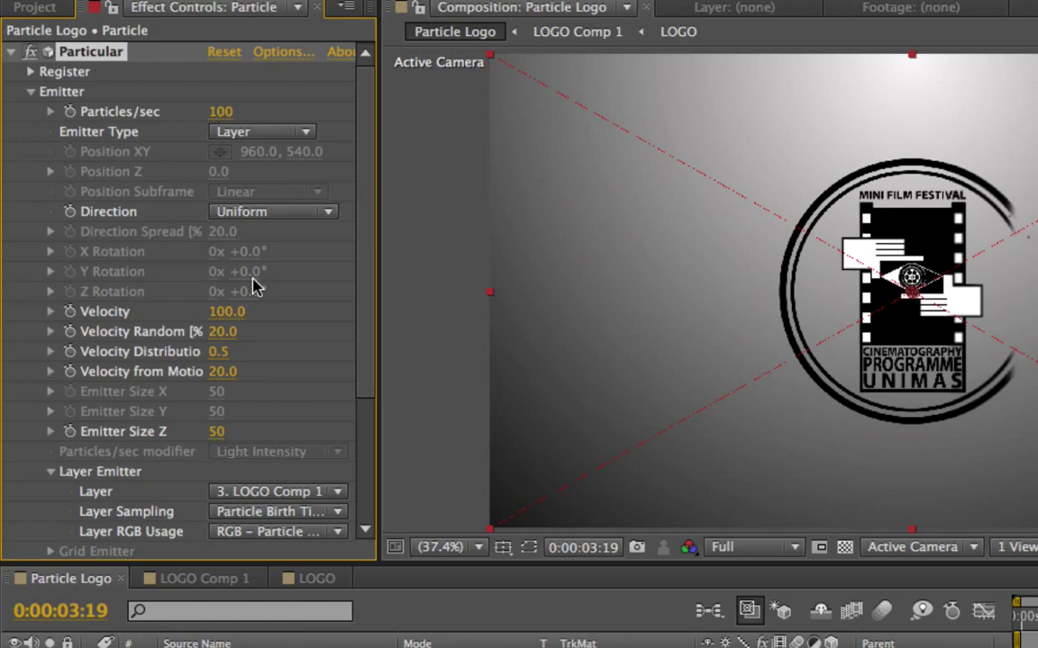
# Set the emitter's Particles/sec to 250000.
pyautogui.click(223, 113)
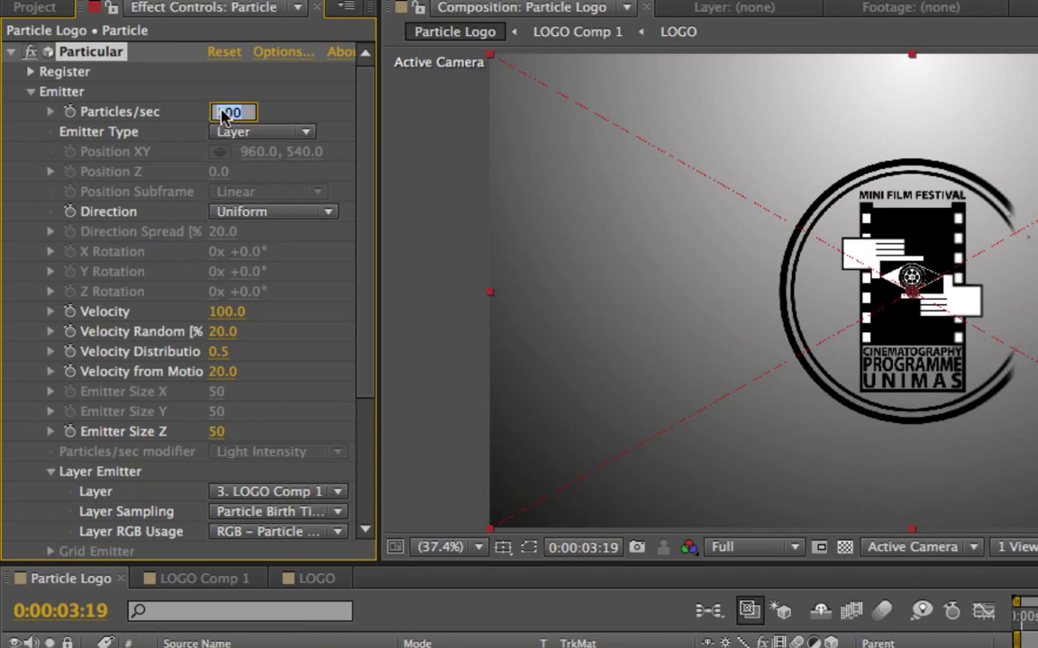
pyautogui.write('25')
pyautogui.write('00')
pyautogui.write('00')
pyautogui.press('Return')
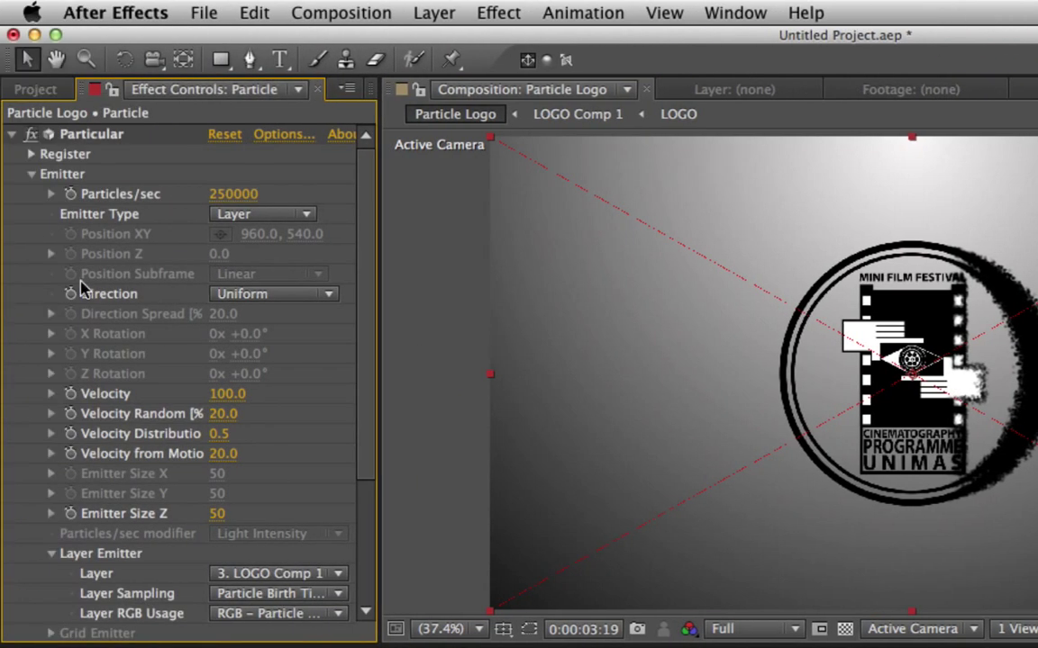
pyautogui.scroll(-5, 278, 352)
pyautogui.scroll(-3, 277, 352)
pyautogui.scroll(6, 278, 353)
pyautogui.scroll(2, 278, 352)
# Set the emitter Velocity to 200 and collapse the Emitter group.
pyautogui.click(244, 403)
pyautogui.write('2')
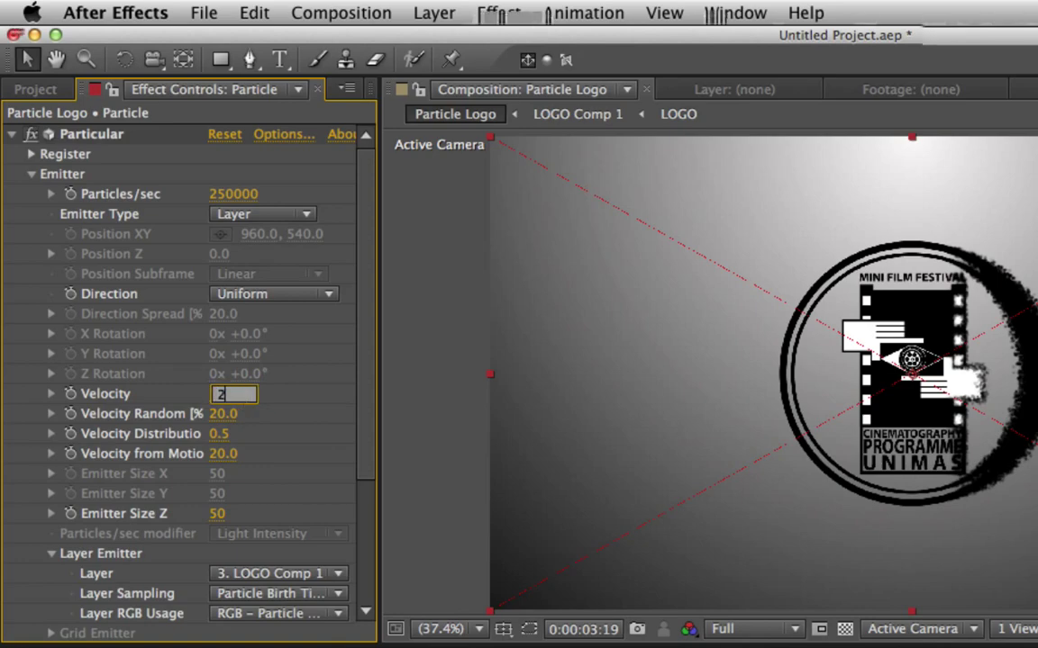
pyautogui.write('00')
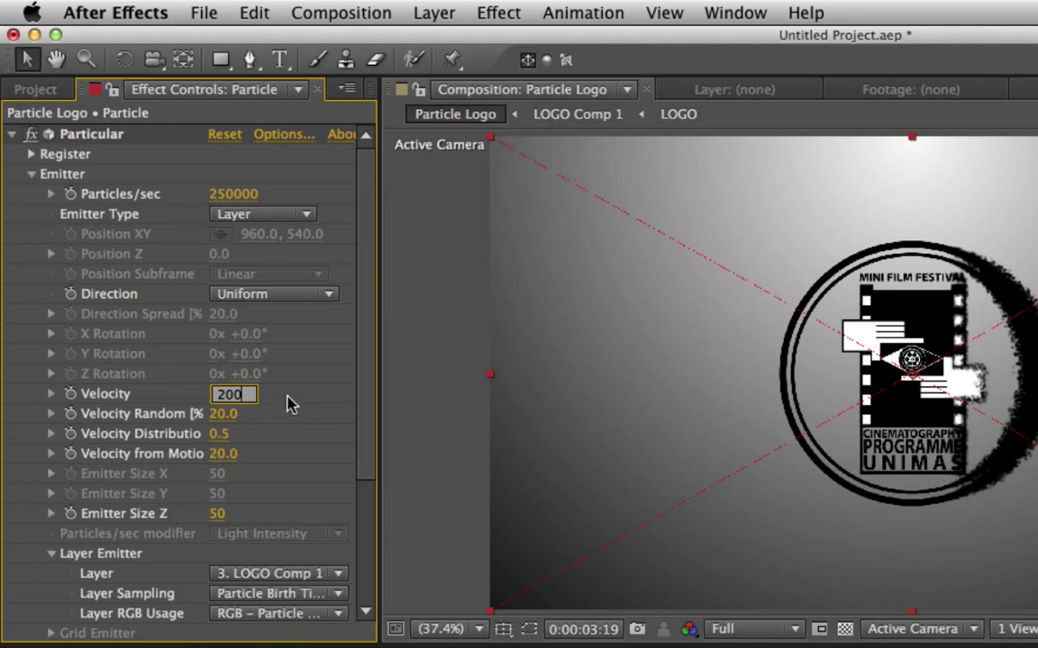
pyautogui.press('Return')
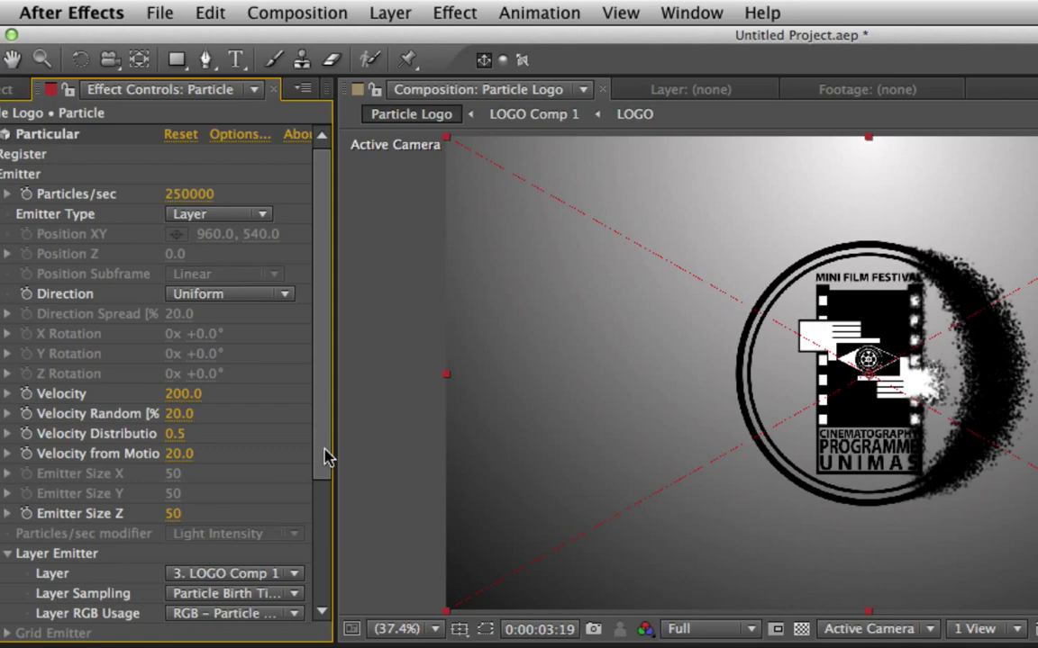
pyautogui.moveTo(326, 457); pyautogui.dragTo(326, 440)
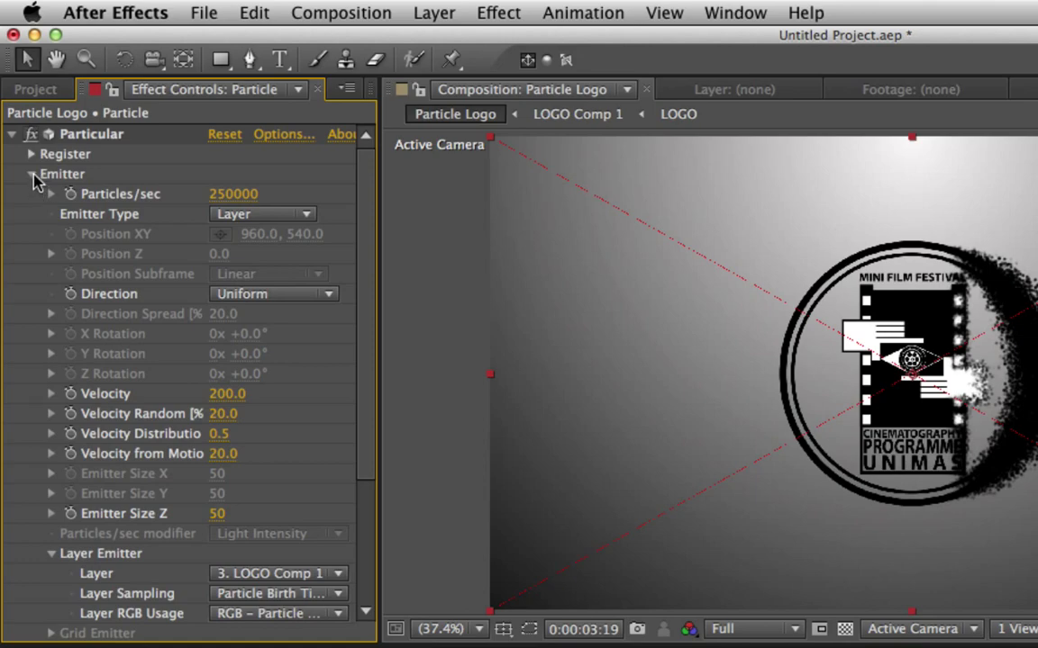
pyautogui.click(31, 174)
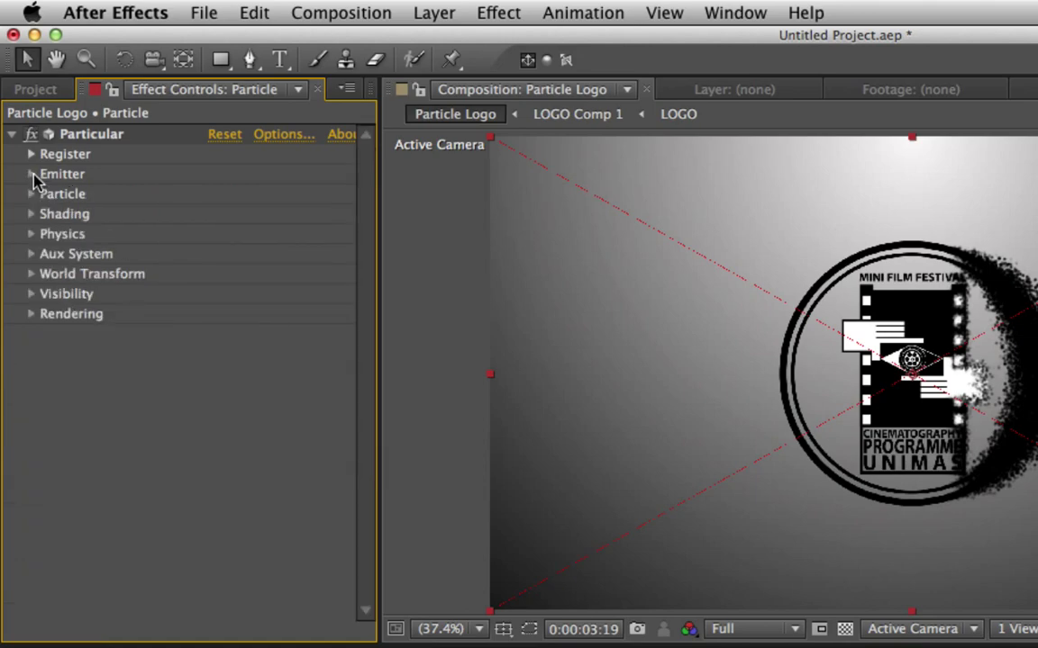
# Set particle Life to 2 seconds, Sphere Feather to 0 and Size to 2.
pyautogui.click(33, 194)
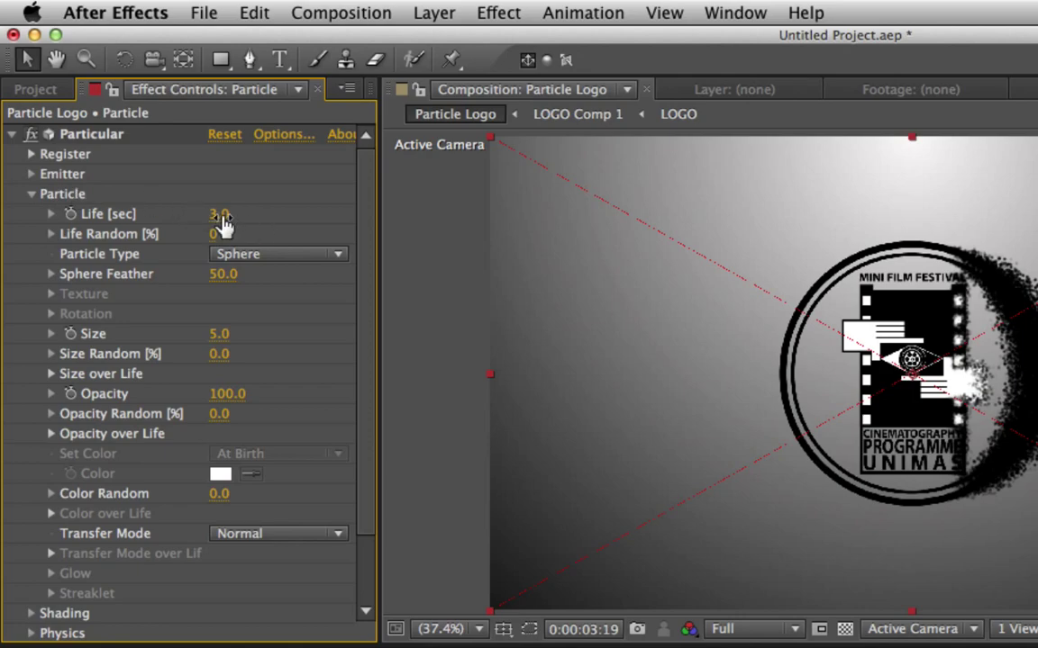
pyautogui.click(220, 217)
pyautogui.write('2')
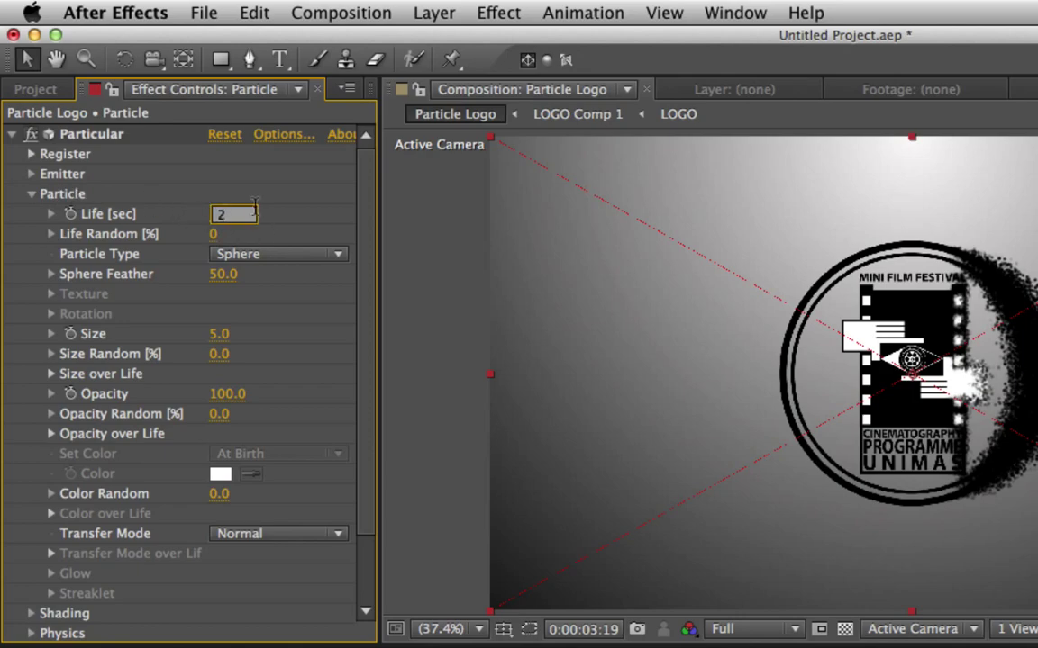
pyautogui.click(303, 195)
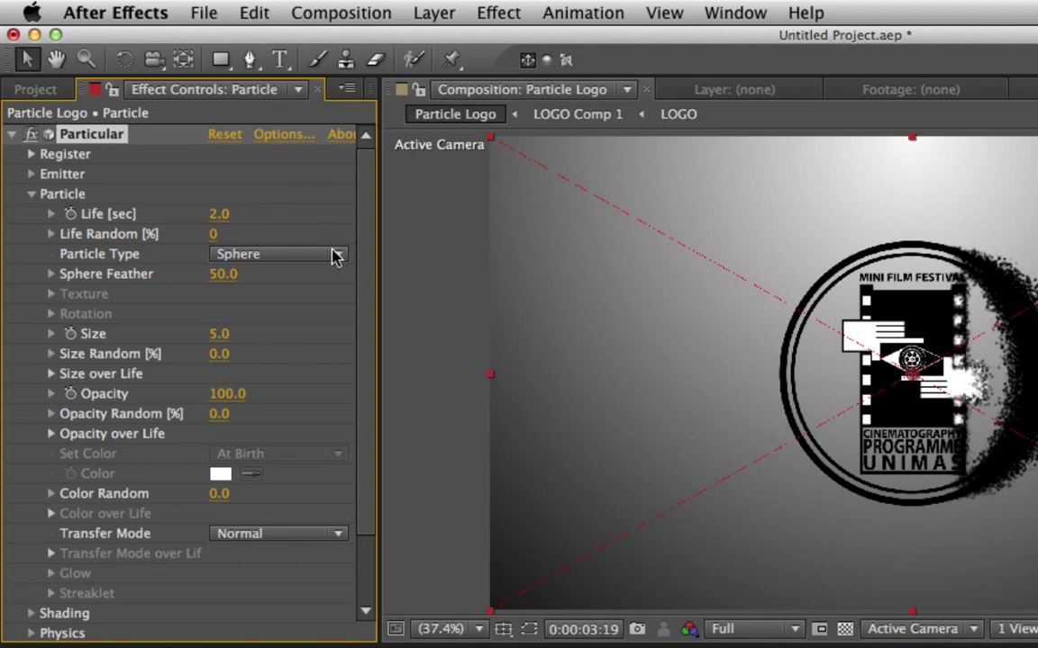
pyautogui.click(224, 276)
pyautogui.write('0')
pyautogui.press('Return')
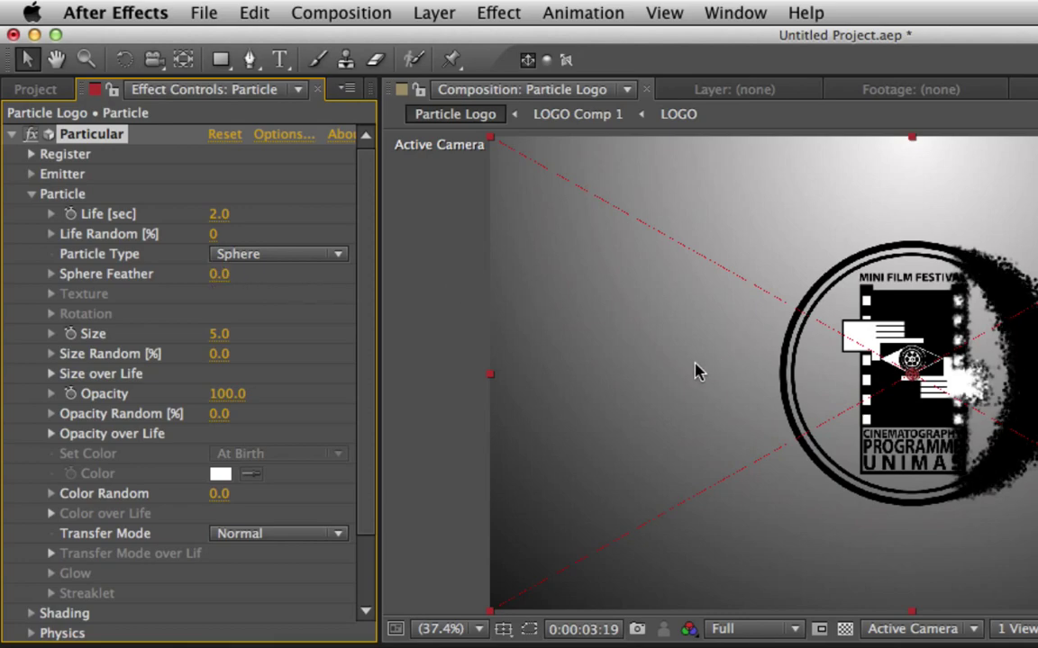
pyautogui.click(220, 335)
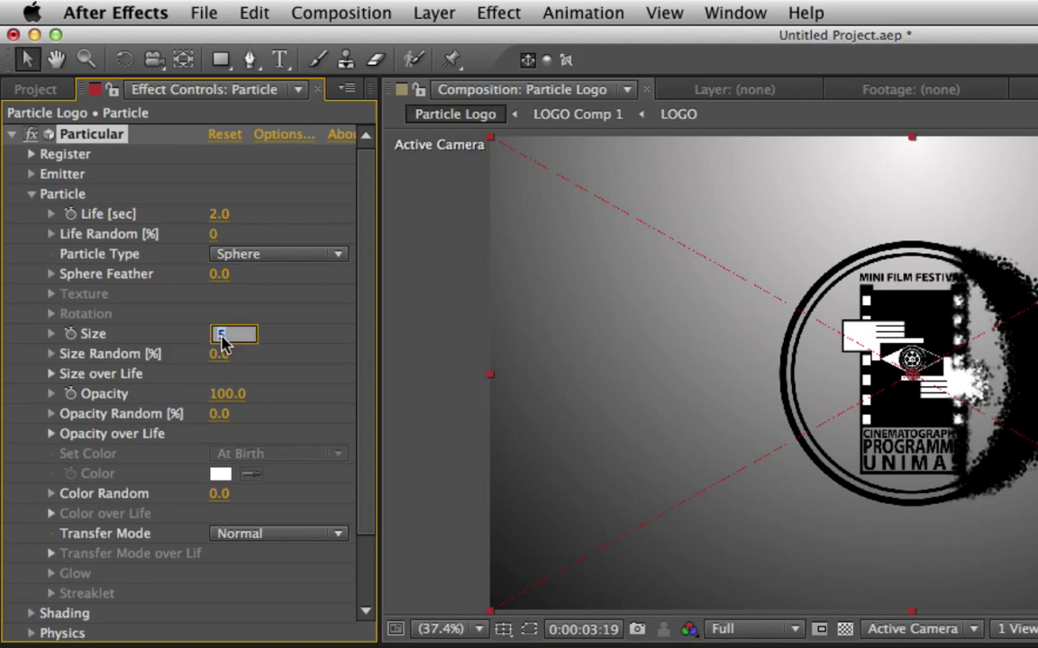
pyautogui.write('2')
pyautogui.press('Return')
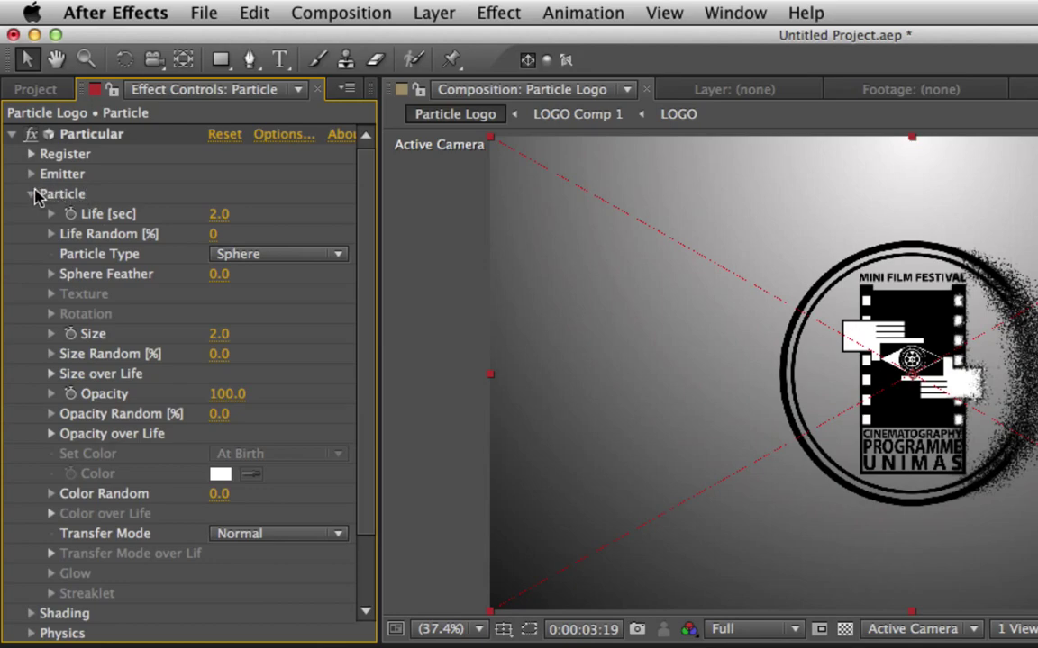
pyautogui.click(31, 194)
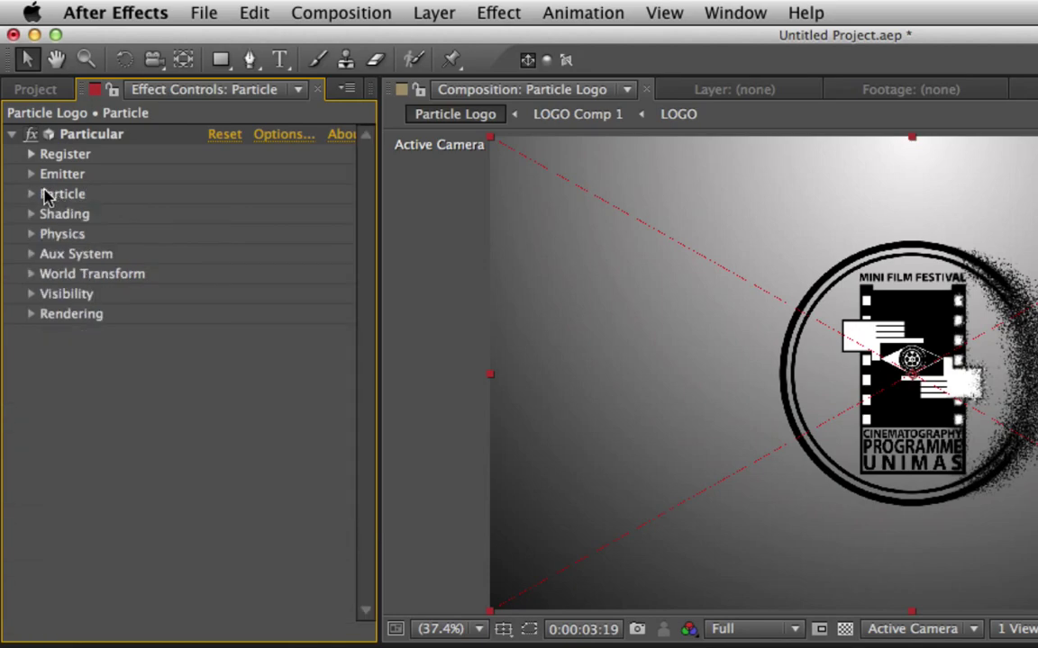
# Set Physics Gravity to -500 and open the Air group's Air Resistance field.
pyautogui.click(31, 234)
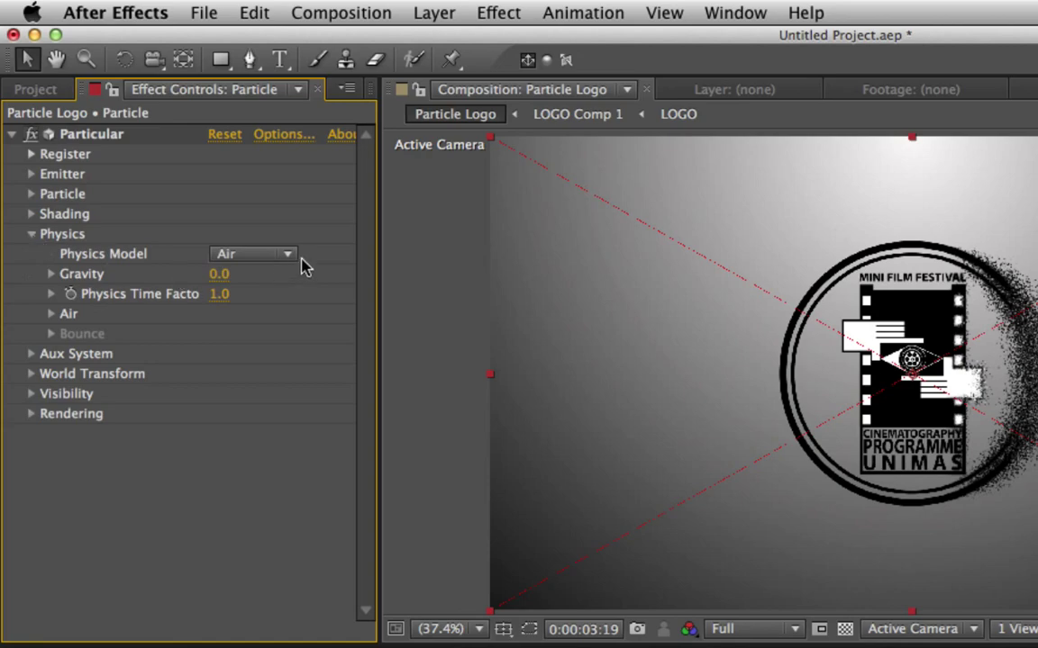
pyautogui.click(220, 278)
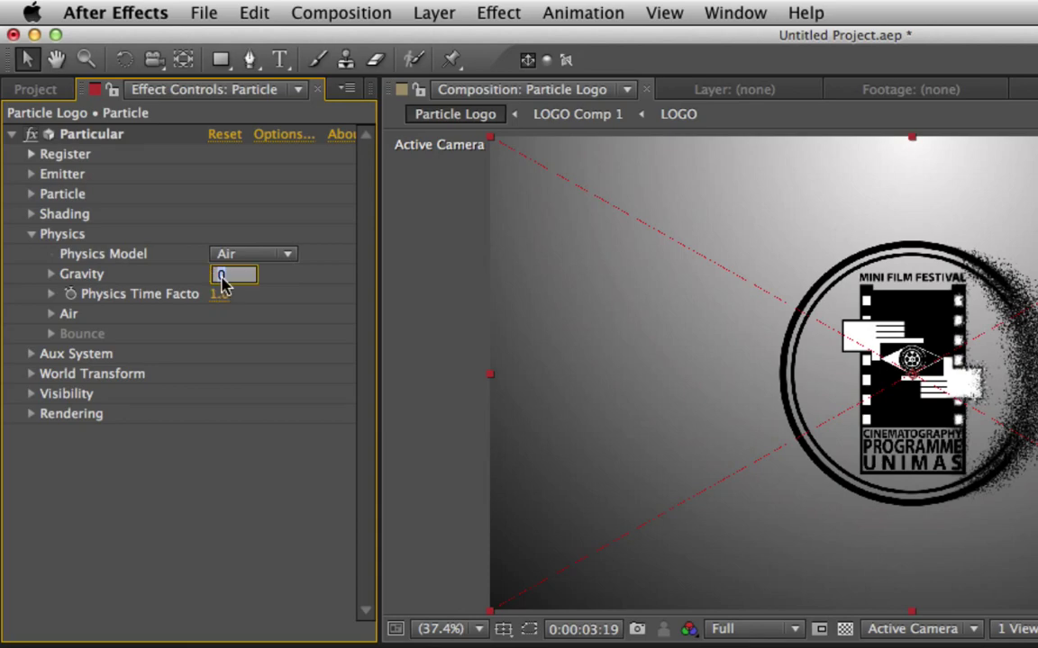
pyautogui.write('-500')
pyautogui.click(260, 313)
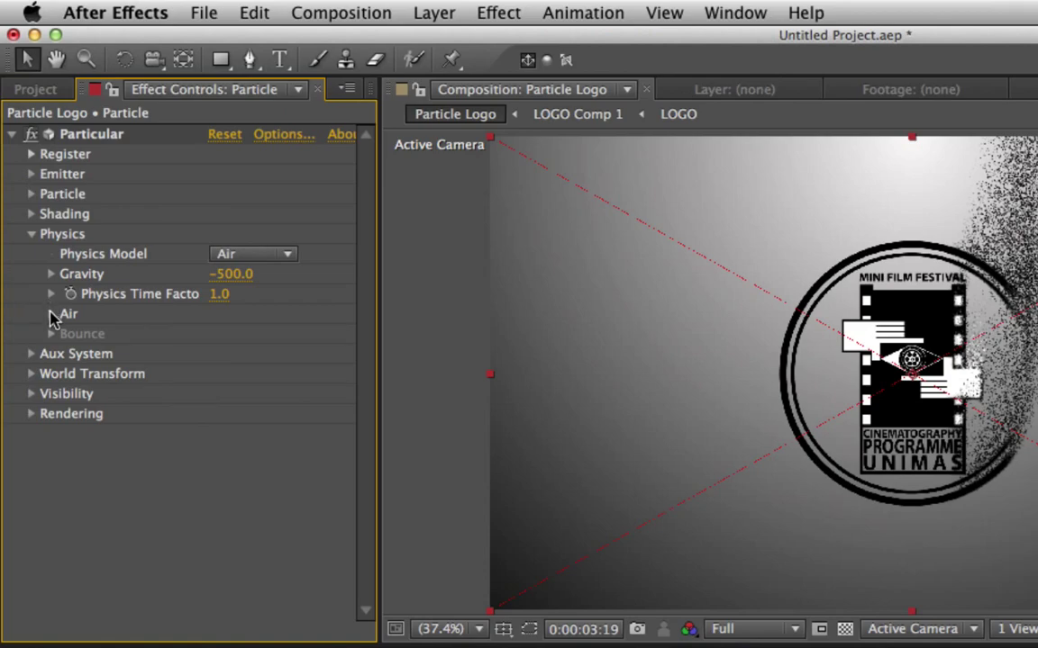
pyautogui.click(51, 314)
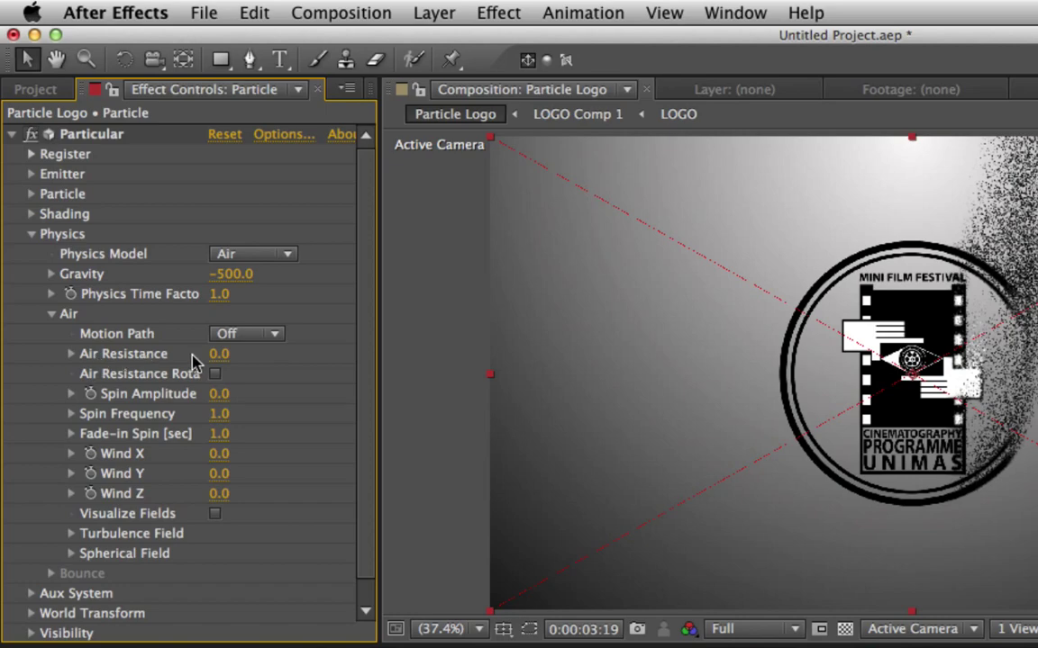
pyautogui.click(220, 355)
# Set Air Resistance to 1.0.
pyautogui.write('1')
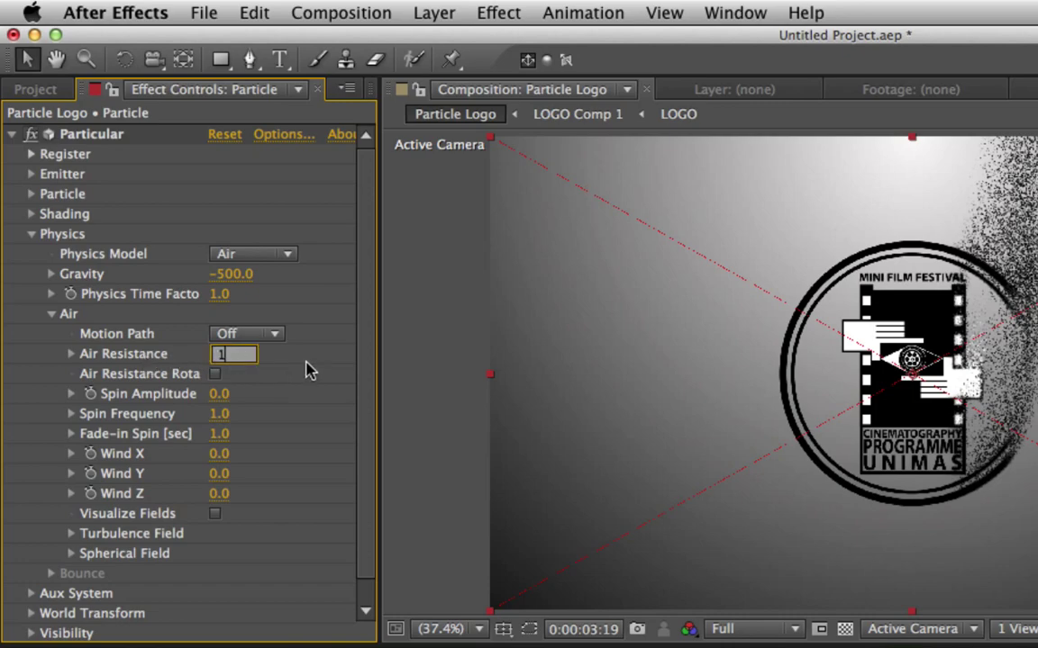
pyautogui.press('Return')
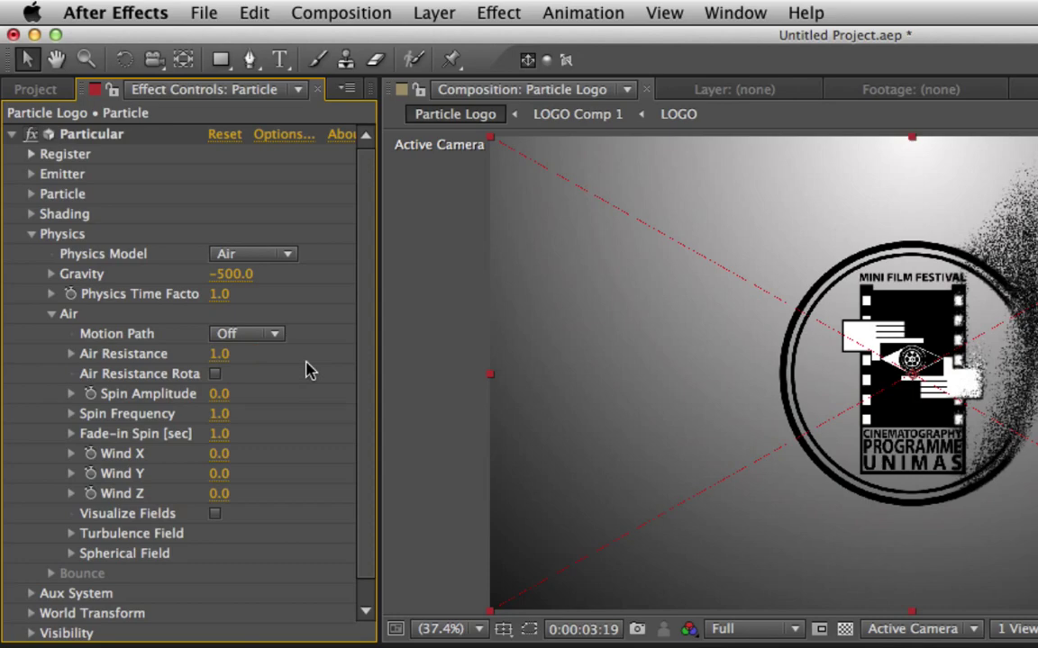
pyautogui.scroll(-1, 309, 369)
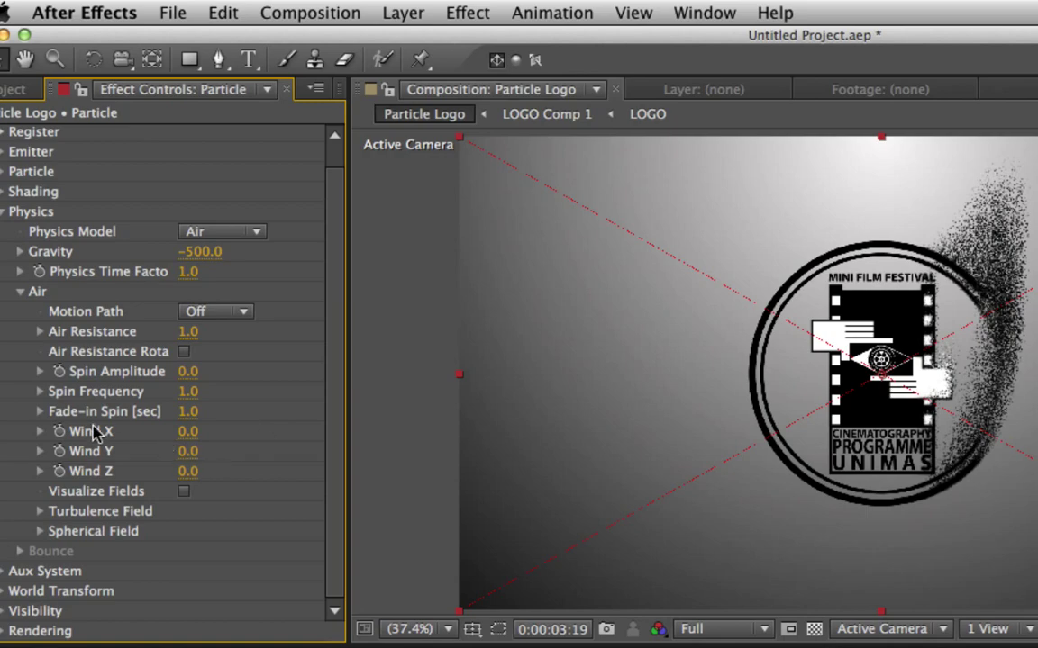
# Set Wind X to -100, briefly trying 100 before settling back on -100.
pyautogui.click(187, 434)
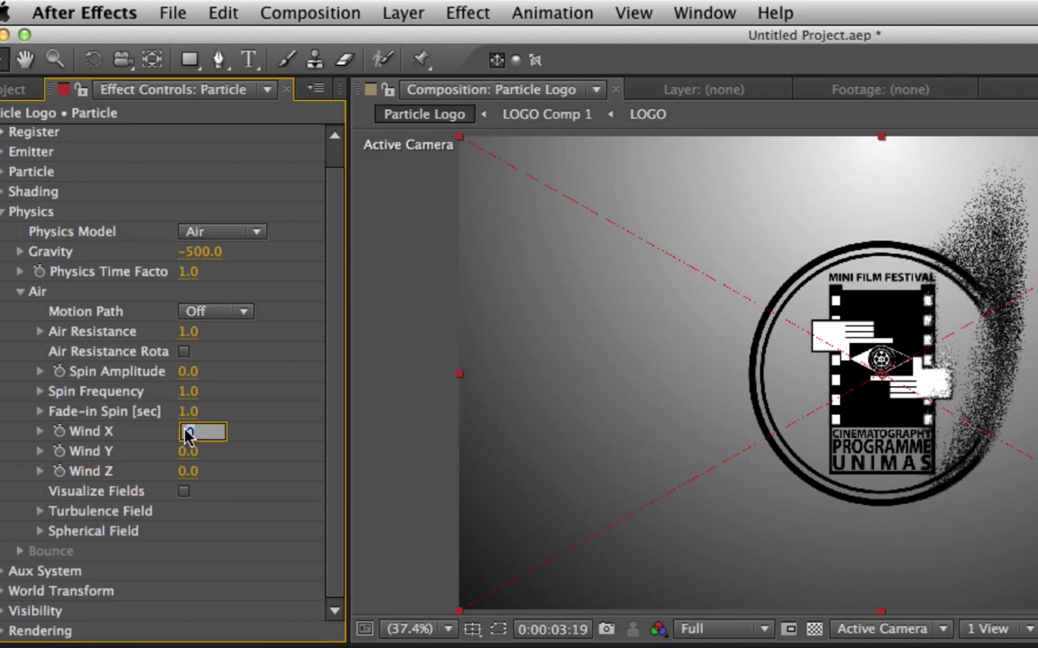
pyautogui.write('-1')
pyautogui.write('00')
pyautogui.click(271, 405)
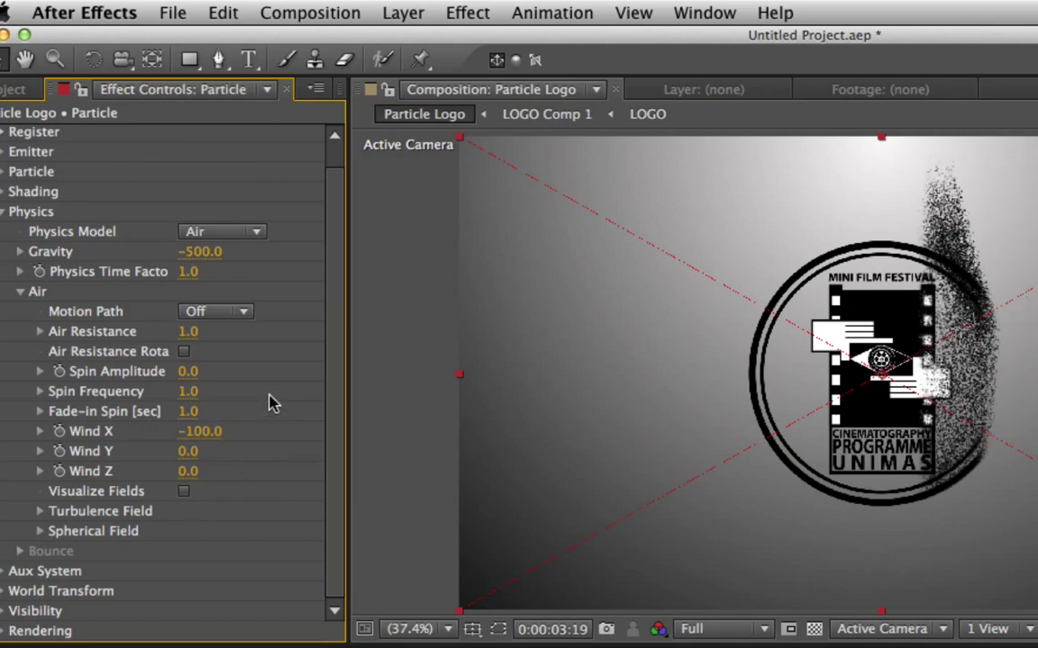
pyautogui.click(208, 432)
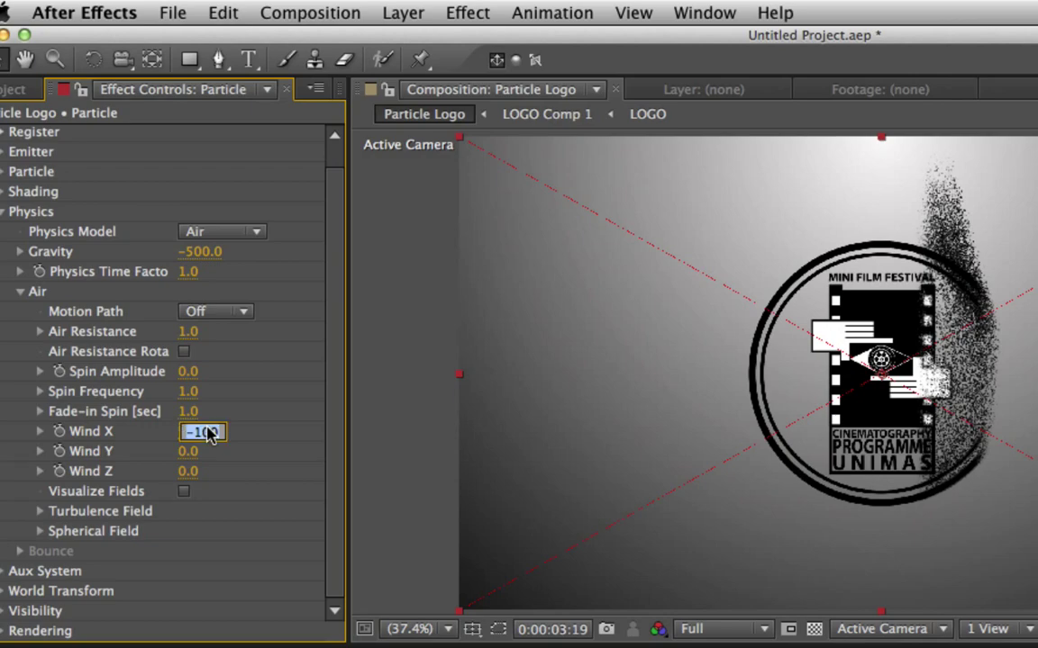
pyautogui.write('100')
pyautogui.press('Return')
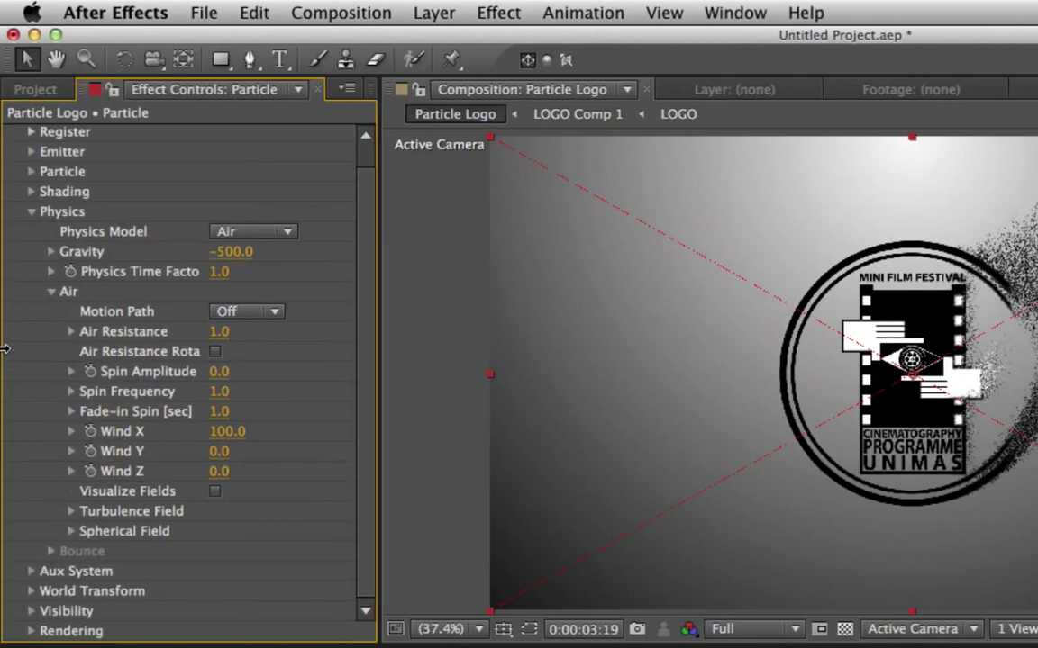
pyautogui.click(243, 433)
pyautogui.write('-100')
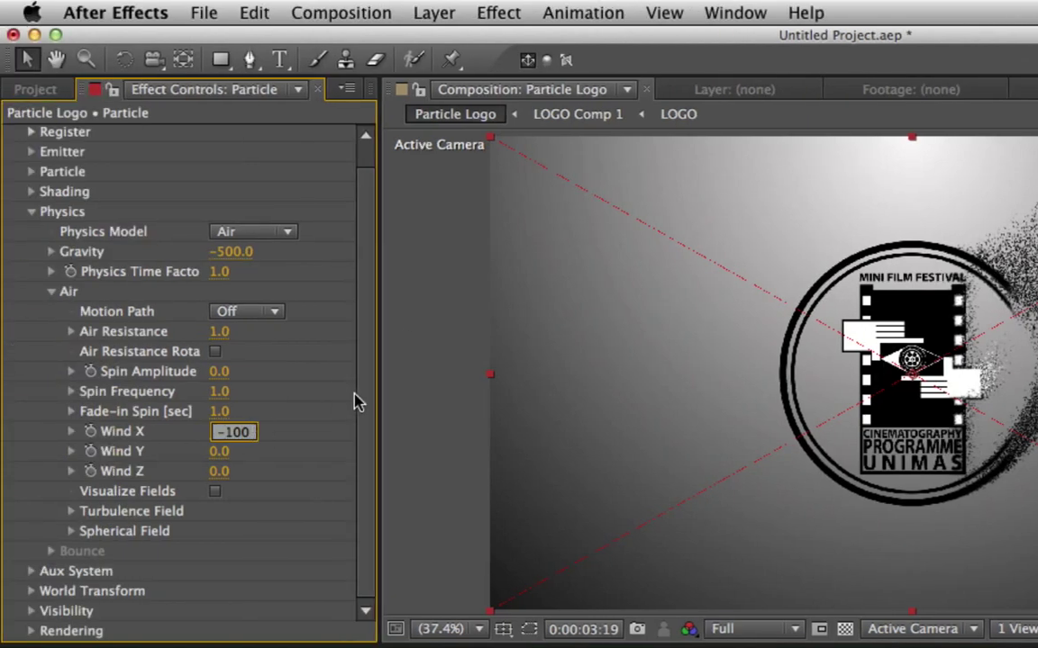
pyautogui.click(315, 403)
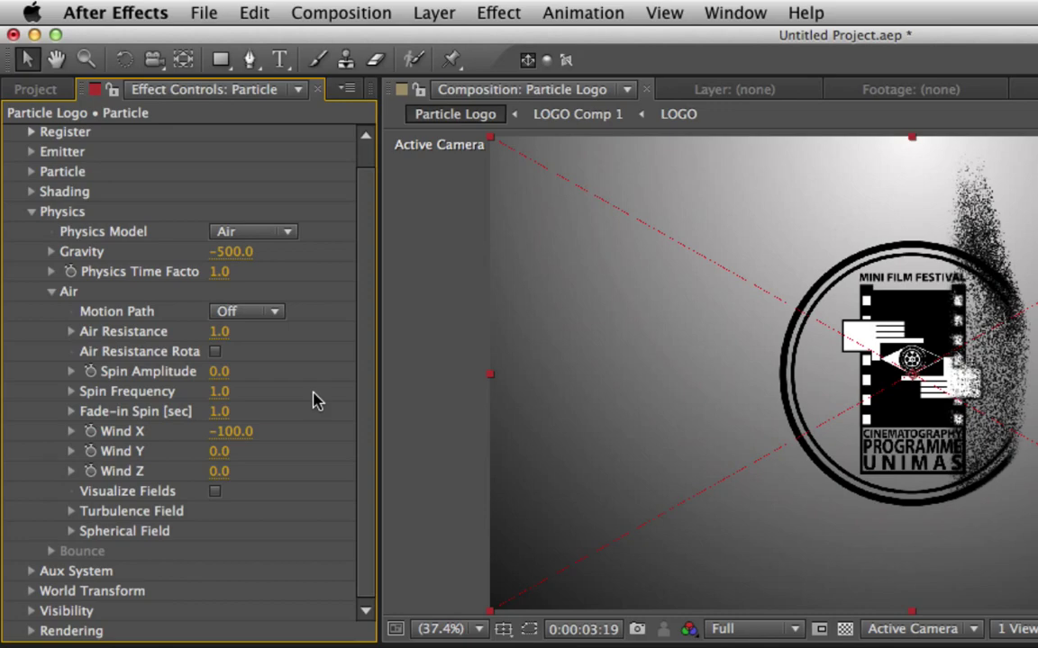
pyautogui.click(70, 511)
pyautogui.scroll(-4, 72, 520)
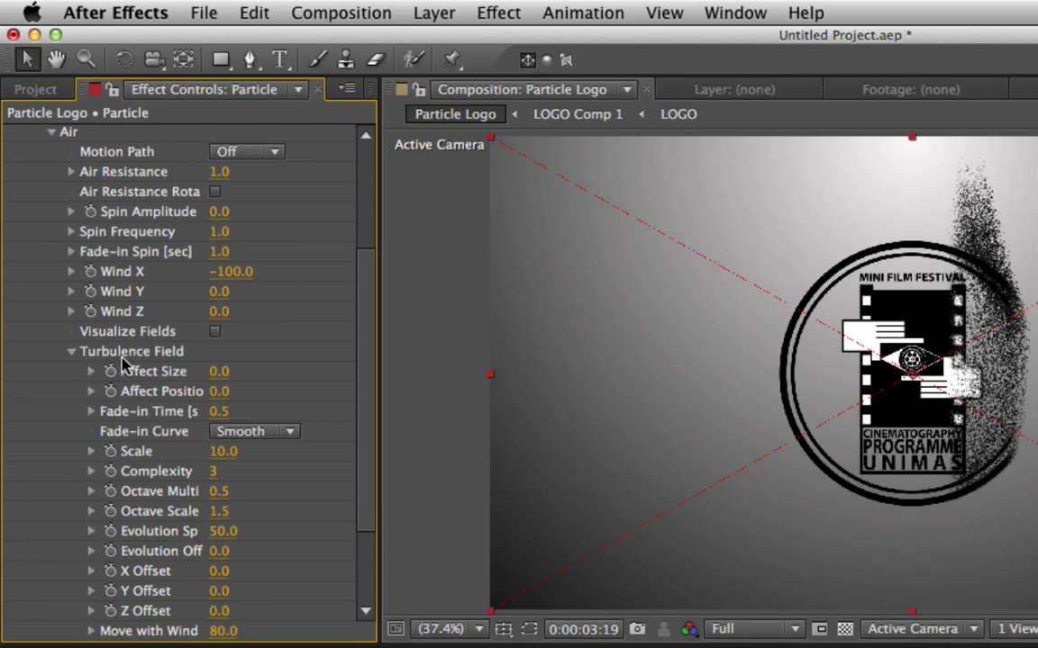
# Set Turbulence Field Affect Position to 300 and Fade-in Time to 0.1.
pyautogui.click(220, 392)
pyautogui.write('300')
pyautogui.press('Return')
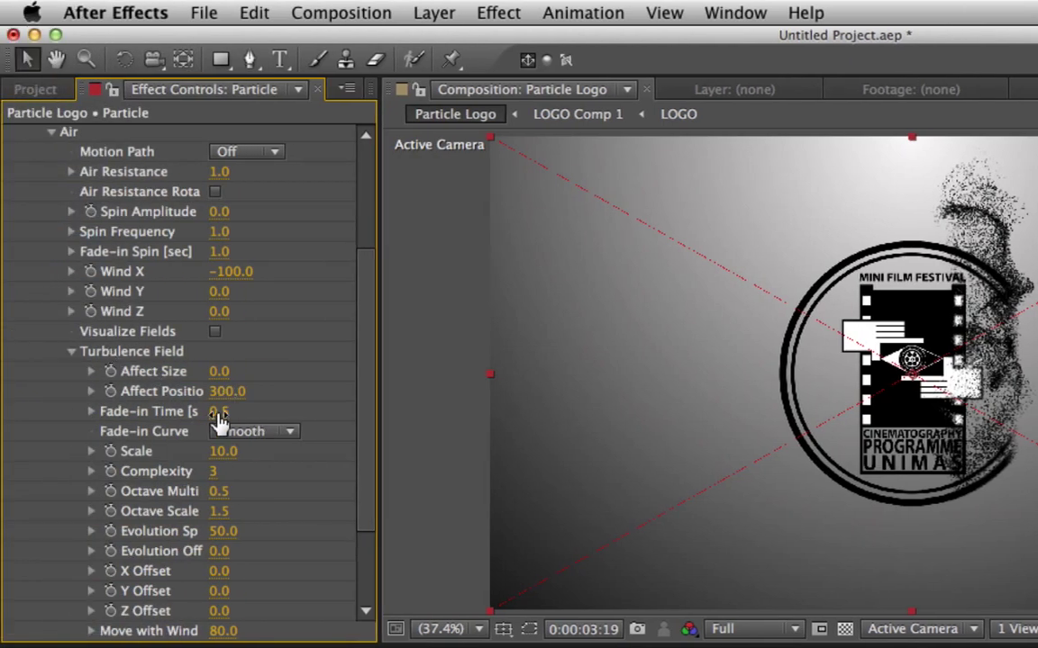
pyautogui.click(227, 412)
pyautogui.write('0.1')
pyautogui.press('Return')
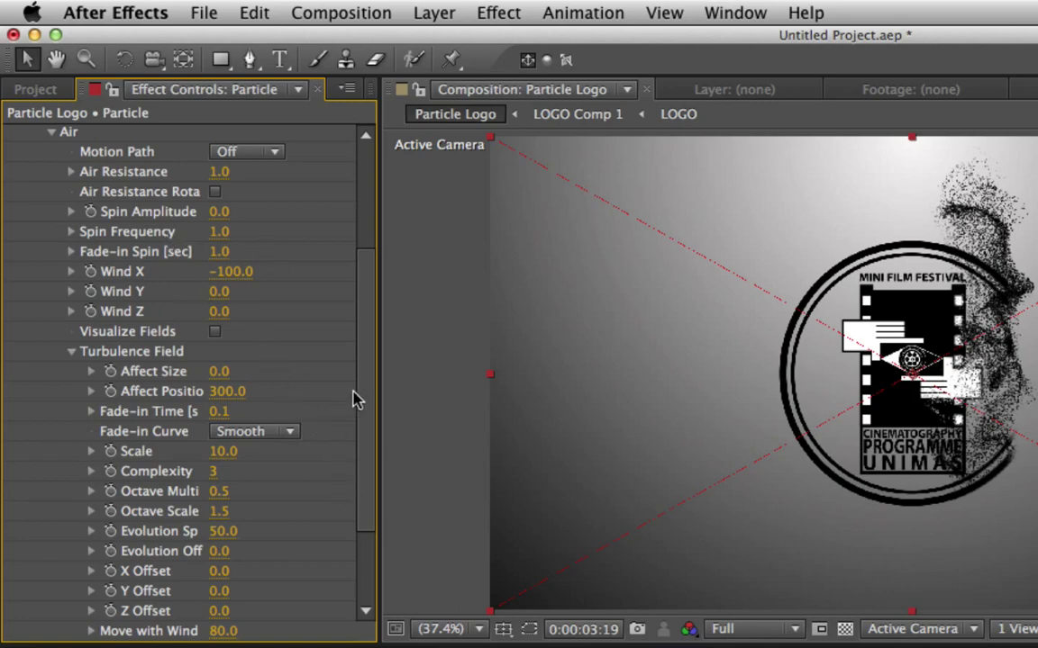
pyautogui.moveTo(368, 399); pyautogui.dragTo(370, 354)
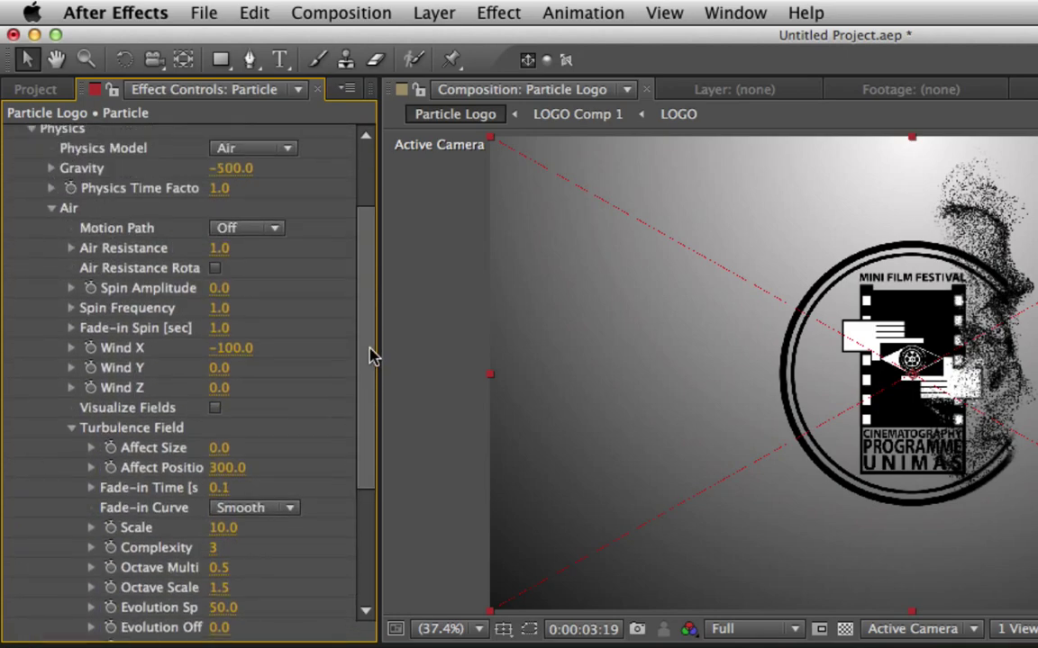
# Set Rendering > Motion Blur to On for the Particular effect.
pyautogui.click(32, 129)
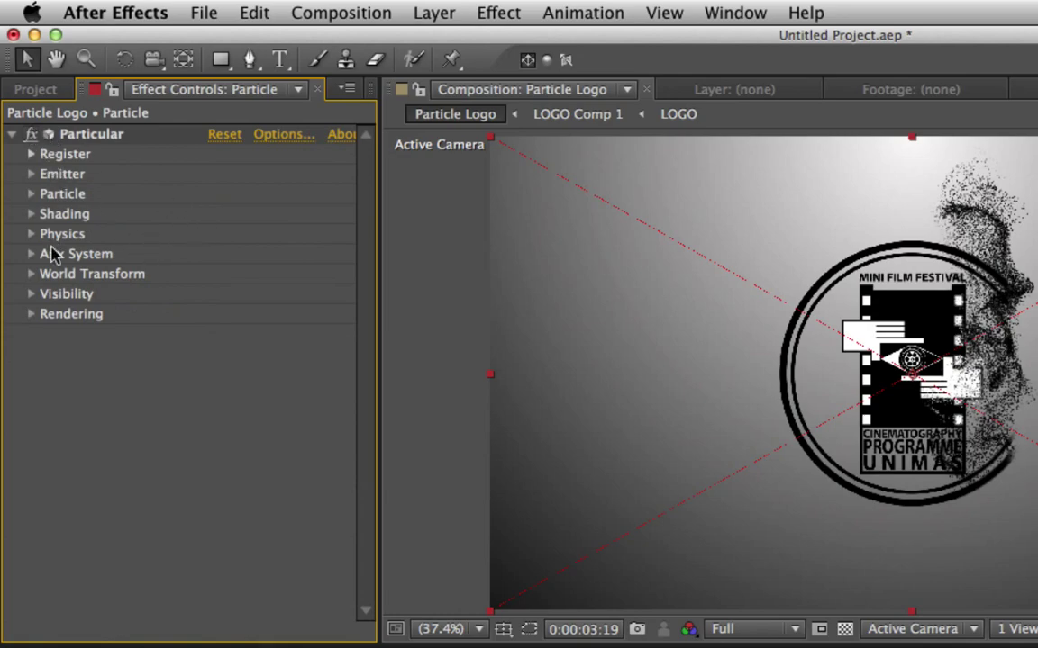
pyautogui.click(31, 315)
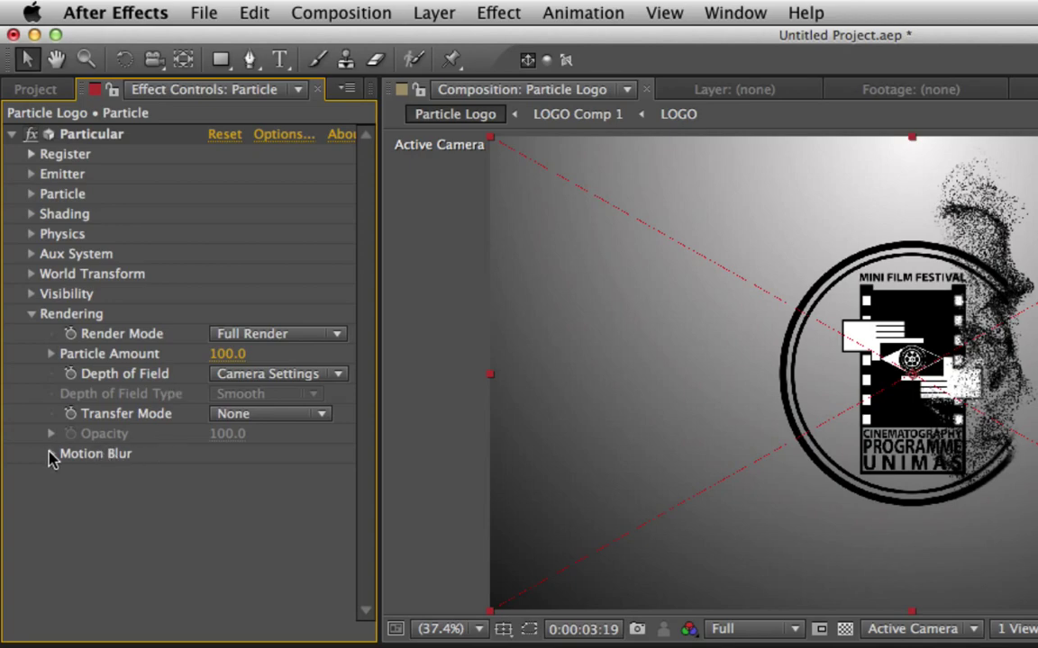
pyautogui.click(51, 454)
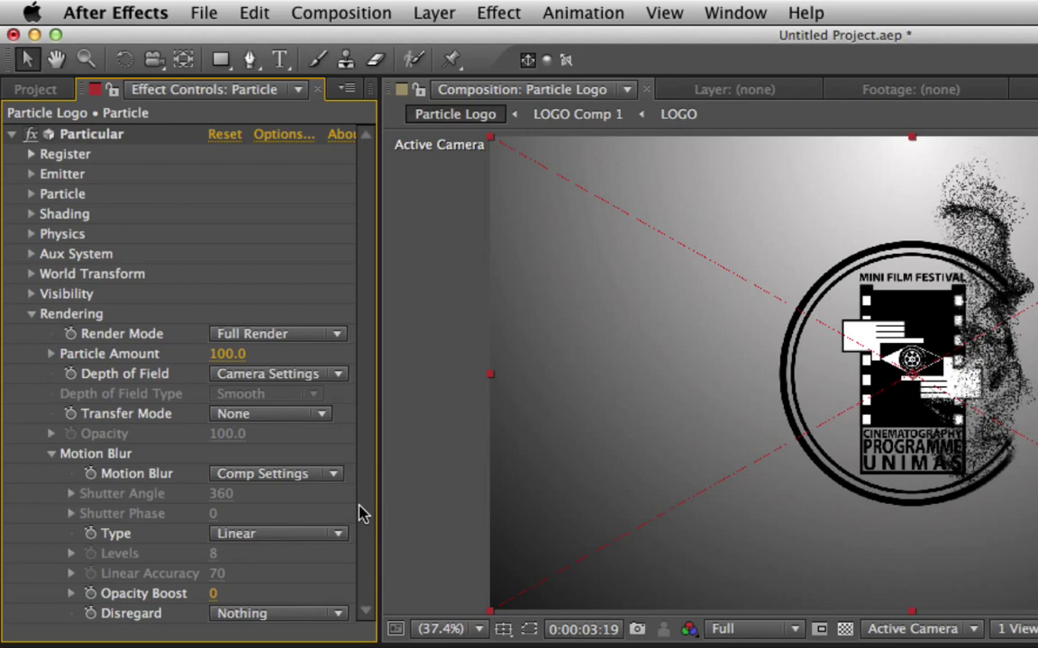
pyautogui.click(334, 477)
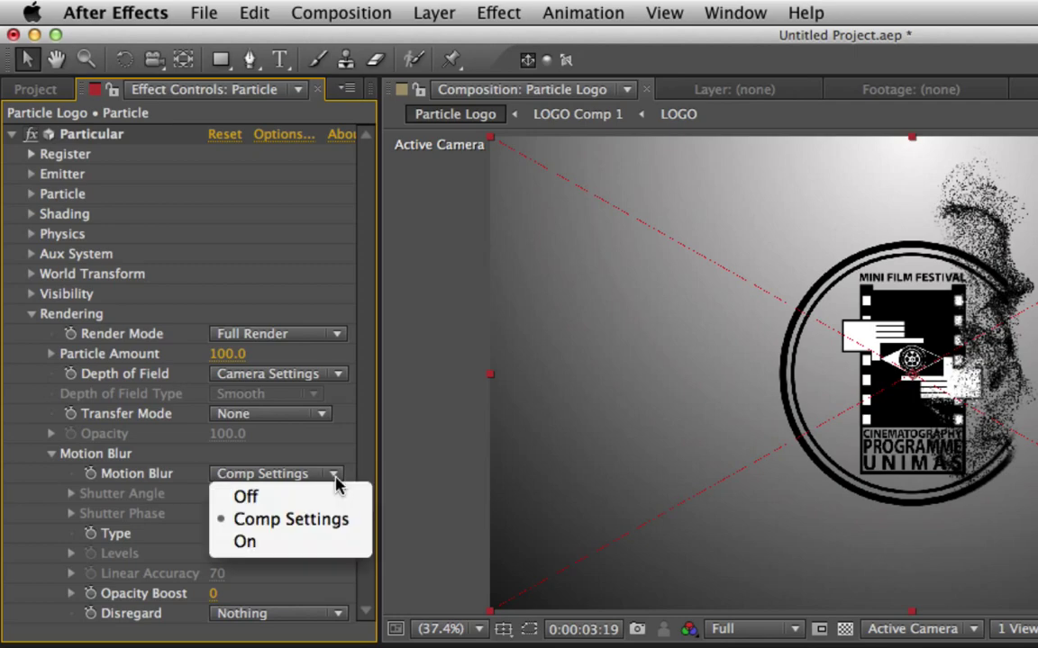
pyautogui.click(250, 546)
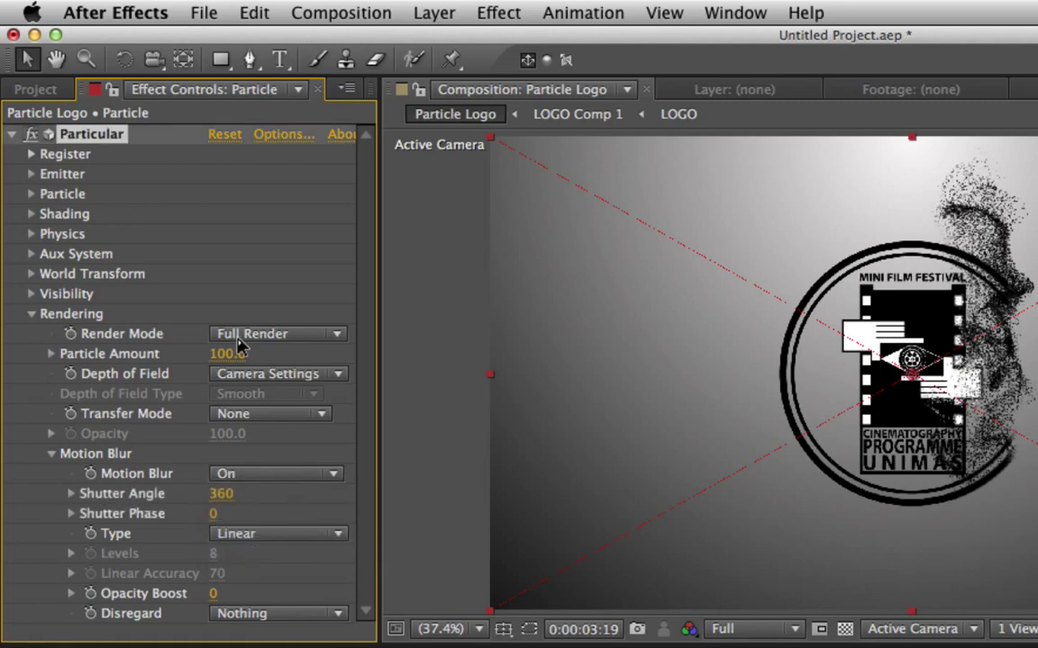
pyautogui.click(33, 316)
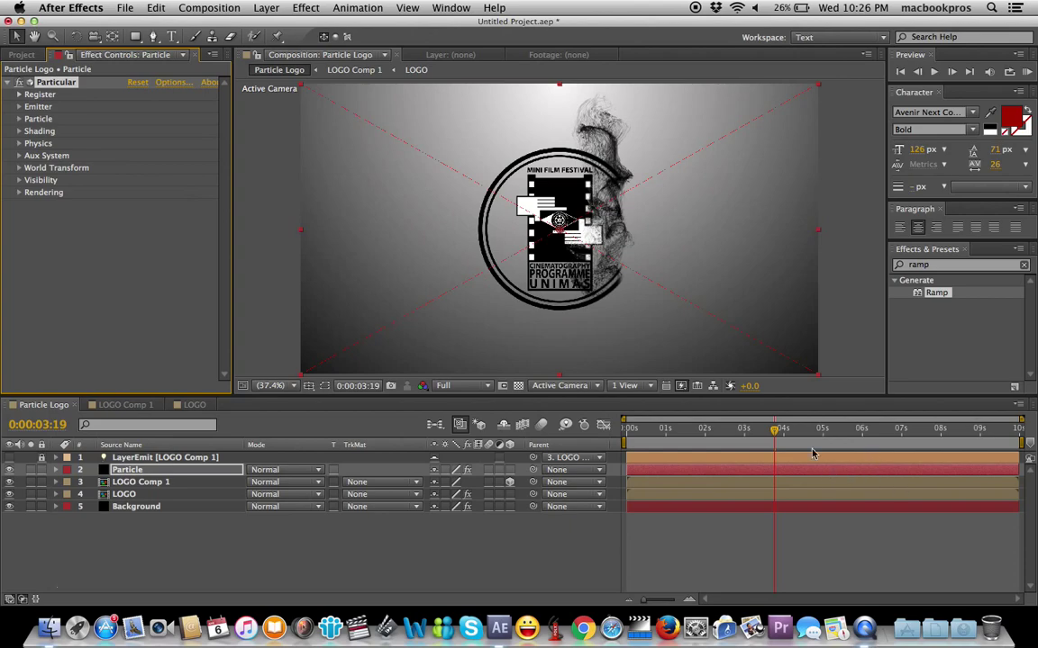
# Scrub the timeline between 0:00:01:07 and 0:00:03:20 to preview the particles.
pyautogui.click(773, 433)
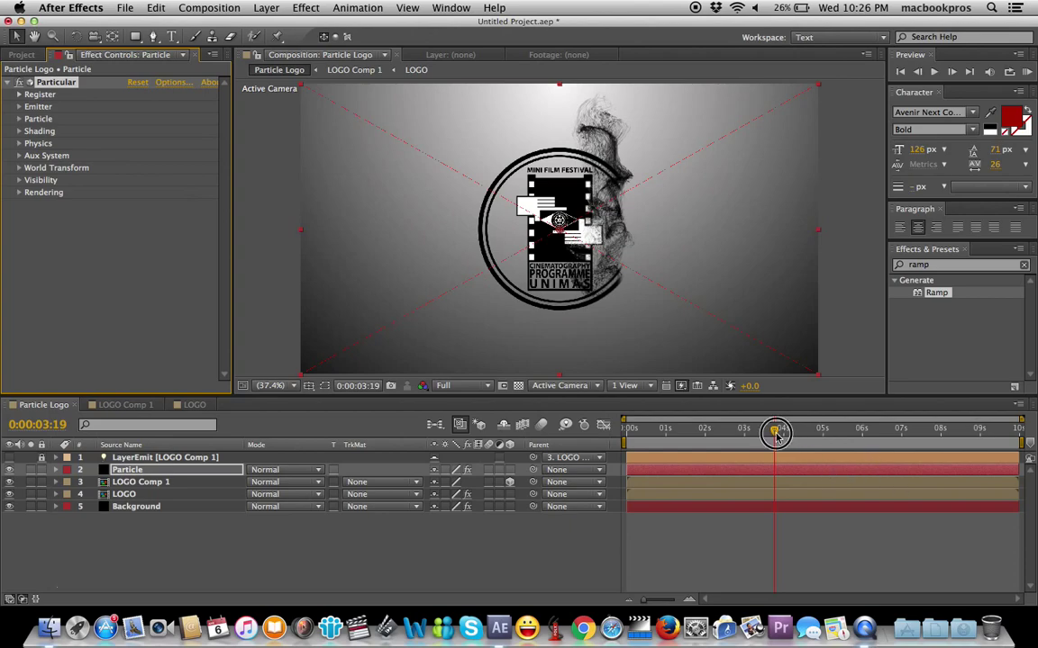
pyautogui.click(719, 432)
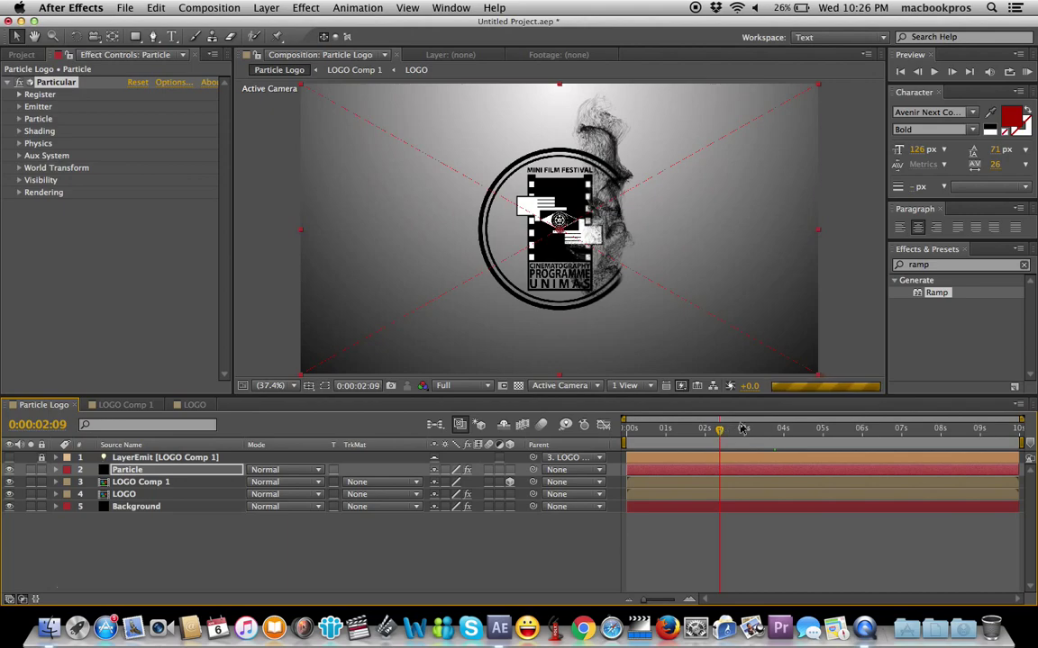
pyautogui.click(717, 431)
pyautogui.moveTo(695, 432); pyautogui.dragTo(678, 435)
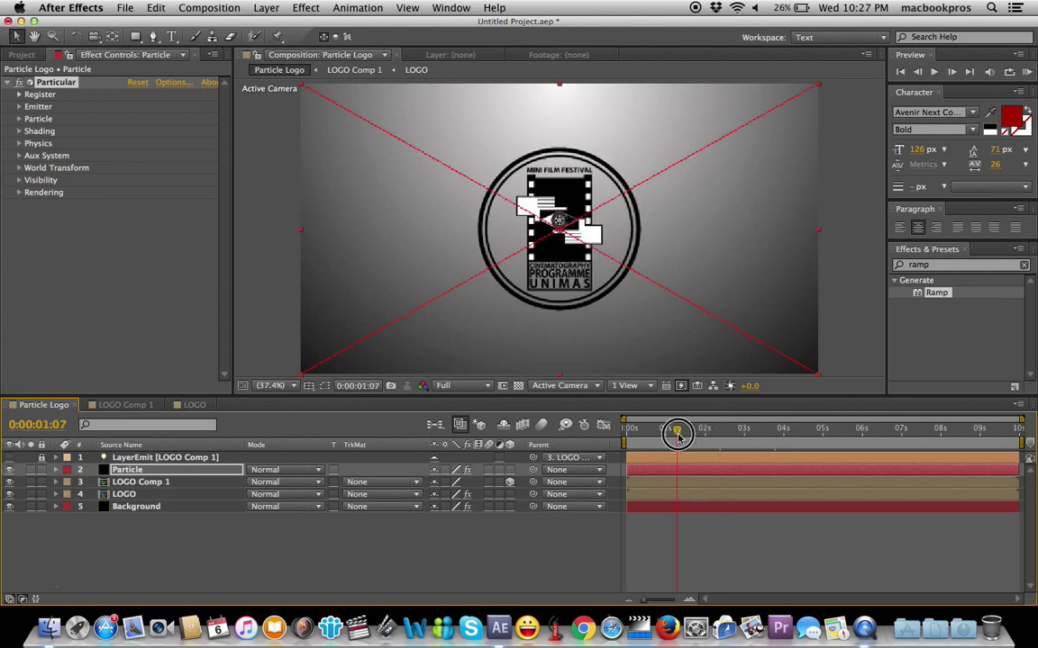
pyautogui.moveTo(677, 435); pyautogui.dragTo(778, 440)
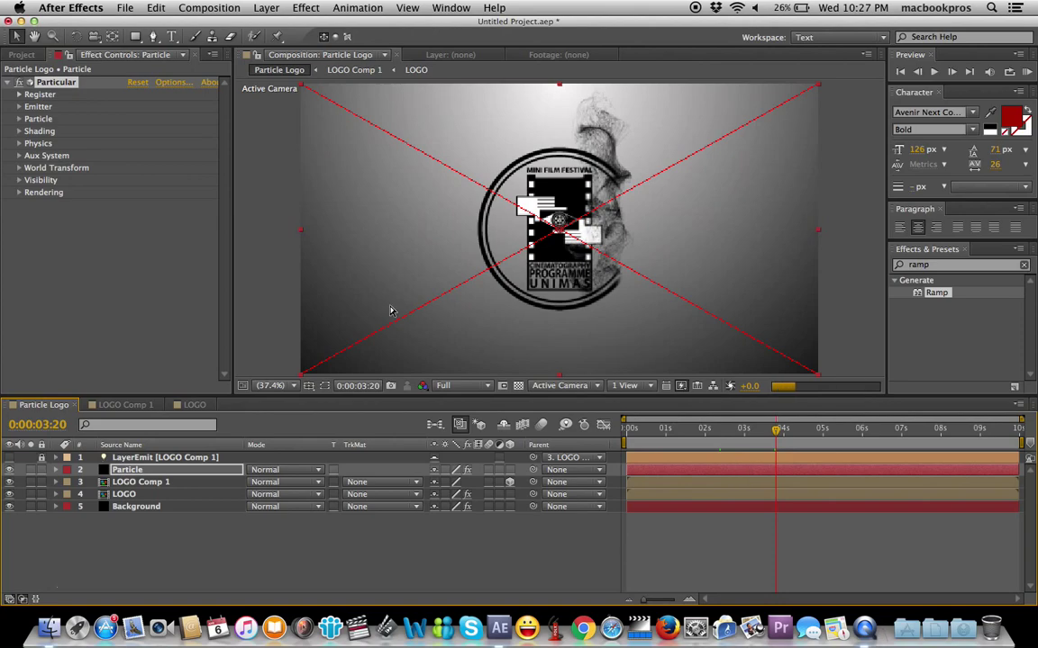
# Deselect the Particle layer and start a new composition from the Project panel.
pyautogui.click(157, 564)
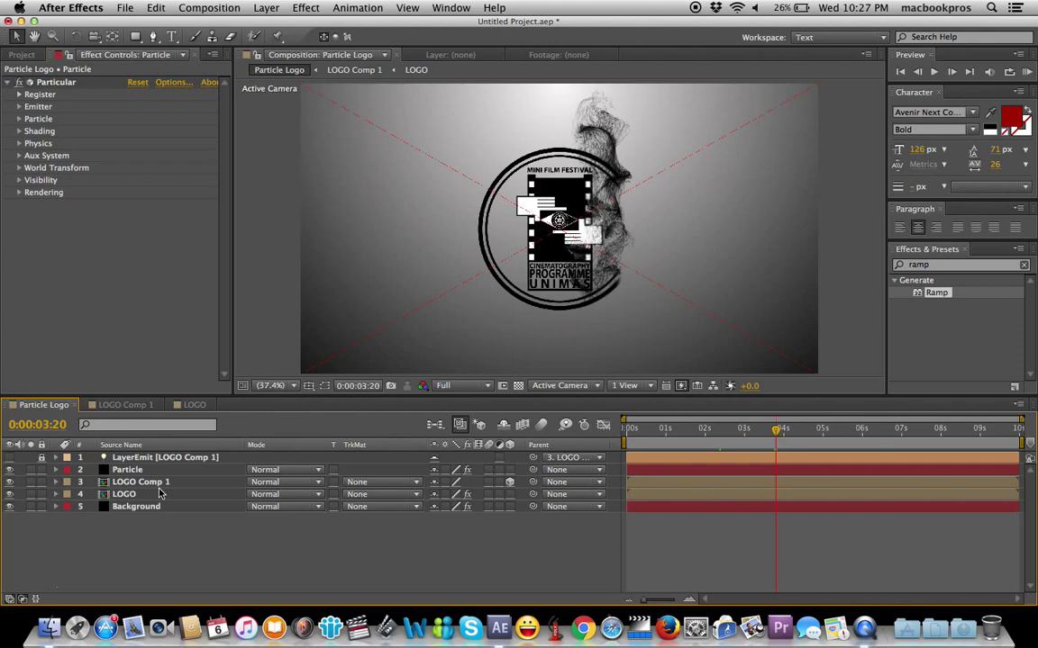
pyautogui.click(23, 57)
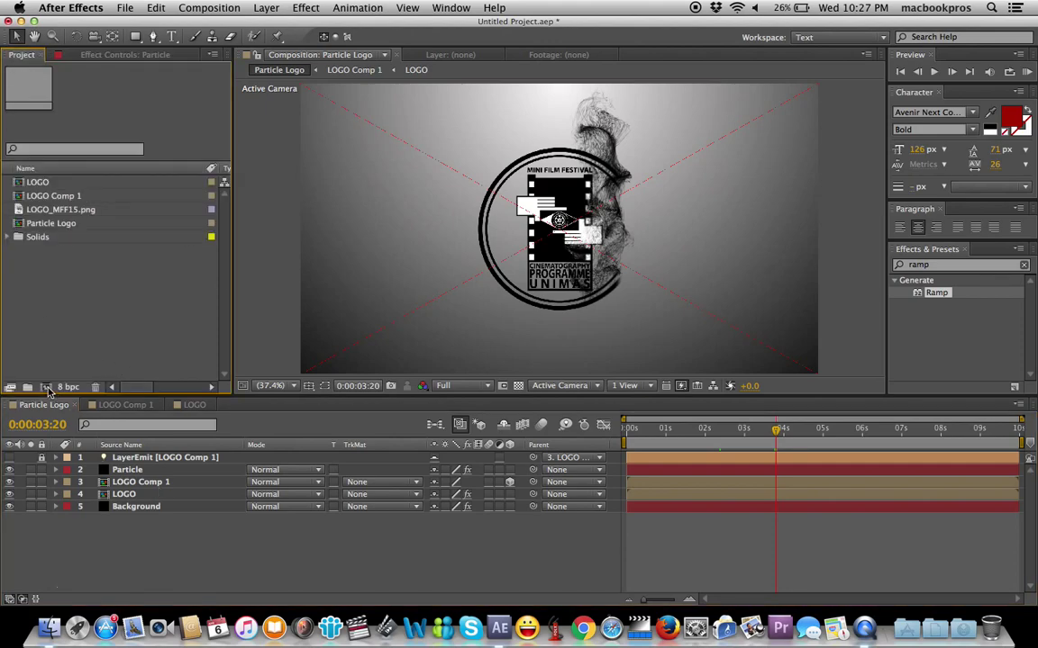
pyautogui.click(46, 387)
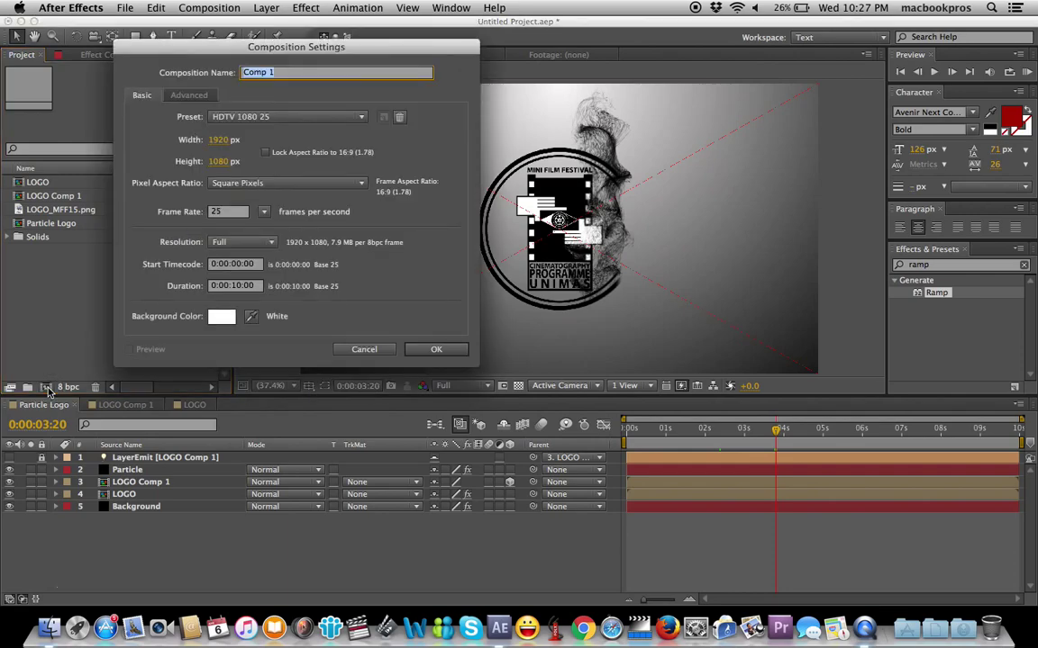
# Create the 1920×1080, 25 fps composition named 'Final Particle Output'.
pyautogui.write('Final')
pyautogui.write(' Particle')
pyautogui.write(' Out')
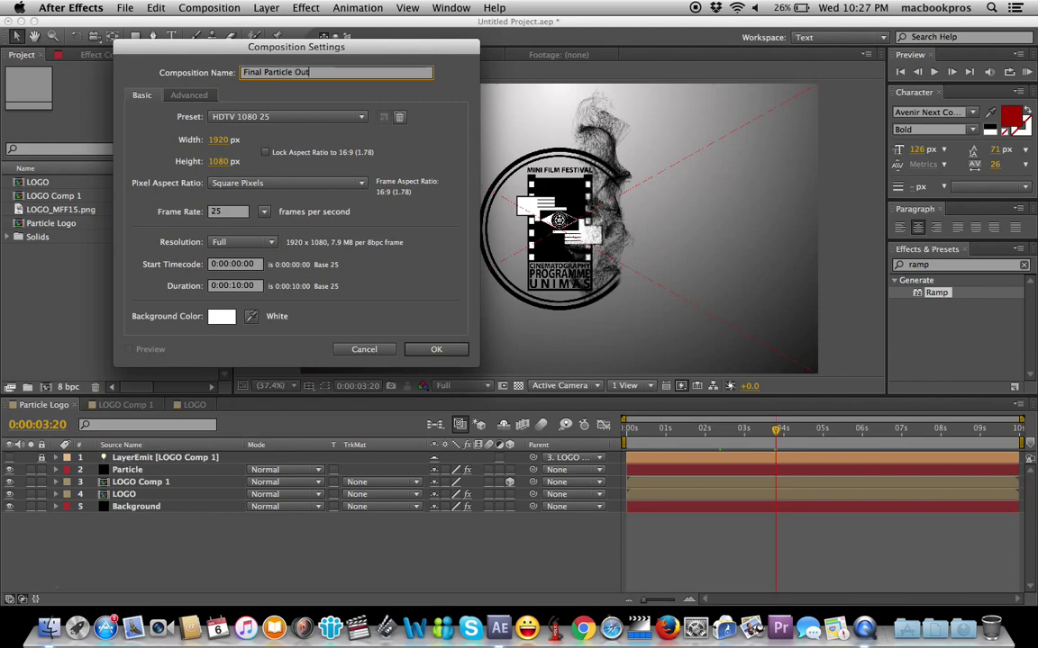
pyautogui.write('pit')
pyautogui.press('BackSpace')
pyautogui.press('BackSpace')
pyautogui.write('ut')
pyautogui.click(435, 349)
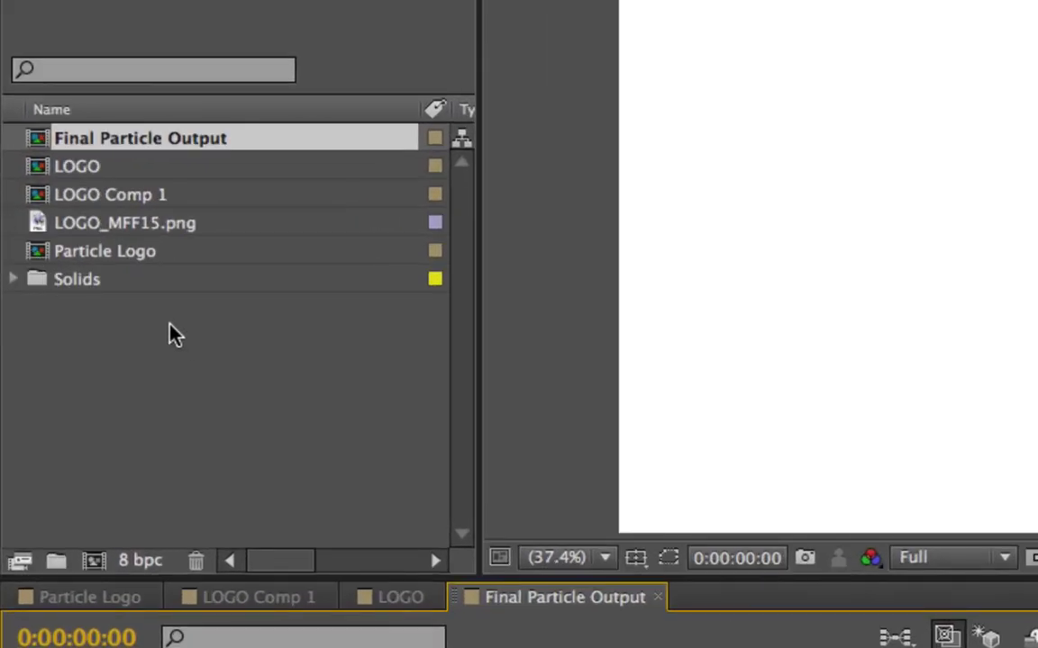
pyautogui.click(133, 253)
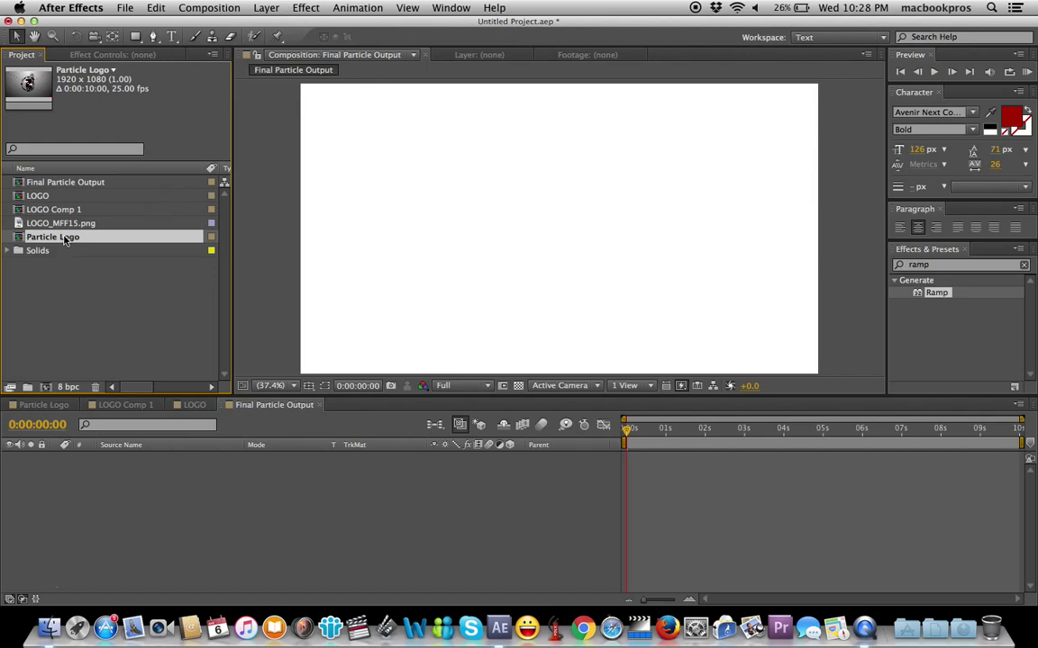
# Add Particle Logo as a layer in Final Particle Output and select it.
pyautogui.moveTo(67, 278); pyautogui.dragTo(106, 461)
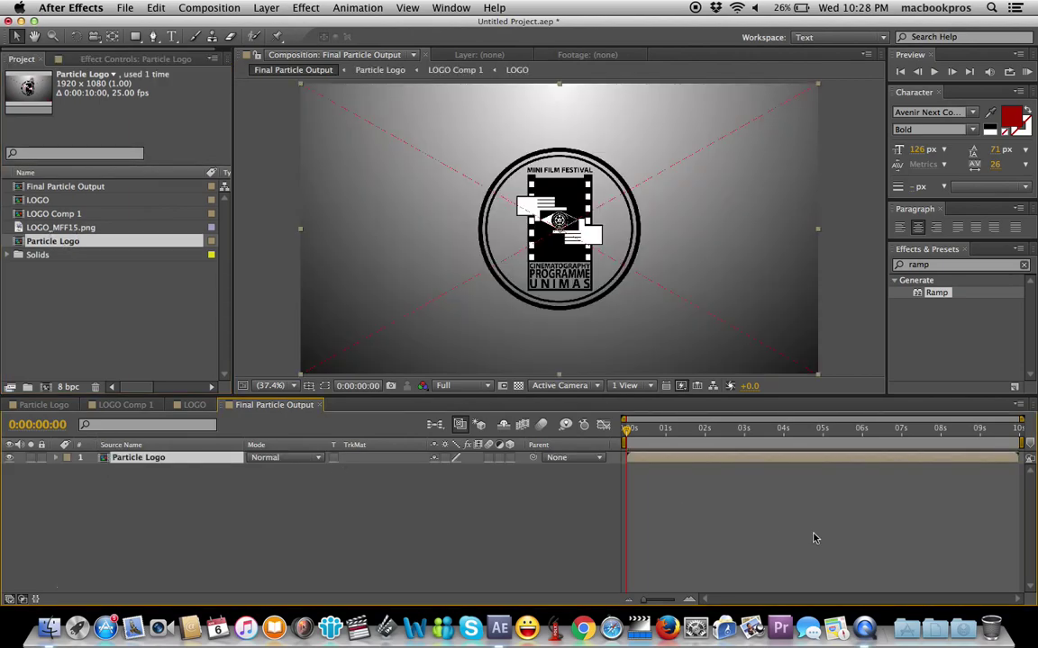
pyautogui.click(266, 511)
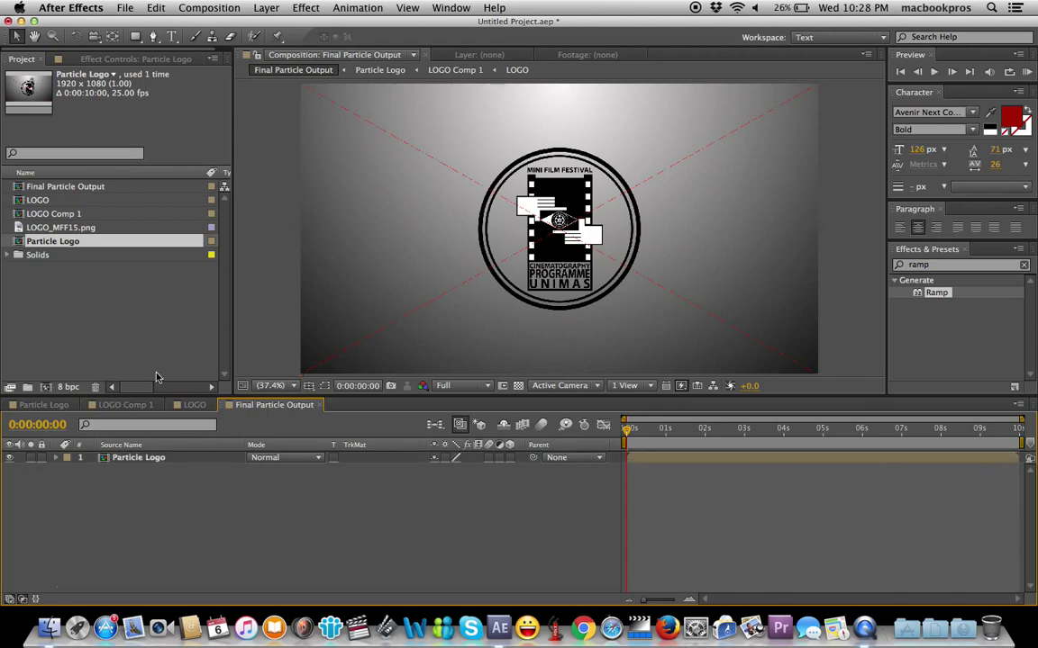
pyautogui.click(179, 465)
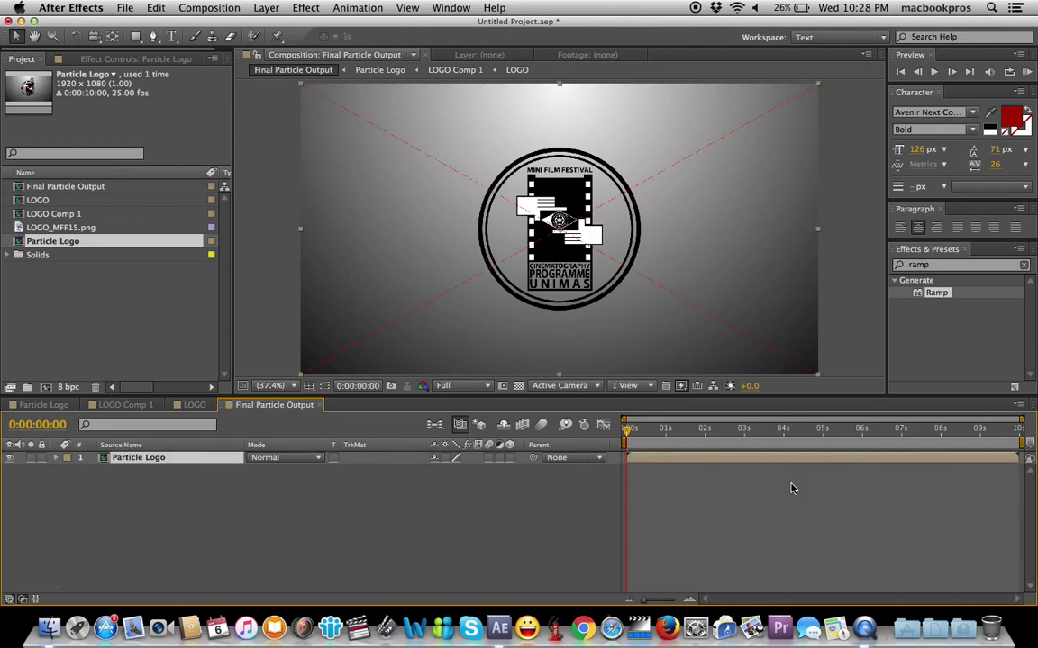
pyautogui.rightClick(725, 464)
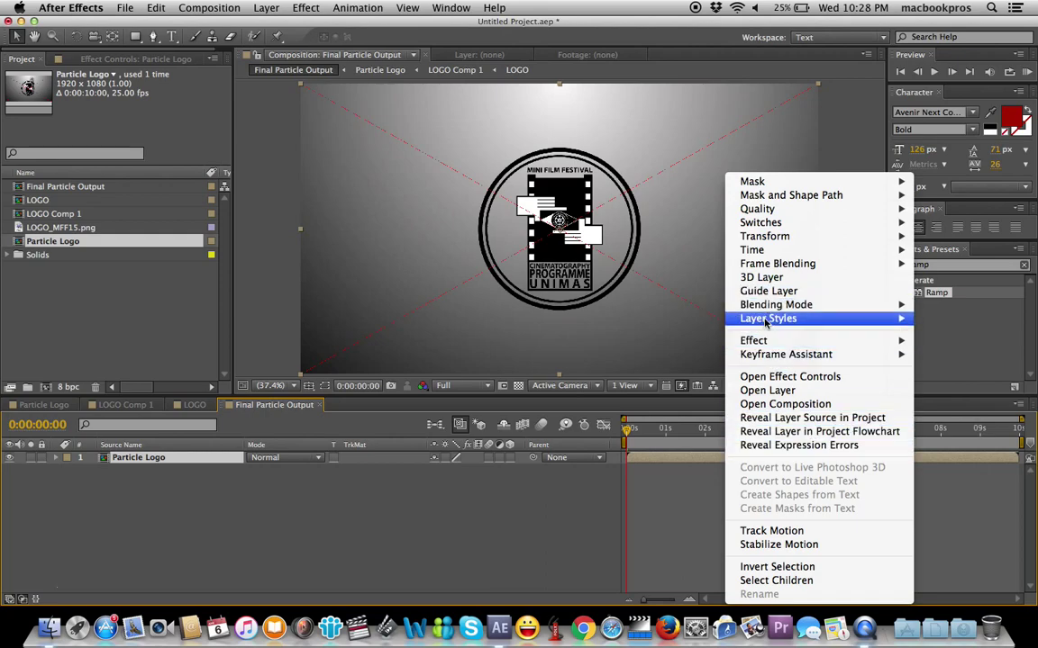
# Time-reverse the Particle Logo layer and begin scrubbing through the reversed animation.
pyautogui.moveTo(756, 255)
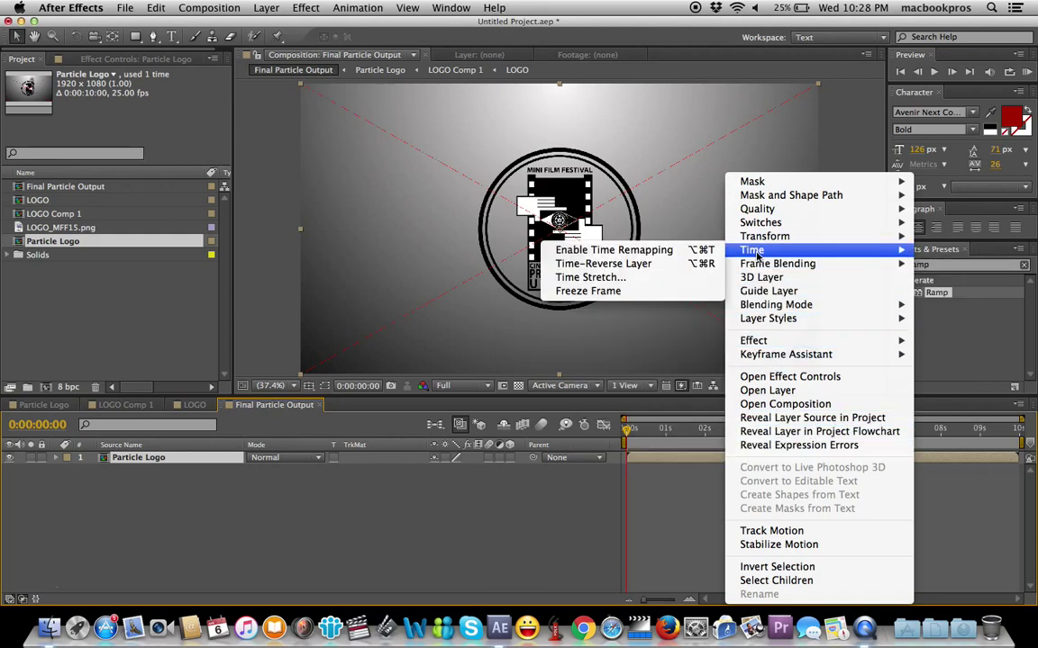
pyautogui.click(634, 265)
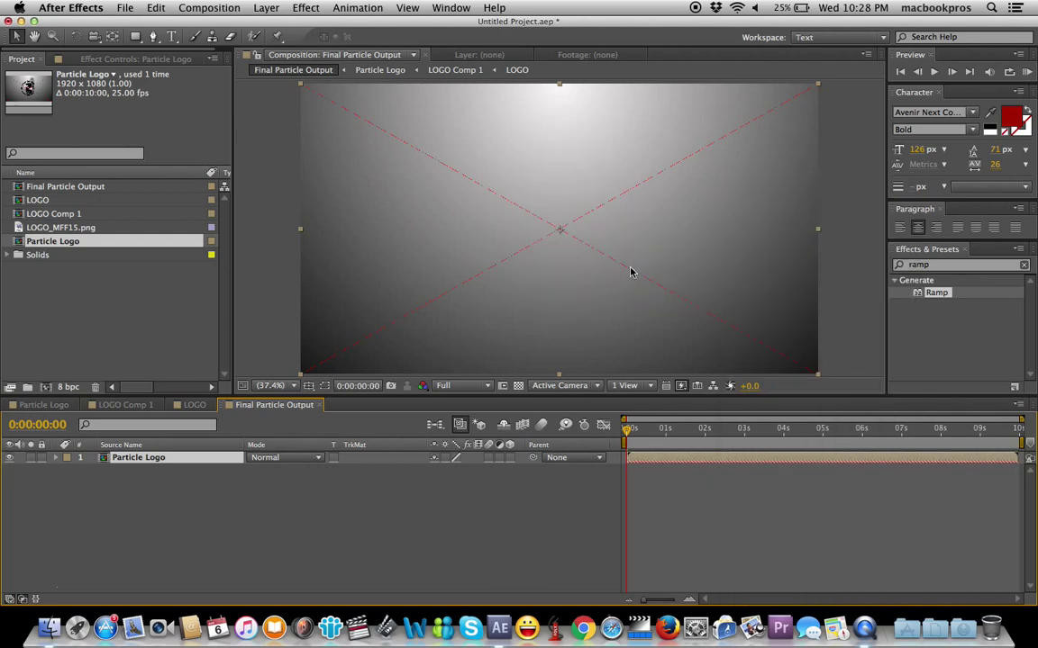
pyautogui.moveTo(630, 431); pyautogui.dragTo(690, 435)
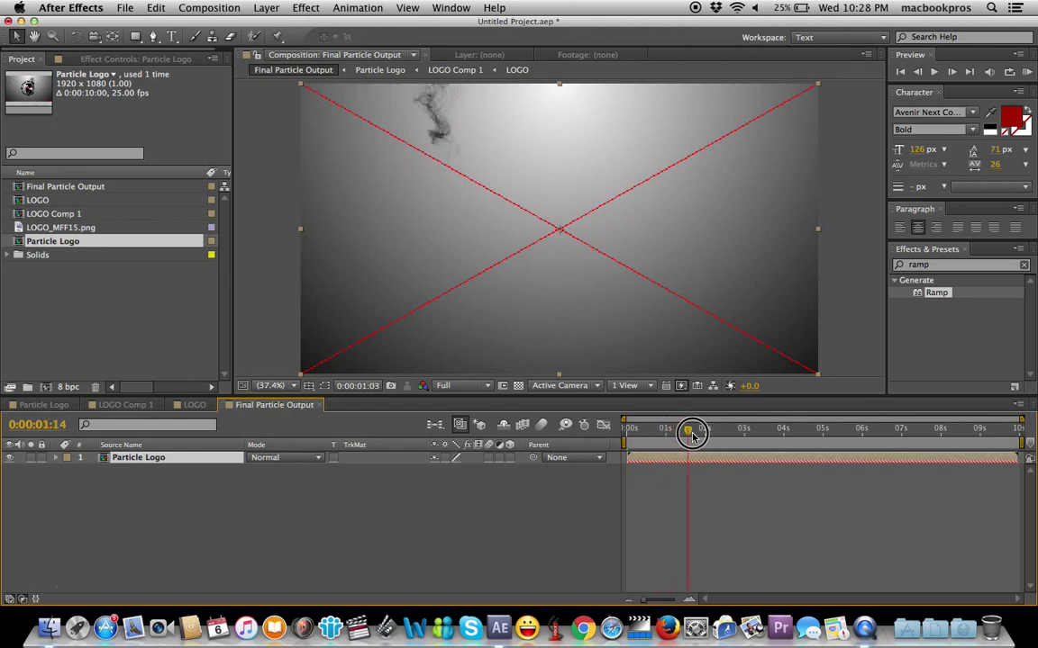
# Preview the reversed particles around 0:00:02:11–0:00:02:12, then jump to 0:00:05:20.
pyautogui.moveTo(690, 434); pyautogui.dragTo(726, 434)
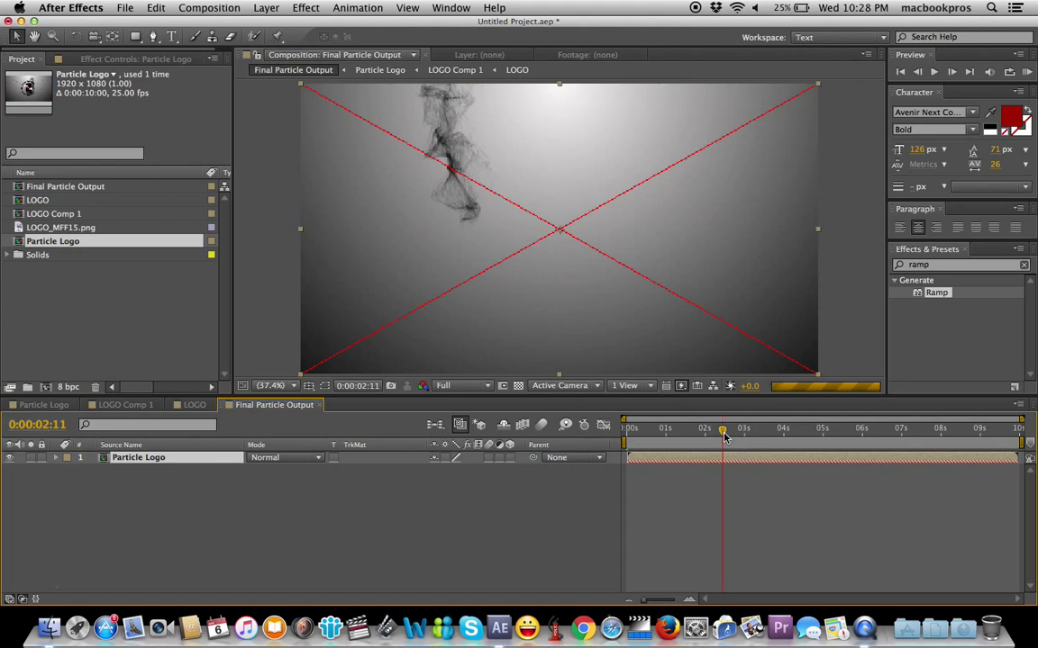
pyautogui.moveTo(725, 434); pyautogui.dragTo(785, 436)
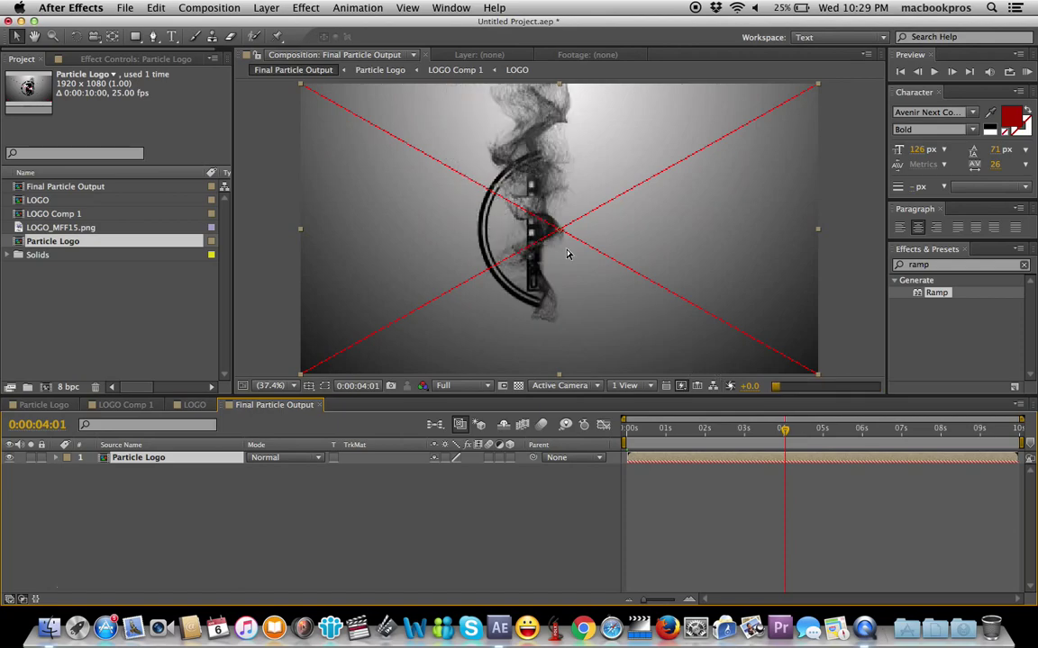
pyautogui.click(855, 436)
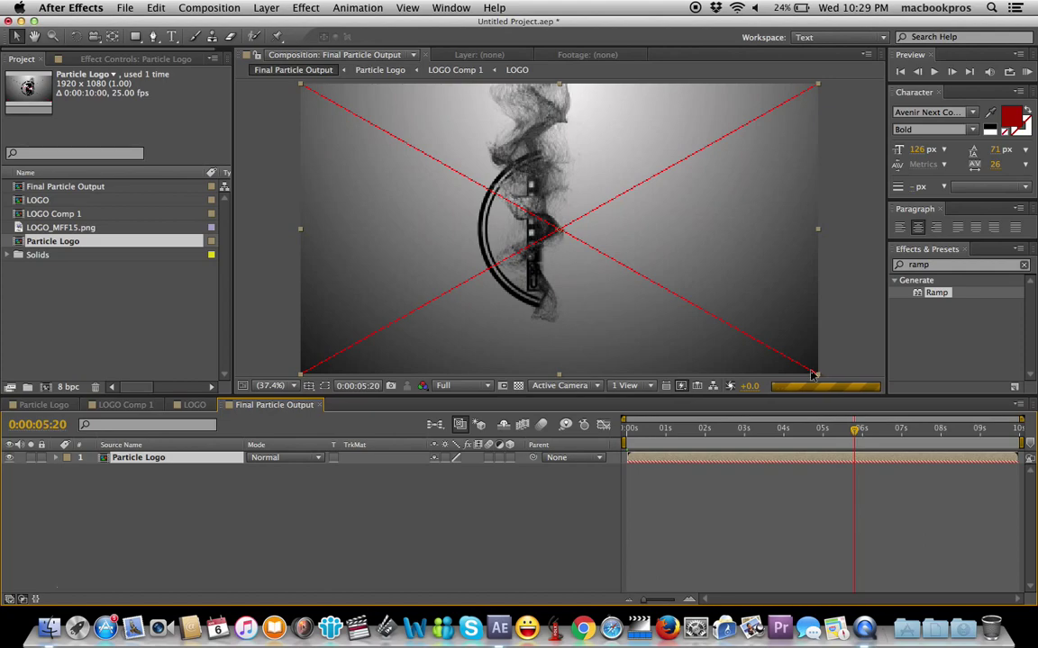
# Set the viewer resolution to Auto and move the current time to 0:00:06:09.
pyautogui.click(488, 388)
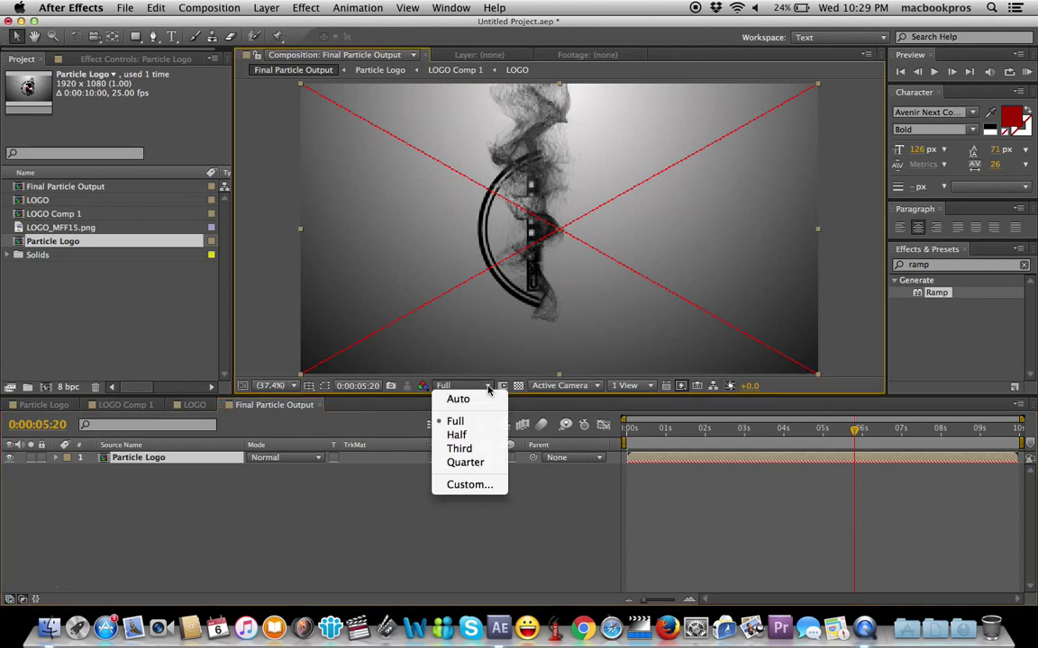
pyautogui.click(488, 388)
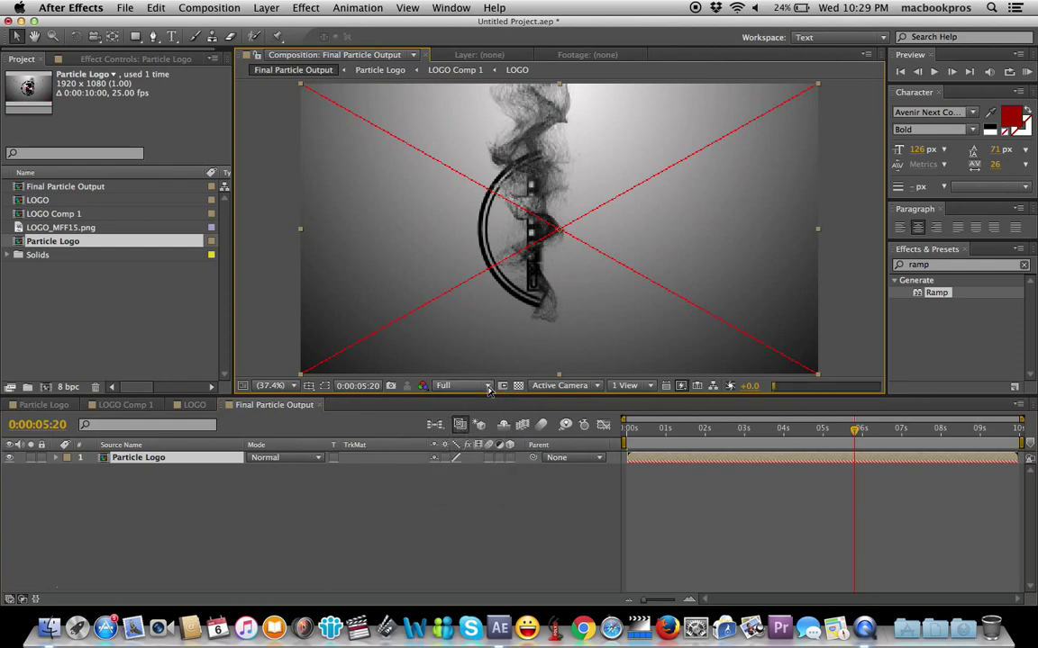
pyautogui.click(489, 387)
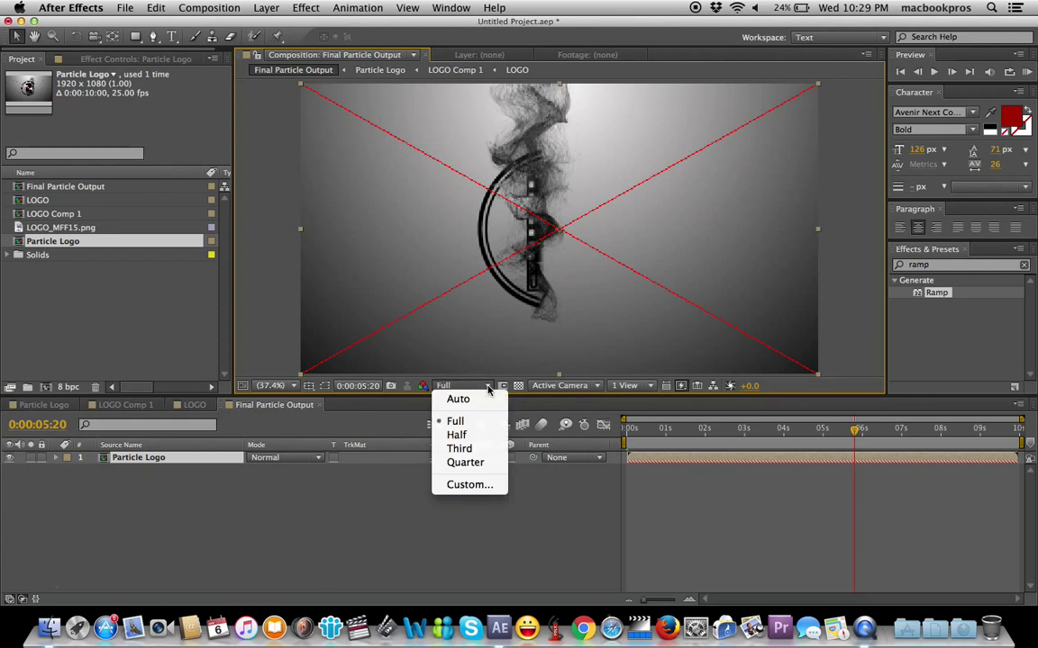
pyautogui.click(479, 400)
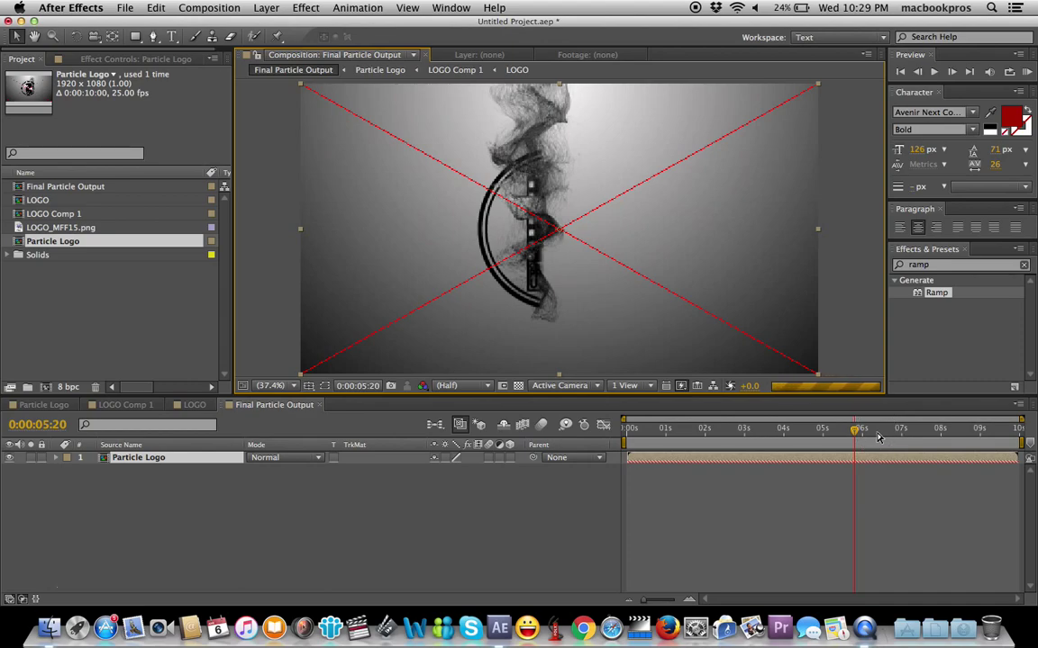
pyautogui.click(877, 432)
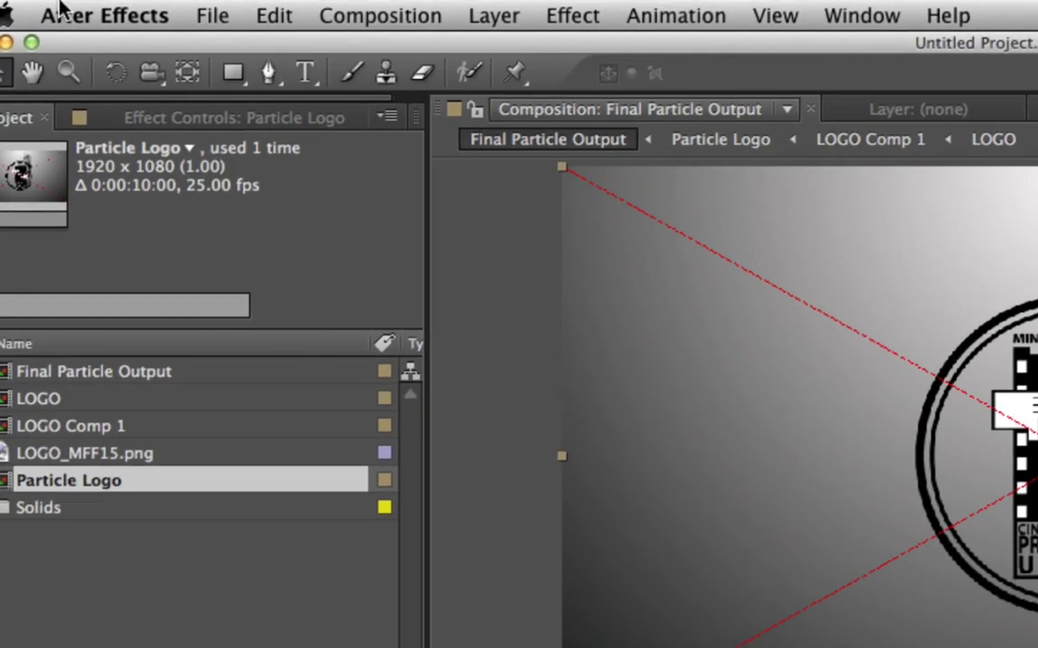
pyautogui.click(212, 17)
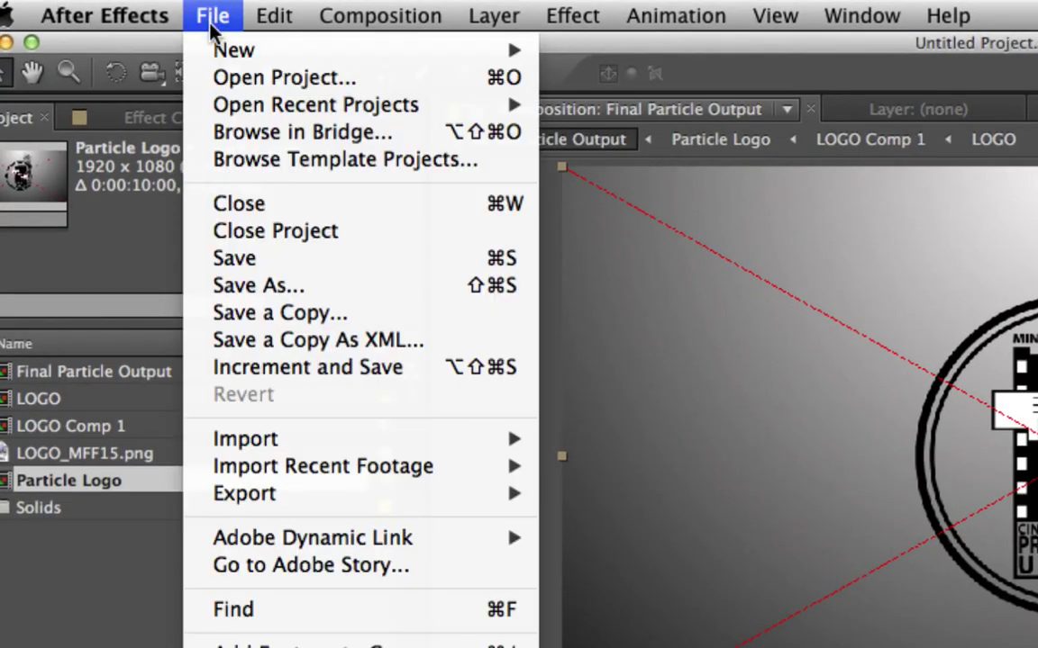
# Add the Final Particle Output composition to the Render Queue as Final Particle Output.mov.
pyautogui.moveTo(260, 494)
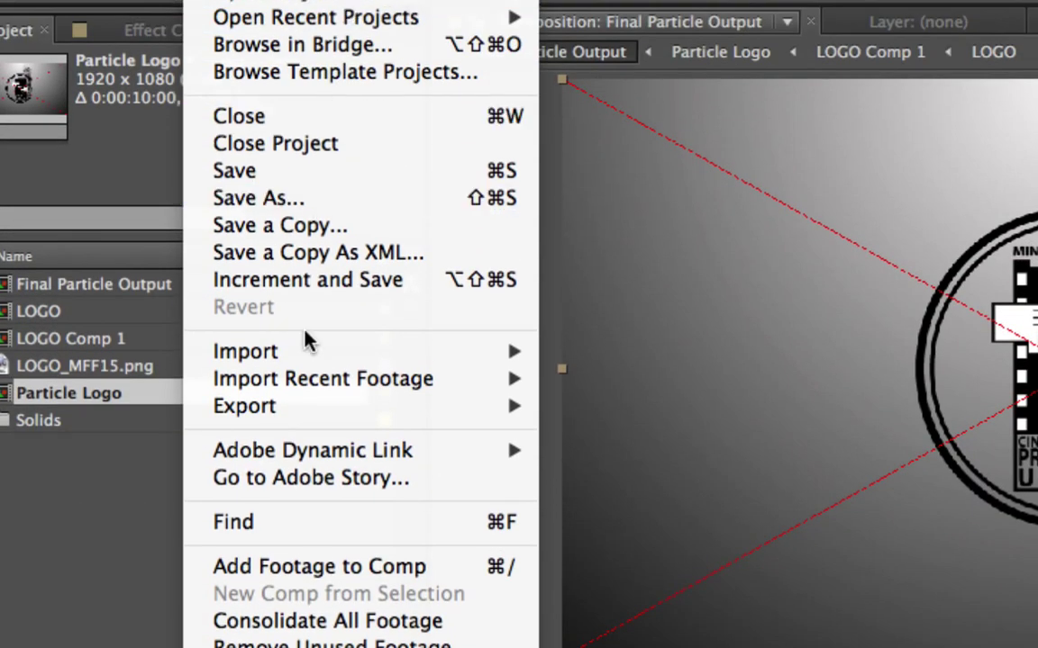
pyautogui.moveTo(290, 399)
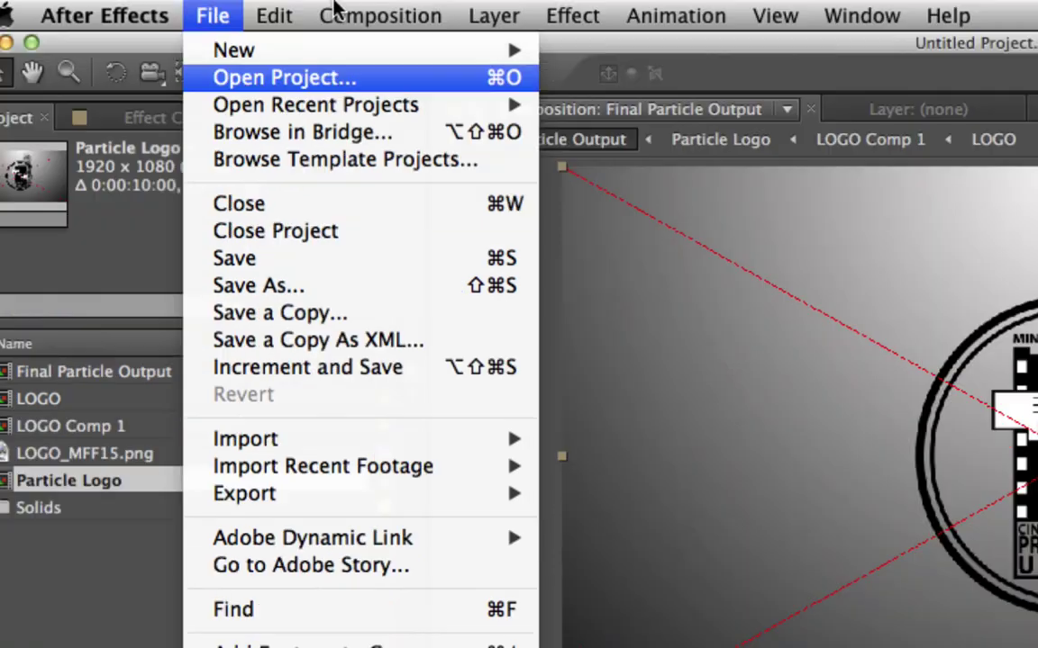
pyautogui.moveTo(365, 9)
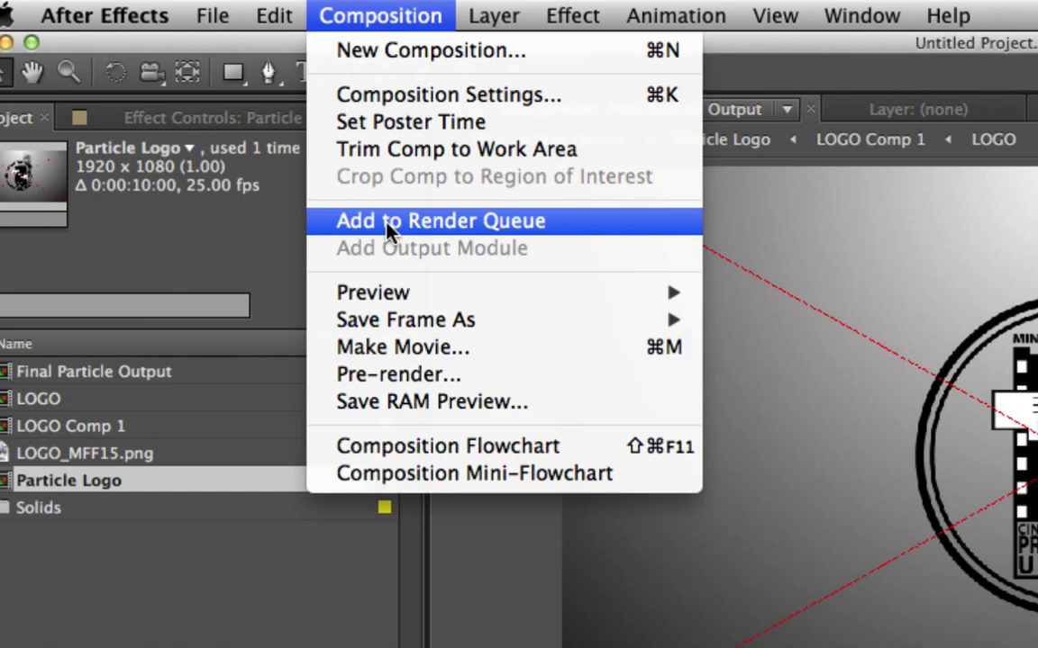
pyautogui.click(389, 230)
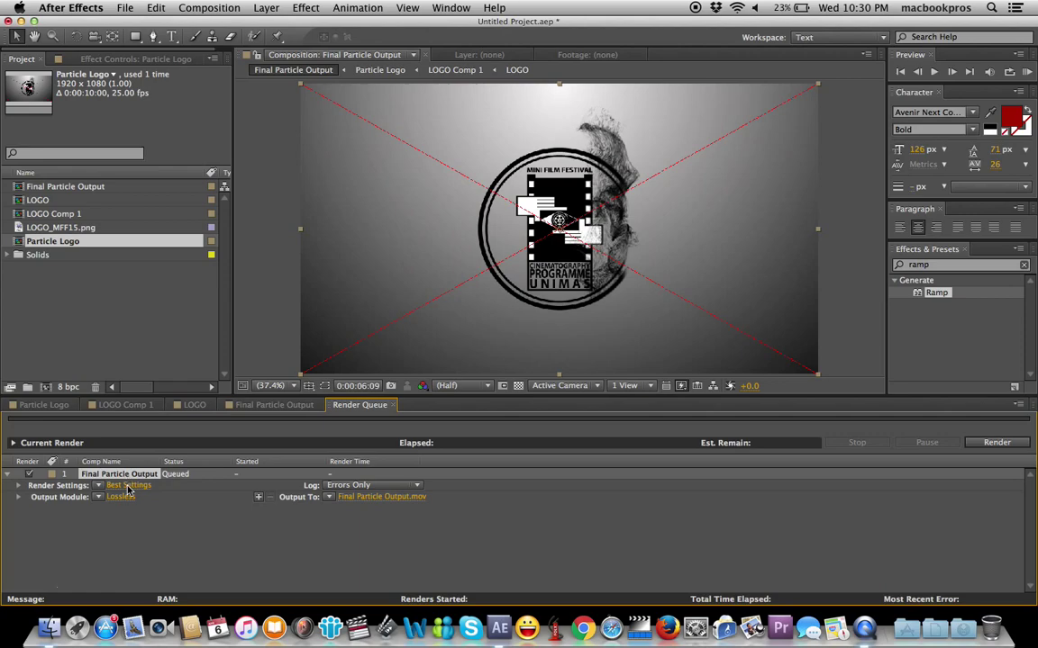
pyautogui.click(129, 488)
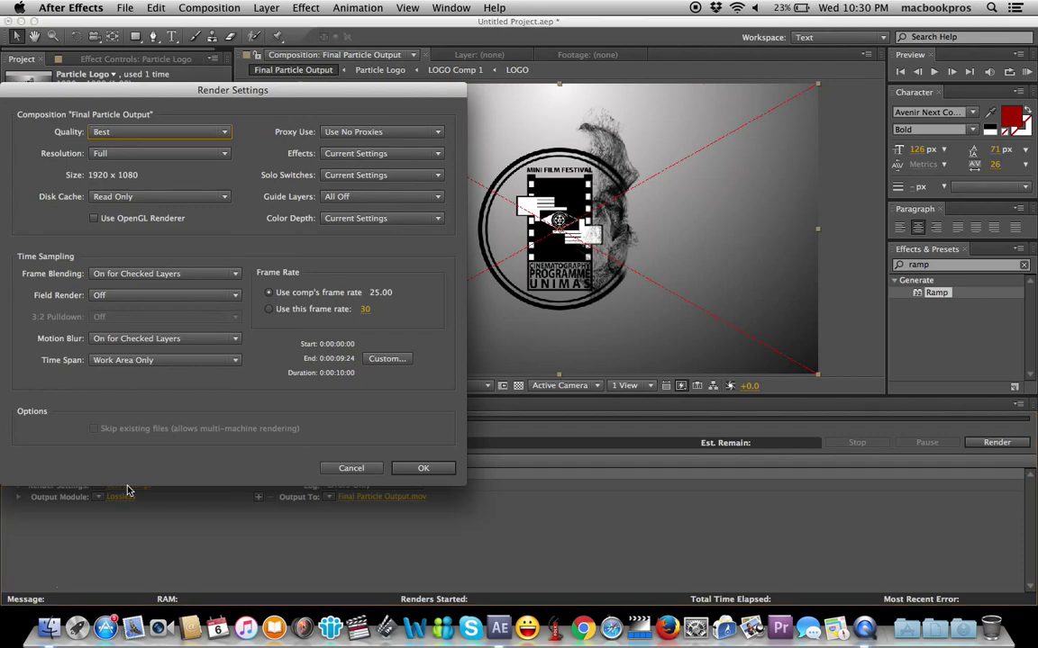
# Keep render quality at Best, confirm Render Settings, and leave the log at Errors Only.
pyautogui.click(225, 133)
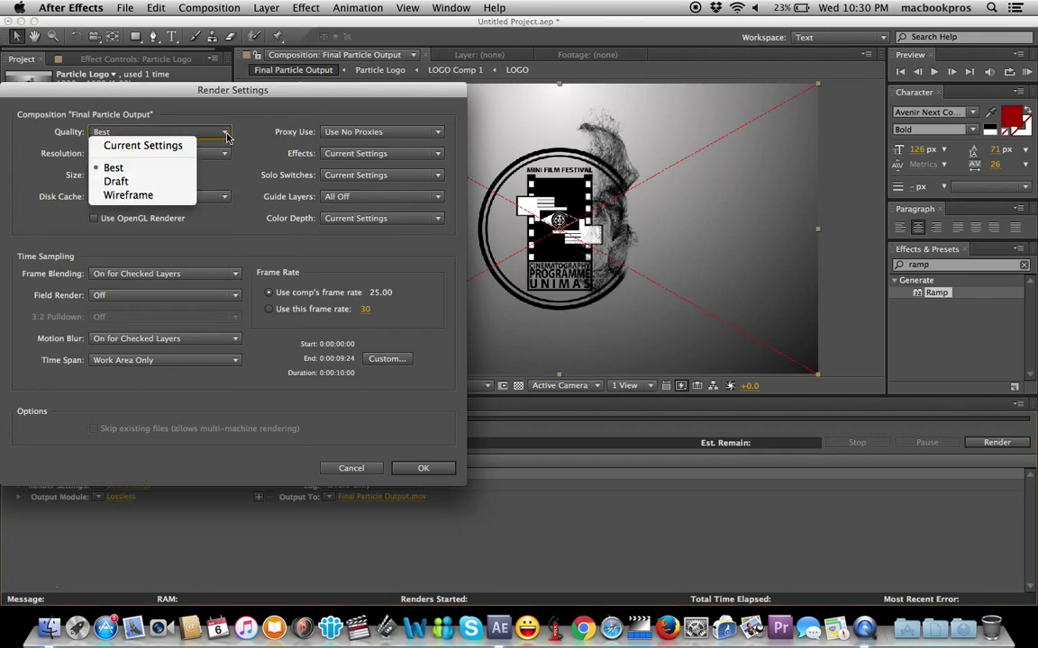
pyautogui.click(169, 167)
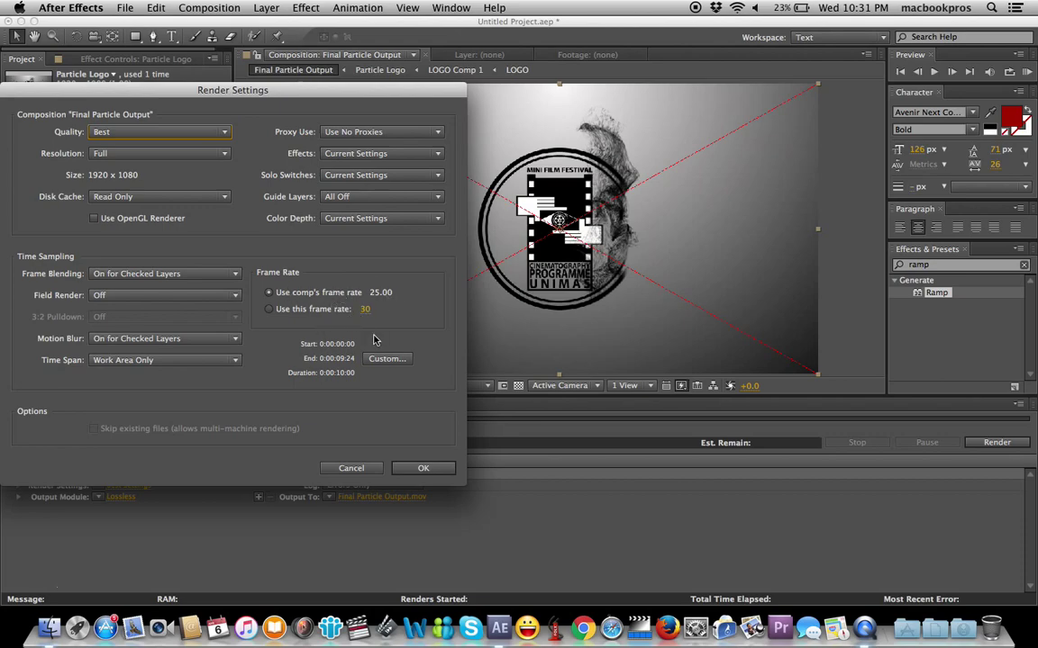
pyautogui.click(434, 470)
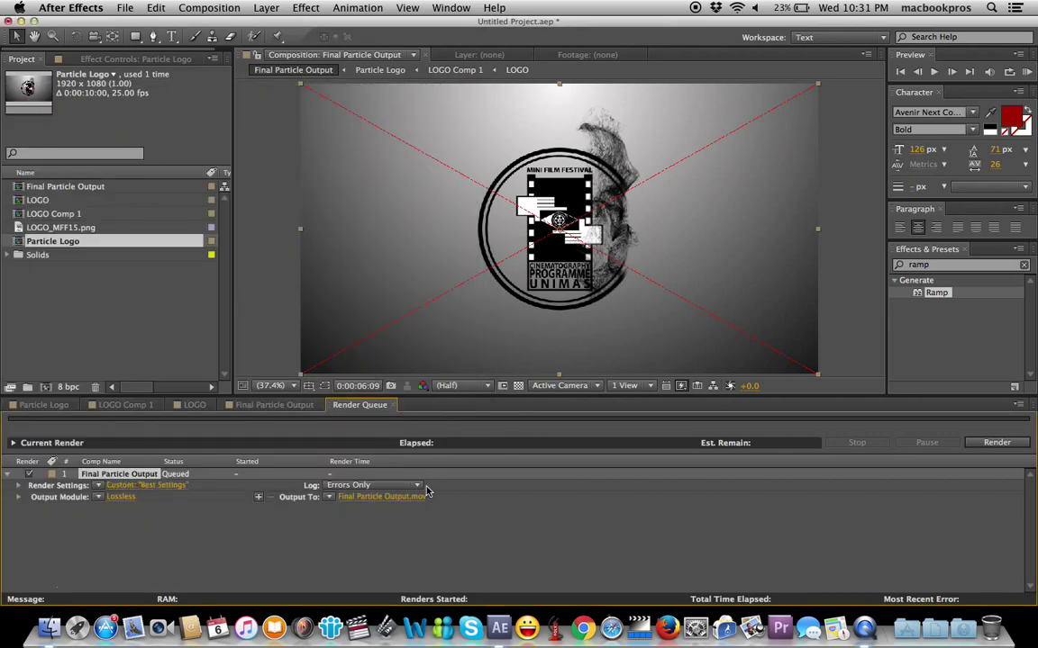
pyautogui.click(418, 487)
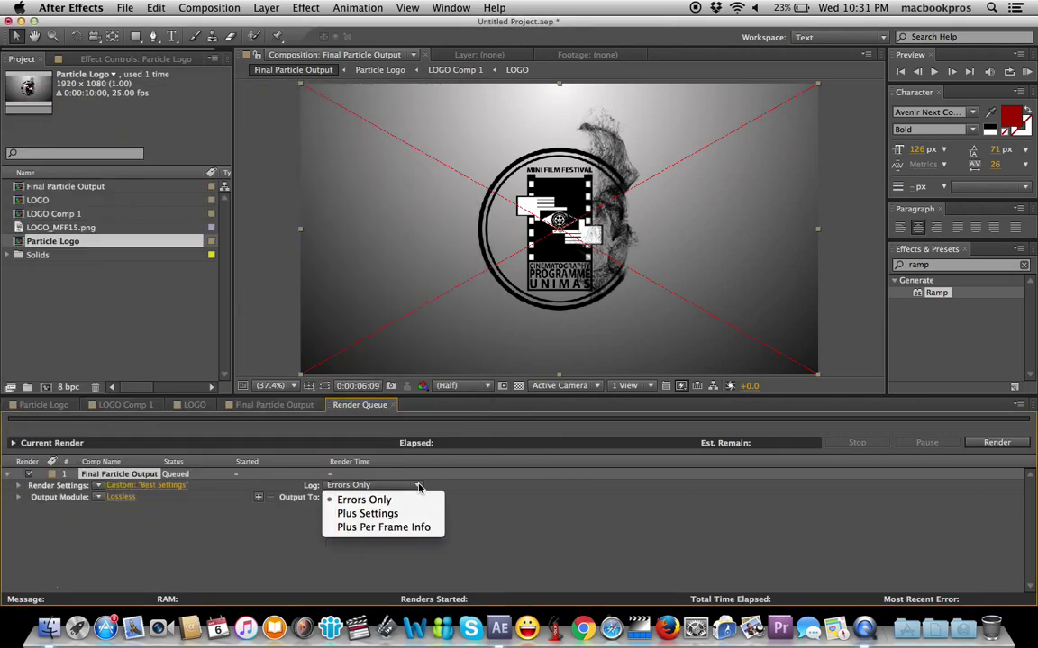
pyautogui.click(364, 500)
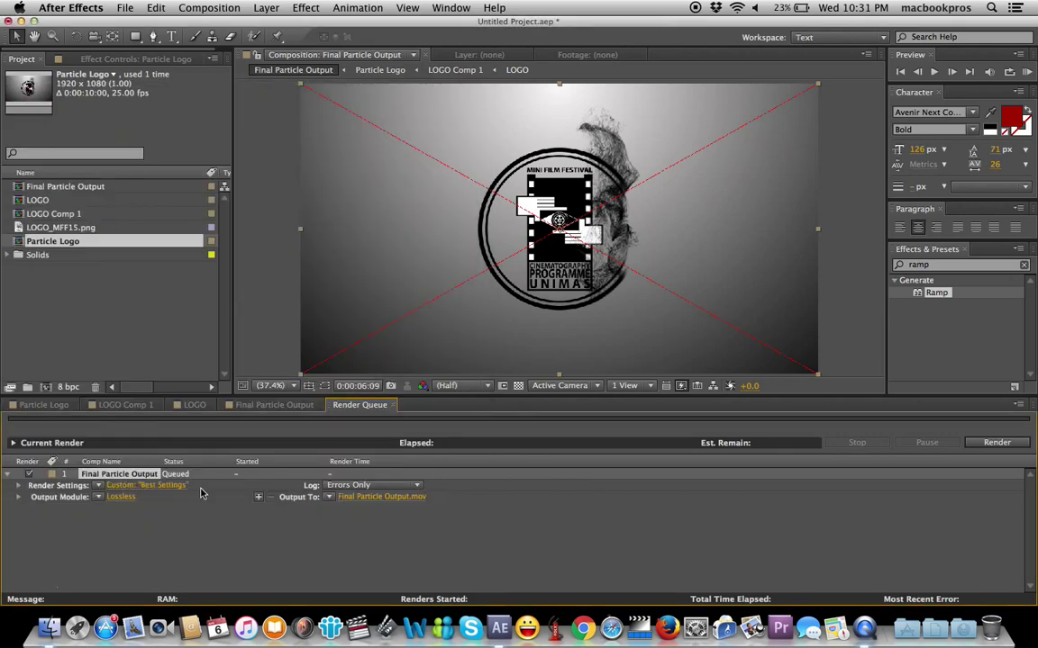
# Set the Output Module format to QuickTime and confirm the settings.
pyautogui.click(128, 501)
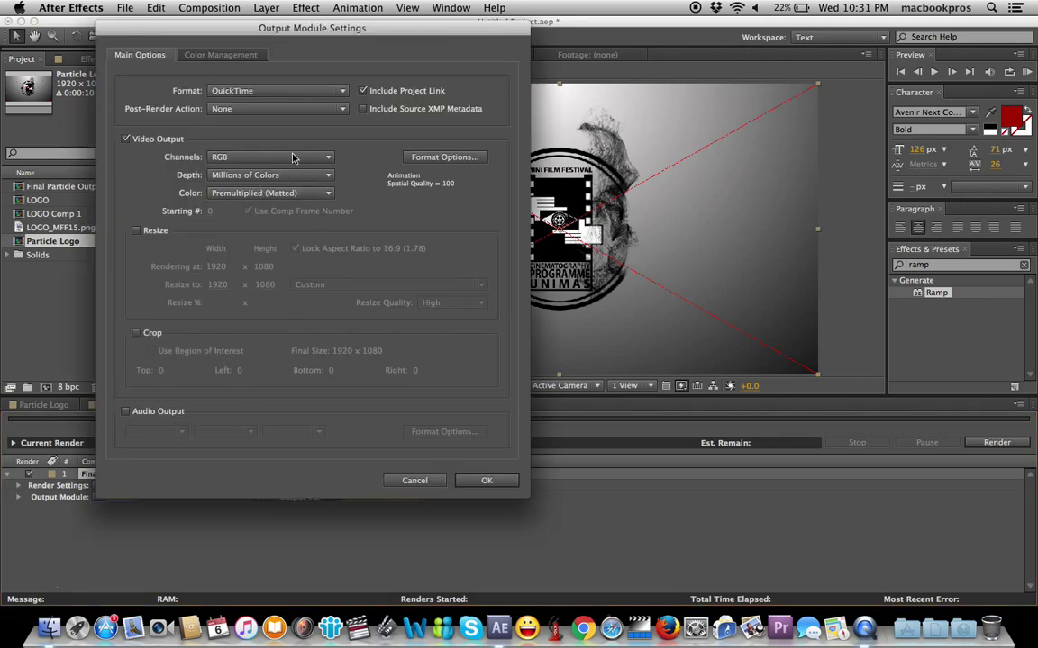
pyautogui.click(342, 92)
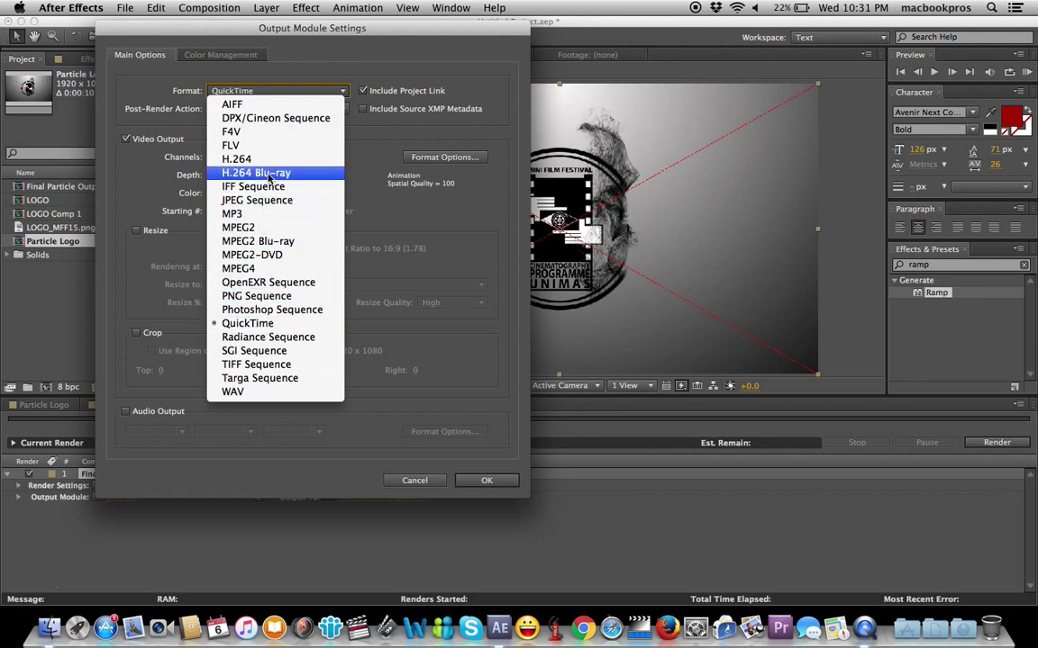
pyautogui.click(263, 330)
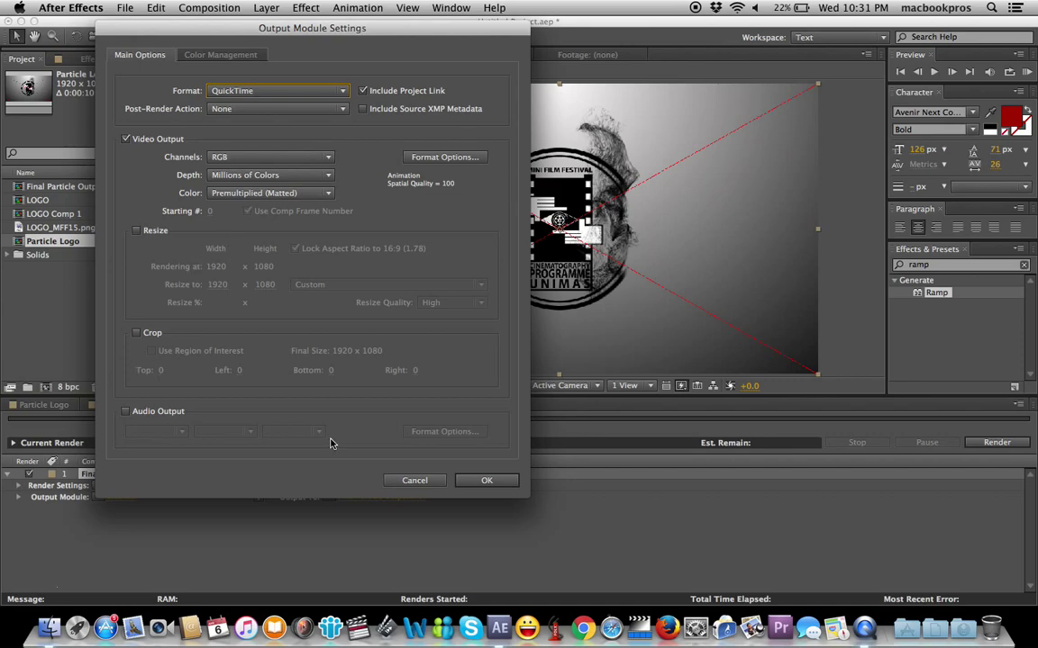
pyautogui.click(478, 481)
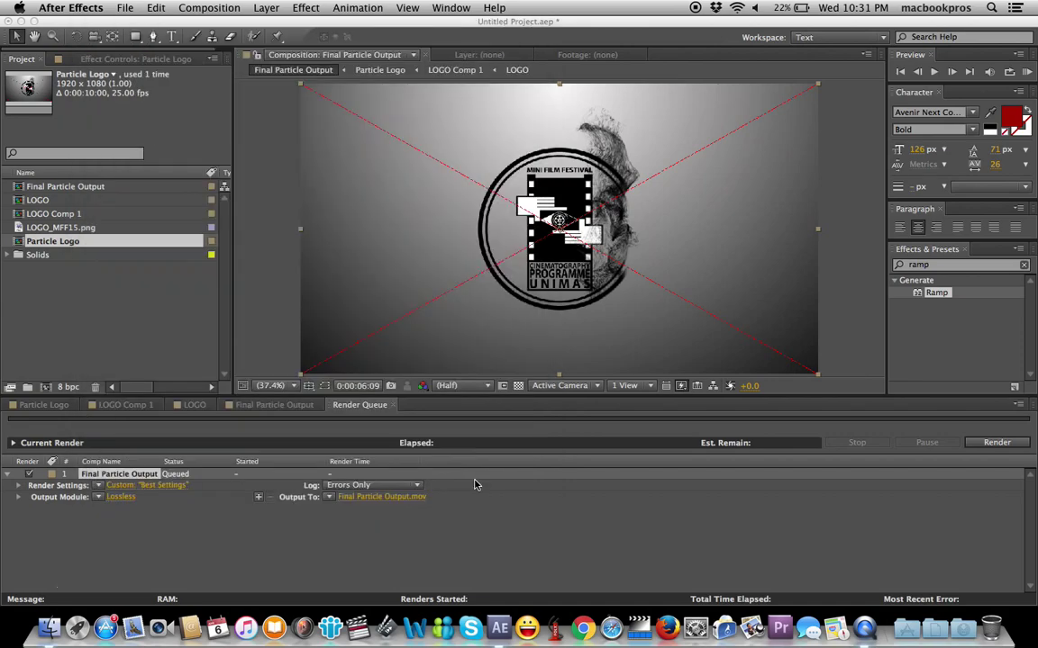
# Save the output to the Desktop as Final Particle Output_MFF16.mov and start rendering.
pyautogui.click(376, 499)
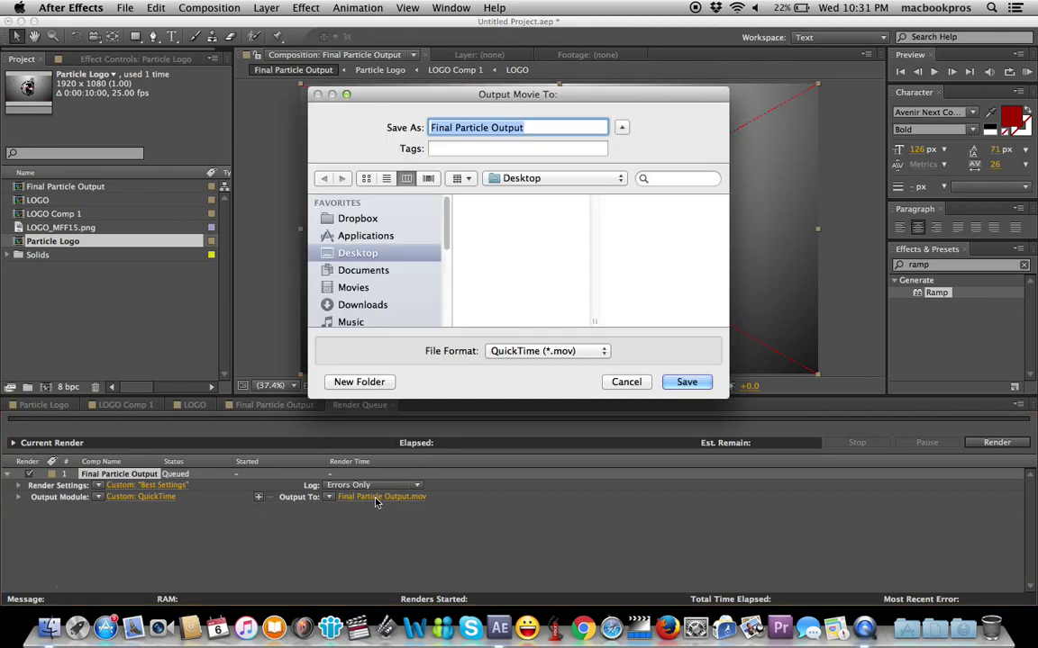
pyautogui.click(538, 124)
pyautogui.write('_')
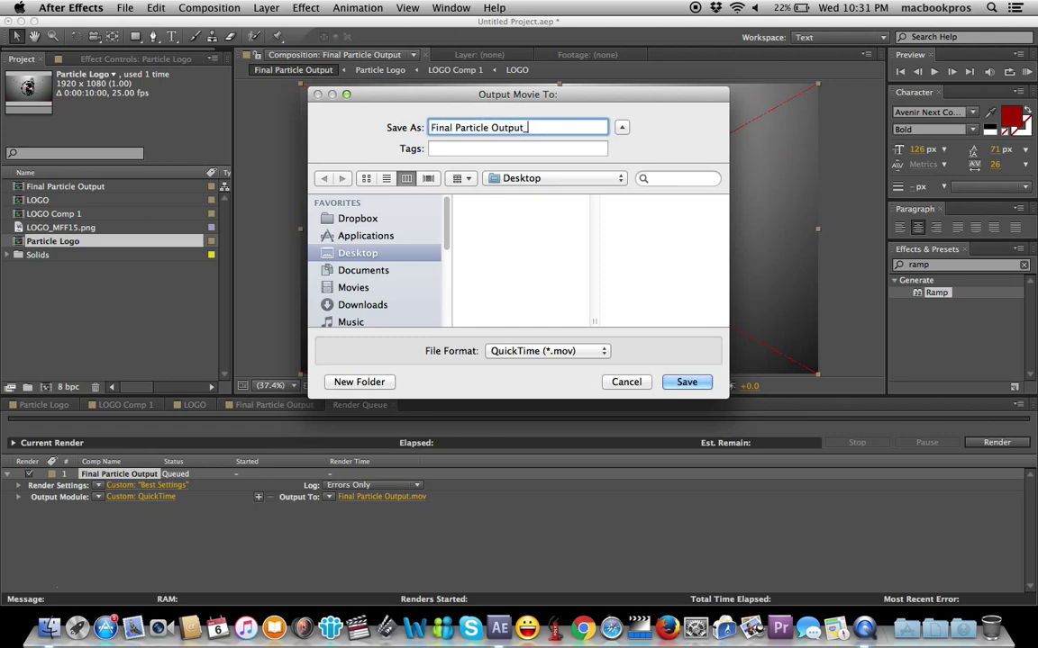
pyautogui.write('MFF')
pyautogui.write('16')
pyautogui.click(383, 258)
pyautogui.click(689, 383)
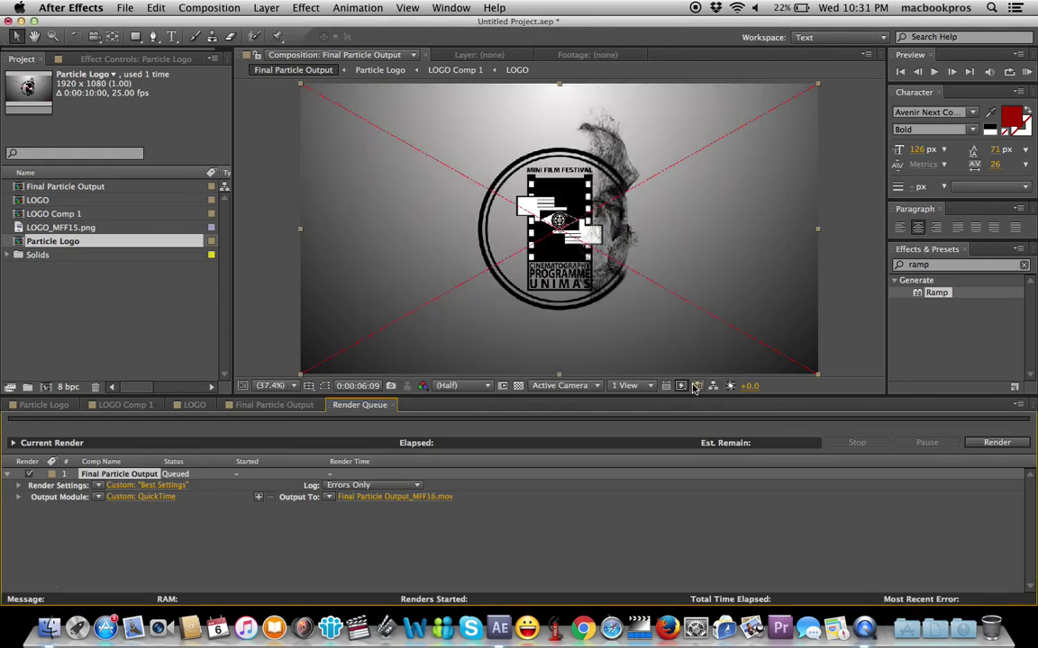
pyautogui.click(997, 443)
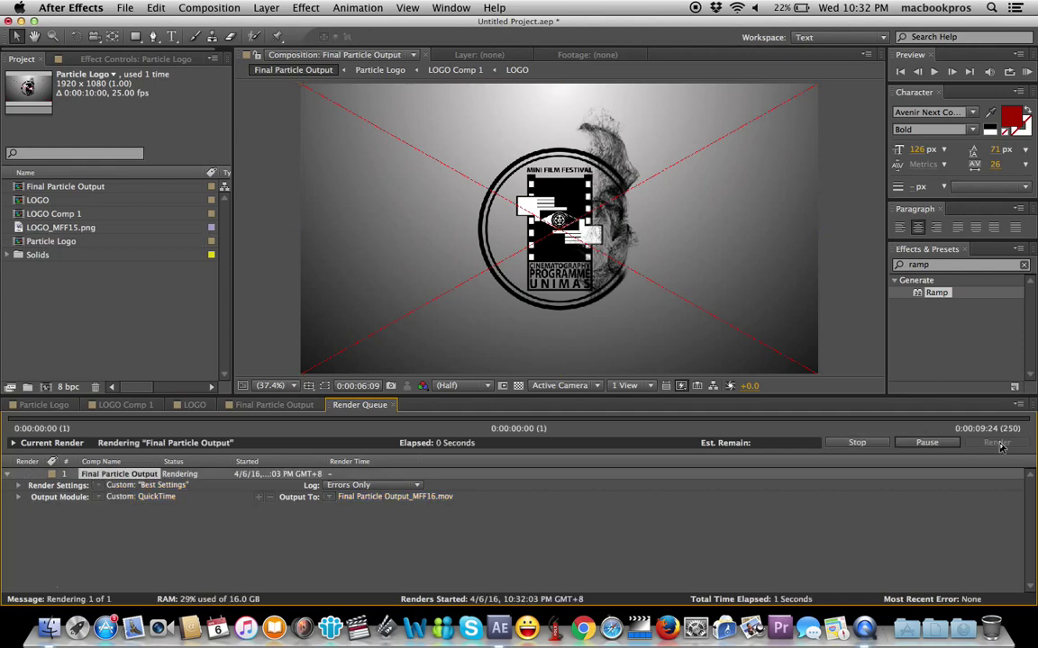